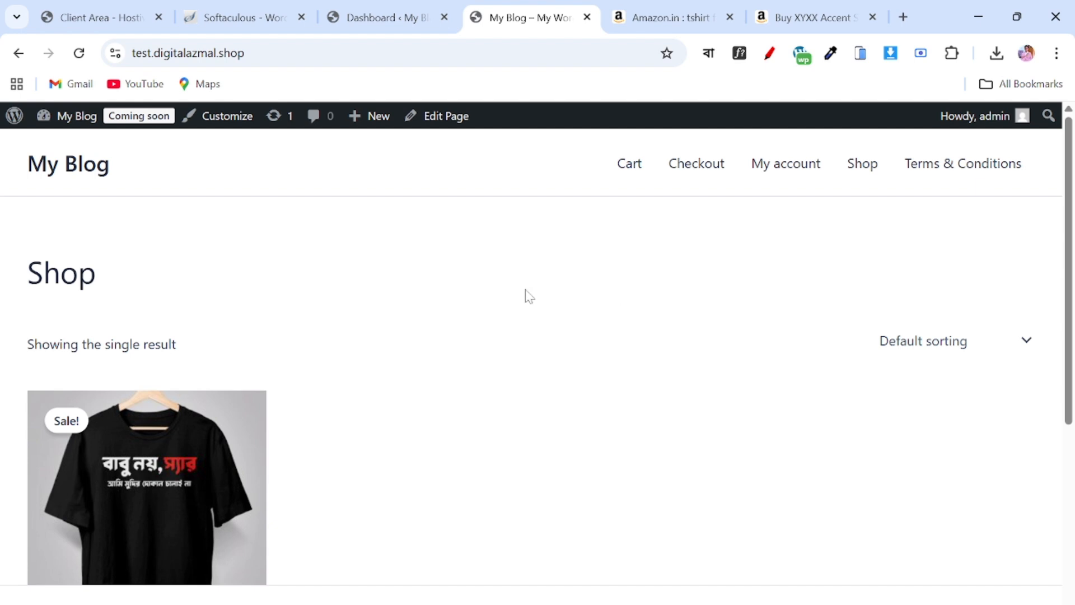
- Review the shop's Men's Printed Regular Fit T-Shirt listing and its product page, including the gallery and description
scroll(375, 302, down, 5)
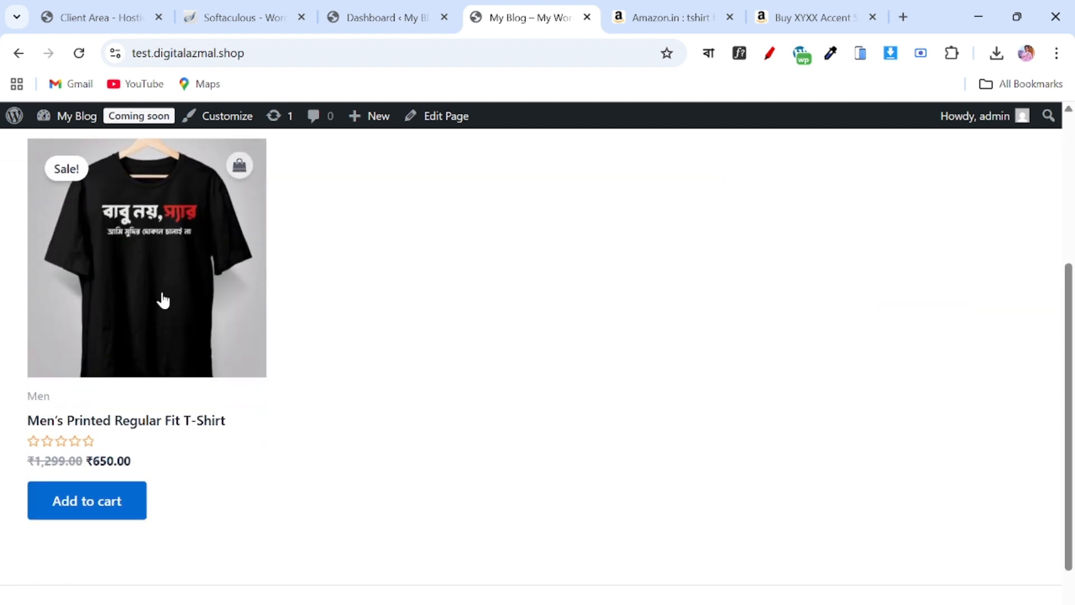
click(163, 300)
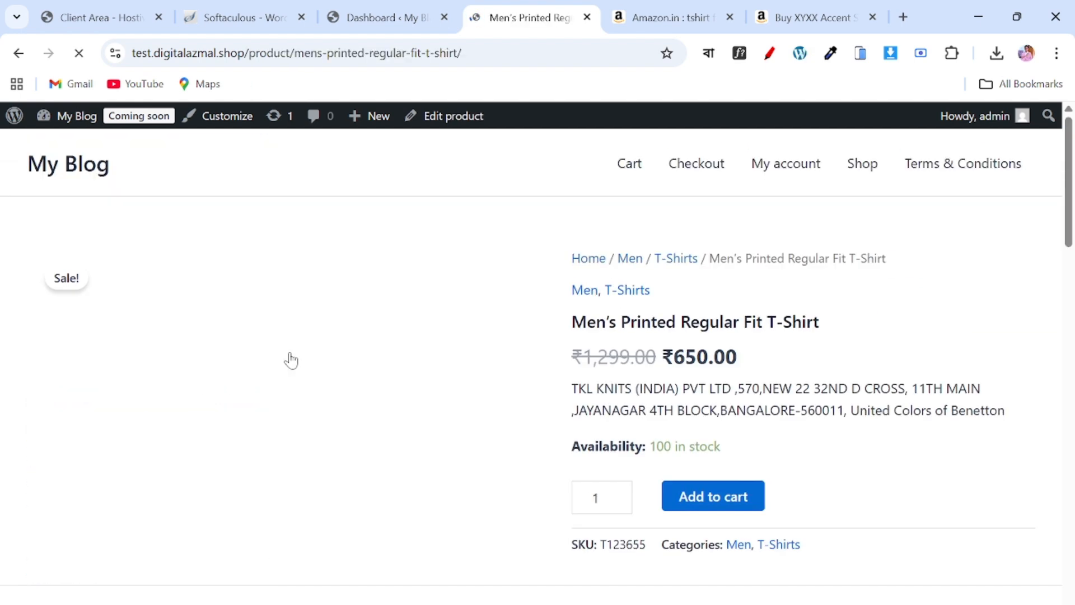
scroll(586, 364, down, 9)
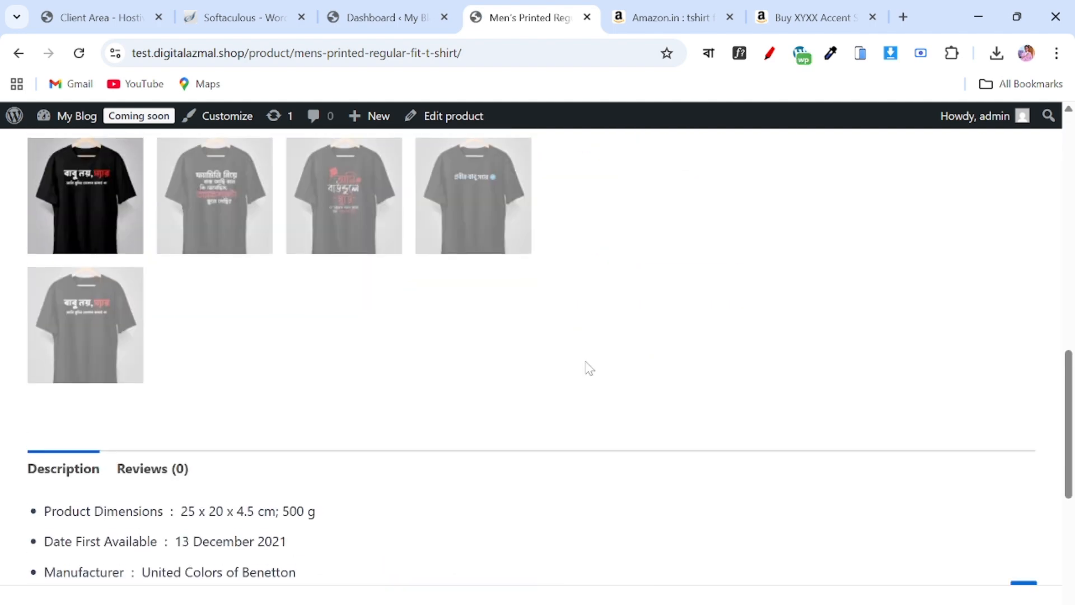
scroll(585, 367, up, 9)
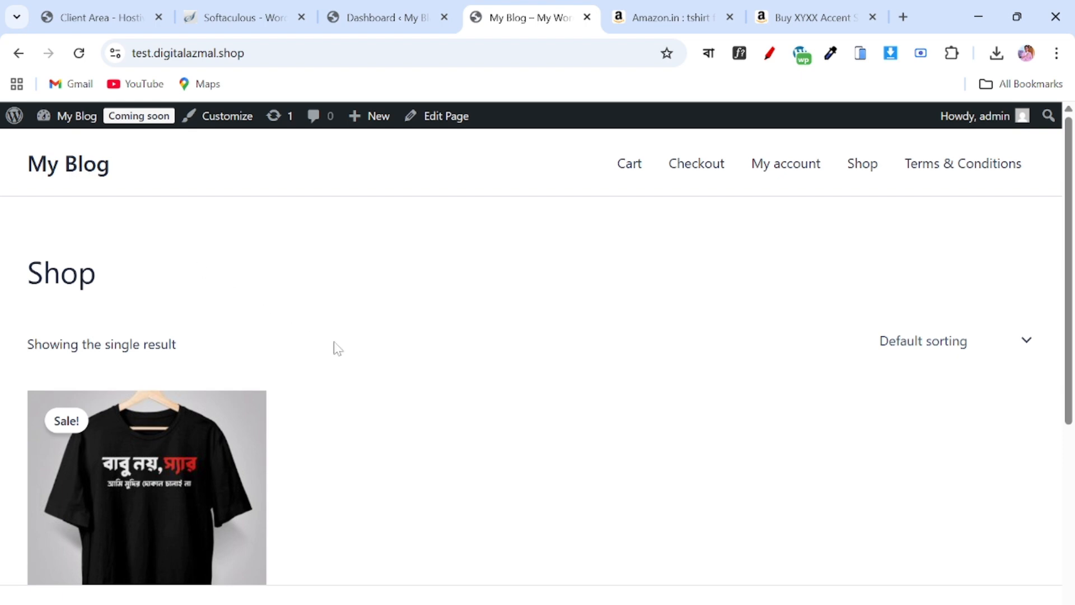
scroll(336, 352, down, 5)
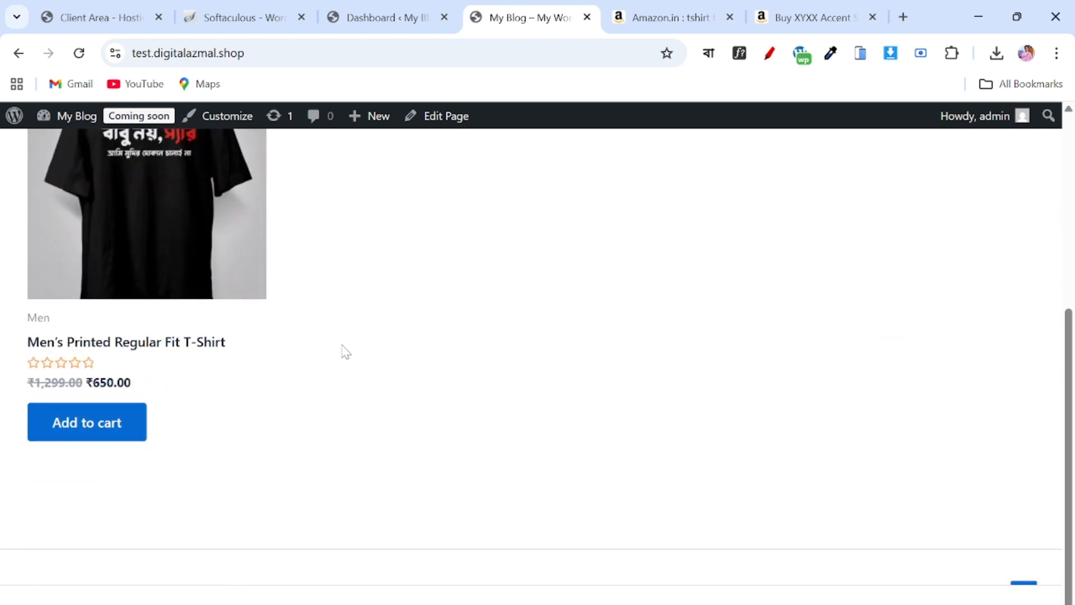
scroll(347, 348, up, 3)
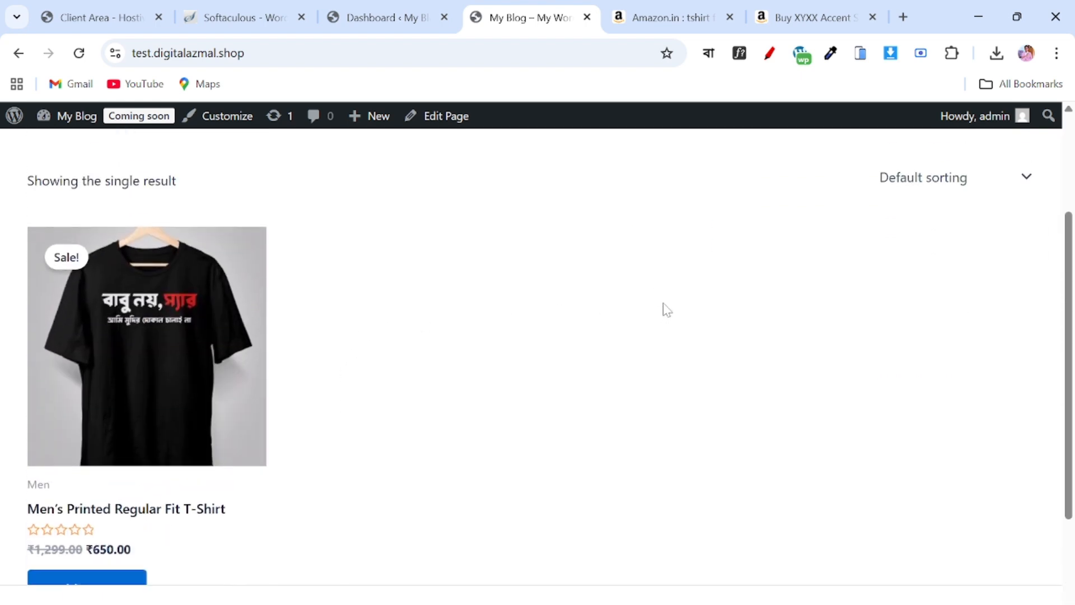
- Switch to the Amazon page of the XYXX Accent polo T-shirt and look over its images and offers
click(813, 14)
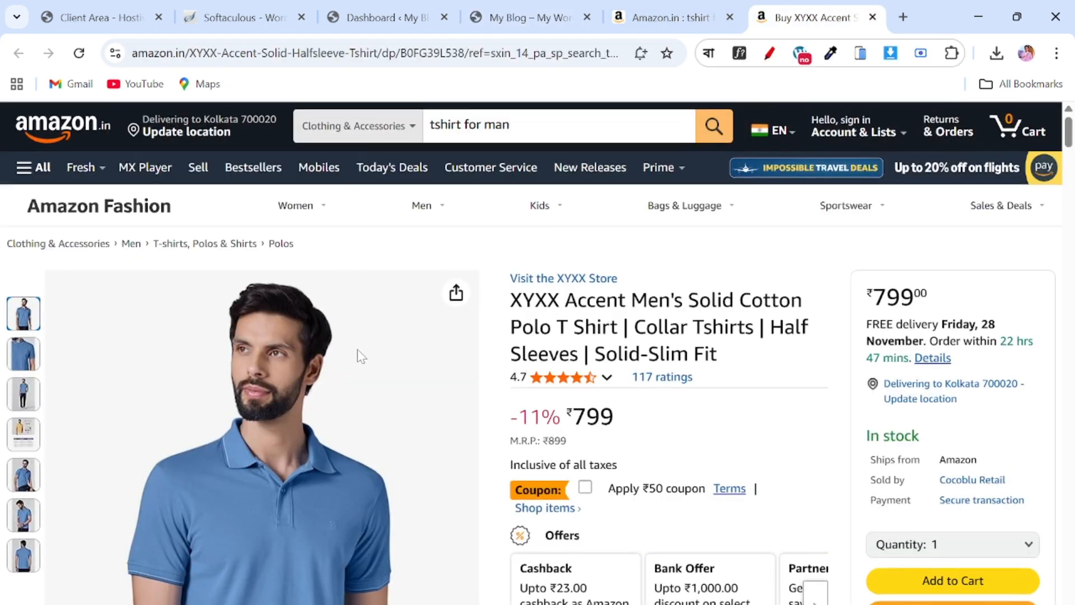
scroll(359, 352, down, 3)
scroll(392, 374, down, 3)
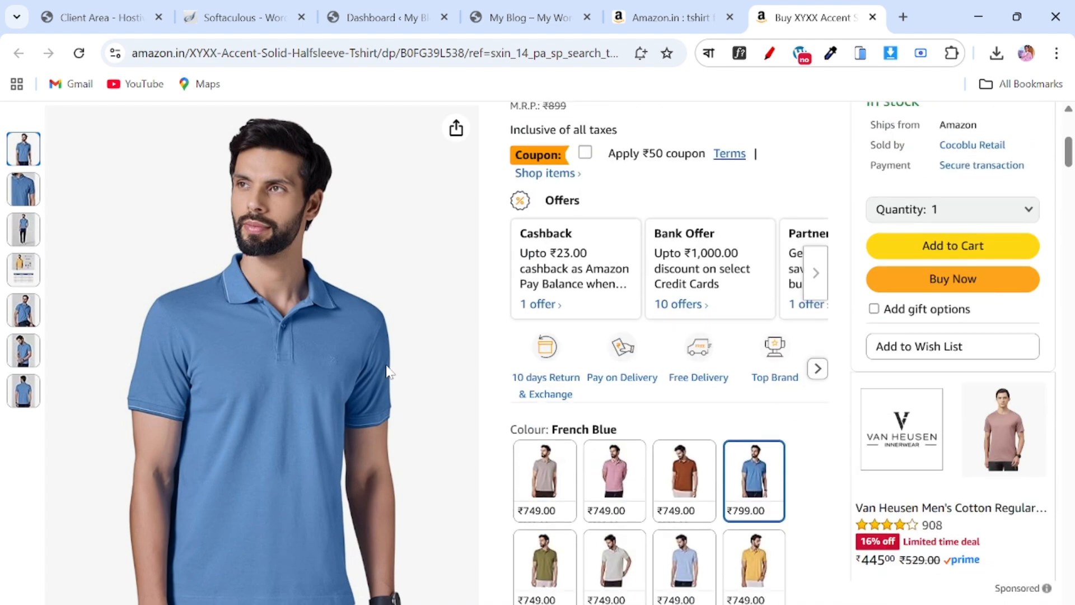
scroll(391, 373, up, 5)
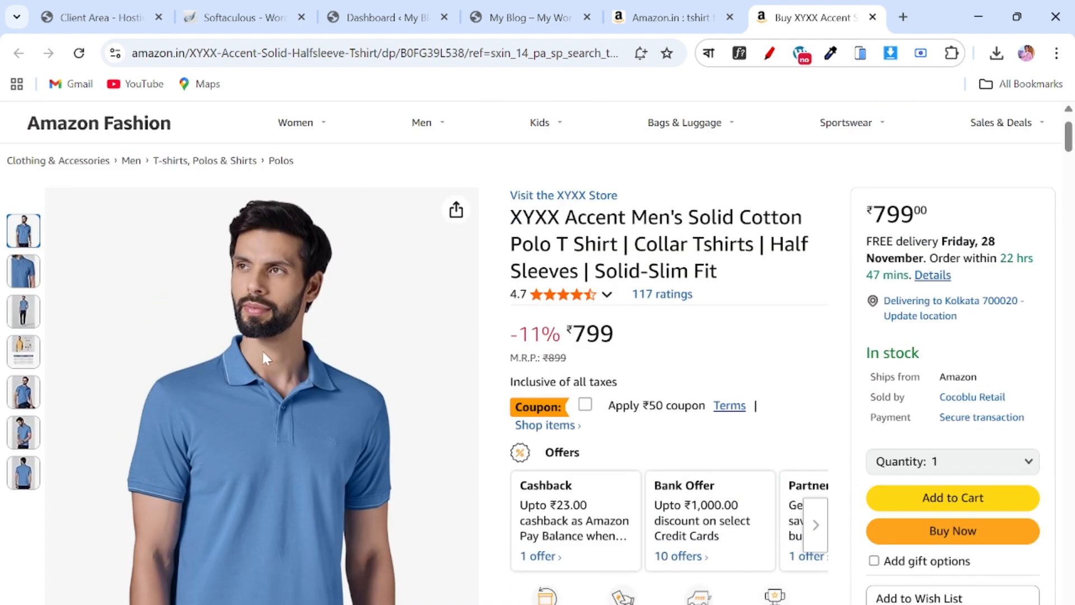
scroll(307, 307, down, 5)
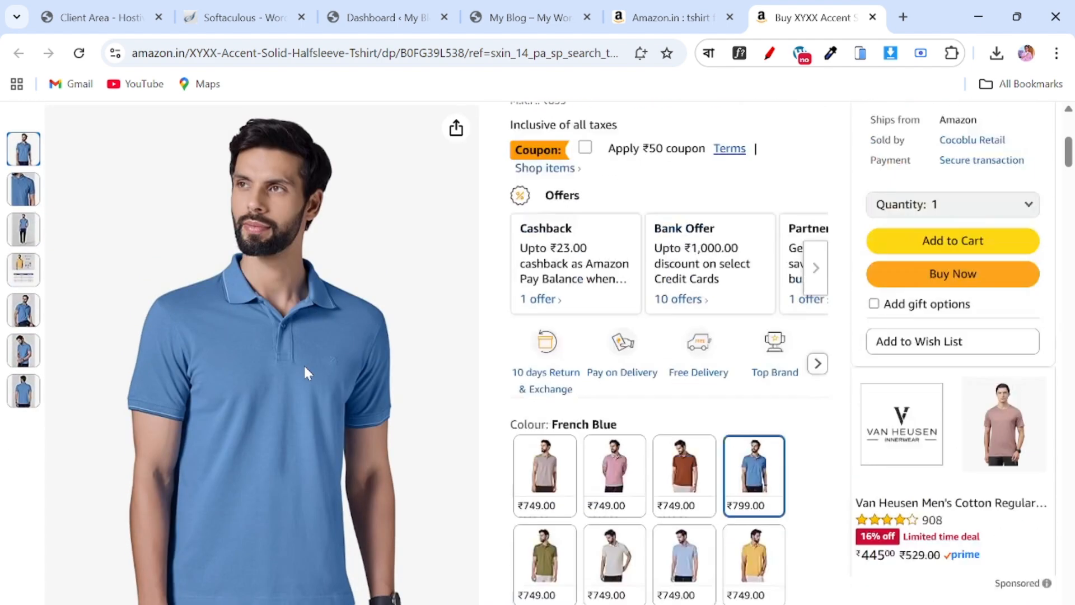
scroll(304, 363, up, 5)
scroll(334, 359, down, 3)
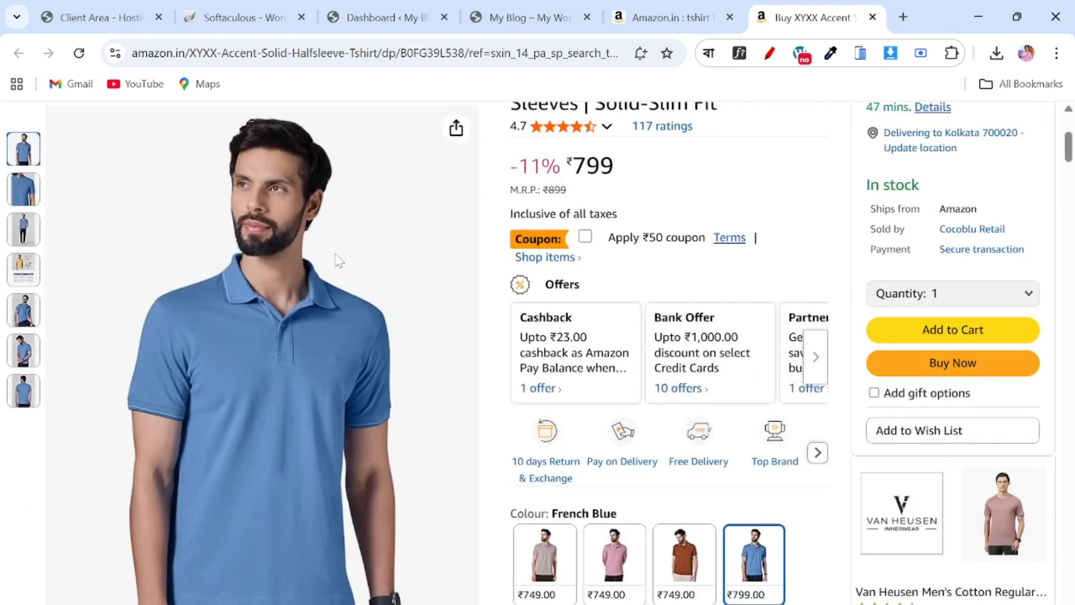
scroll(496, 209, up, 5)
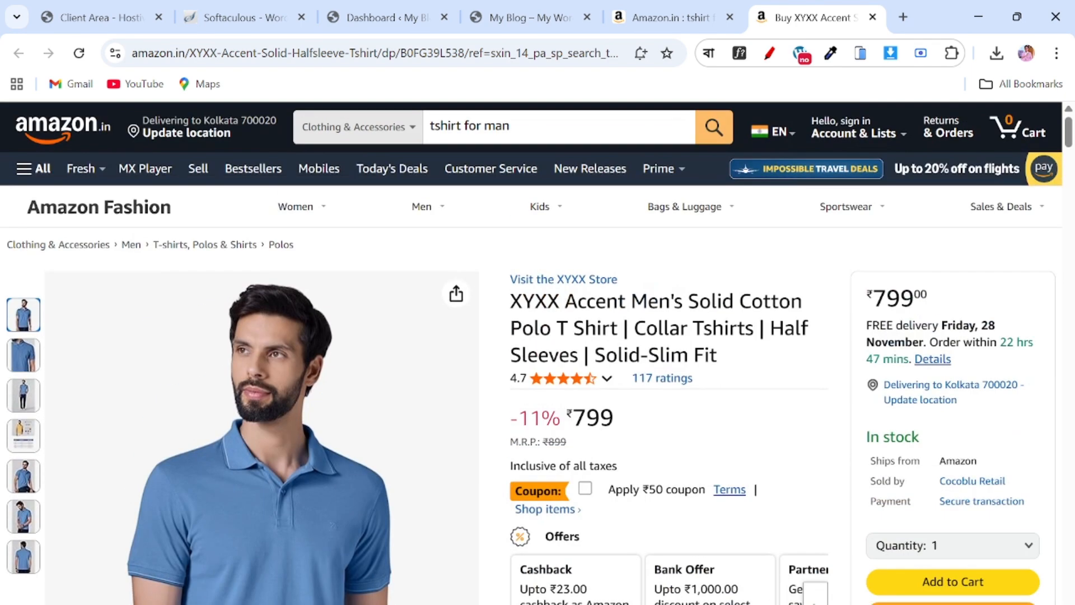
scroll(644, 380, down, 1)
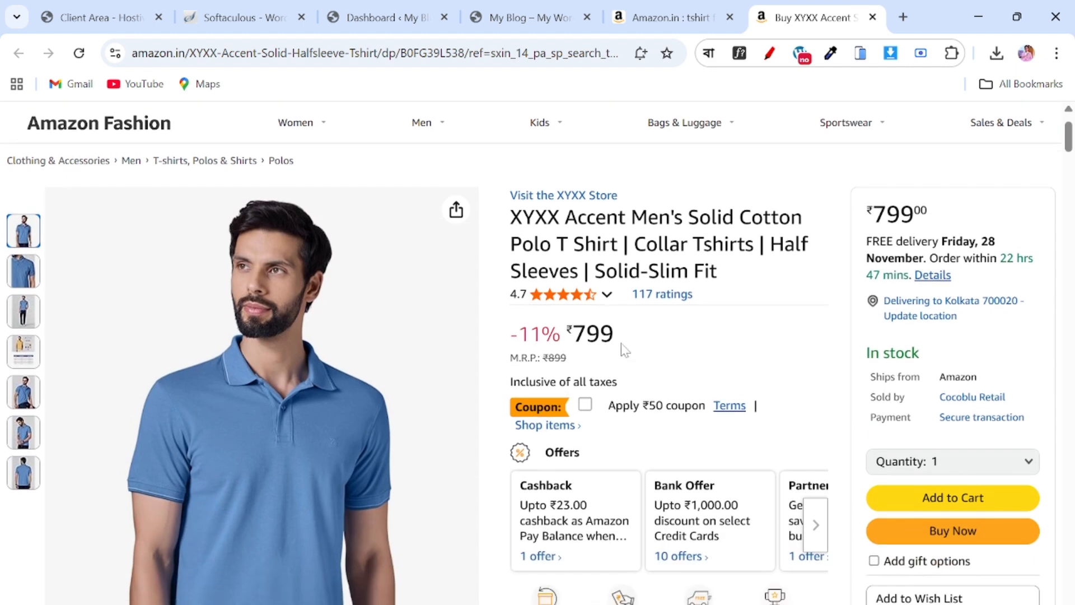
- Examine the price and the full product title of the Amazon polo T-shirt
drag(625, 348, 571, 334)
click(626, 336)
scroll(571, 335, down, 1)
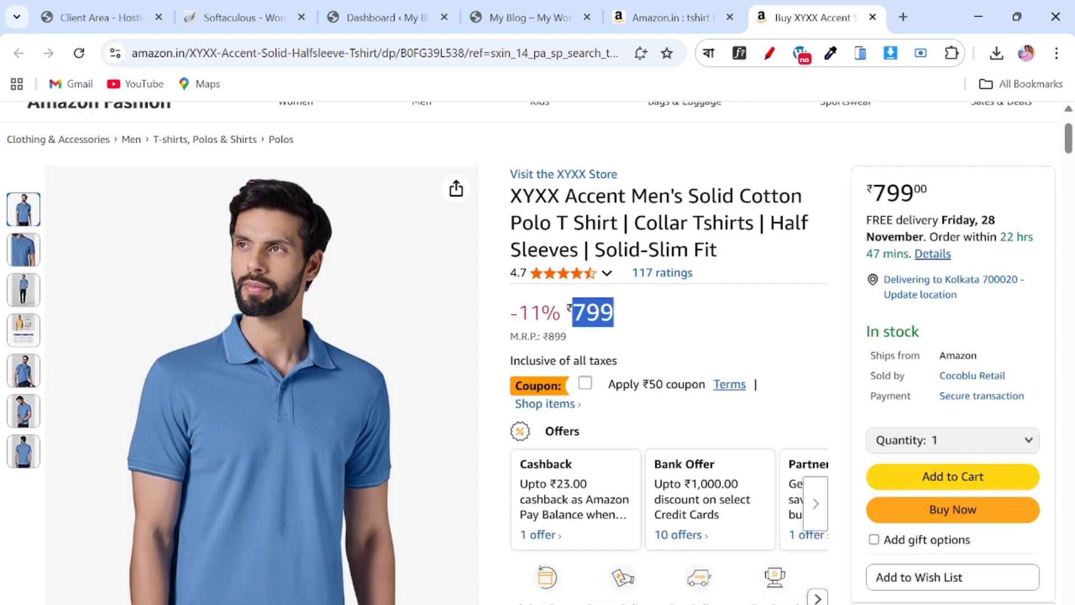
drag(557, 161, 783, 279)
click(782, 279)
scroll(301, 374, down, 3)
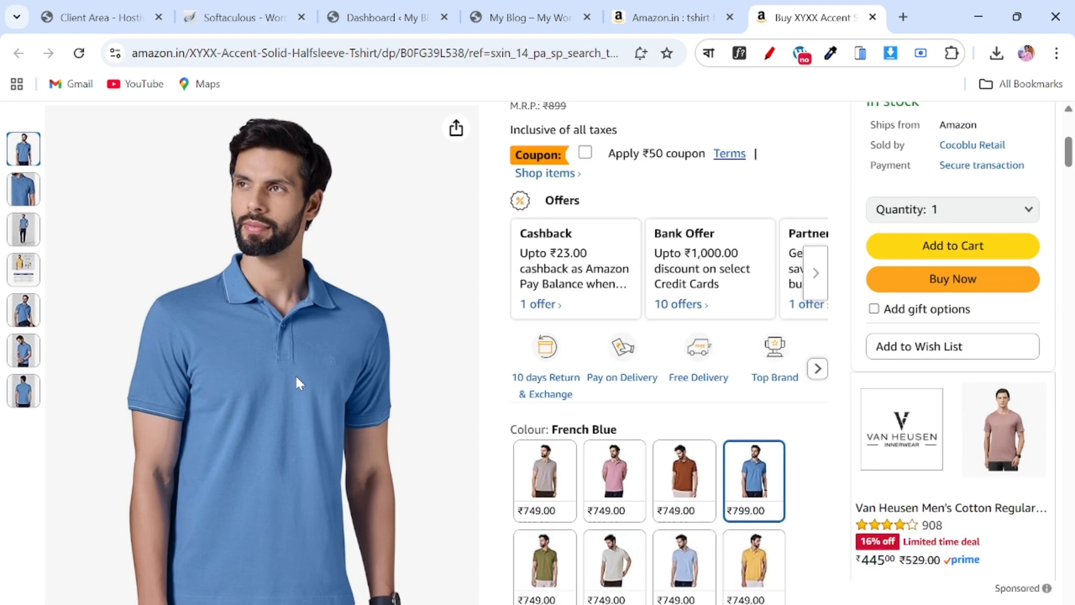
- Examine the colour and size options offered for the Amazon polo T-shirt and preview the Blush Pink variant
scroll(297, 374, down, 1)
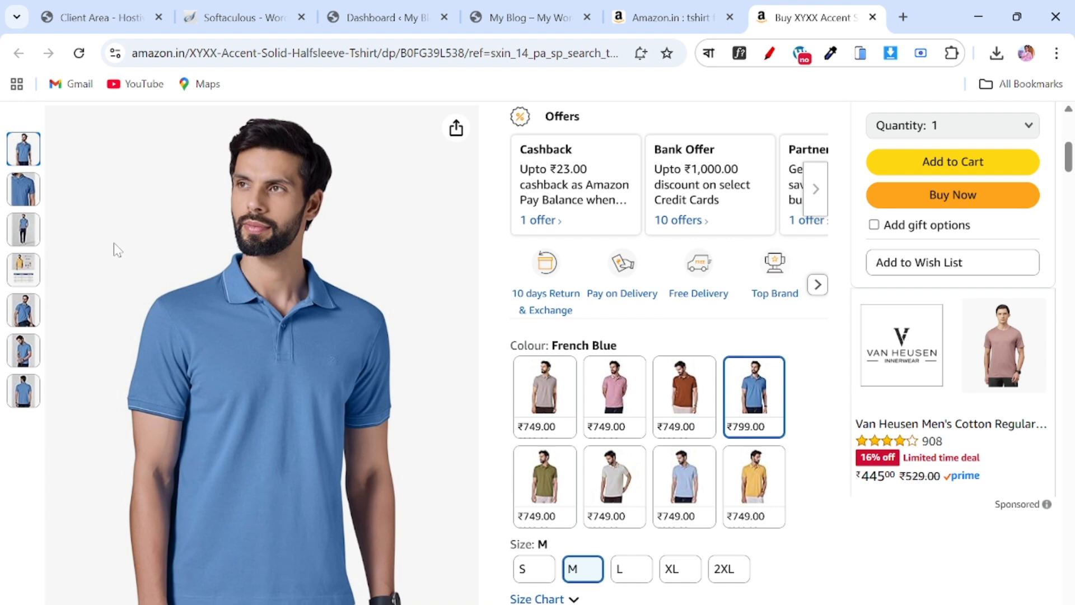
scroll(324, 447, down, 3)
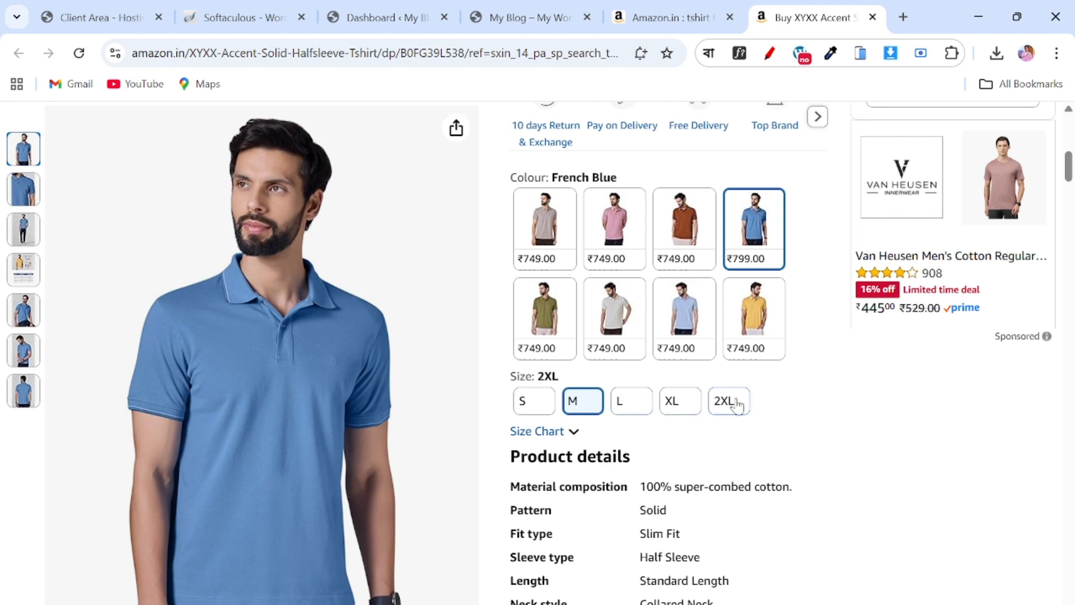
scroll(428, 245, up, 5)
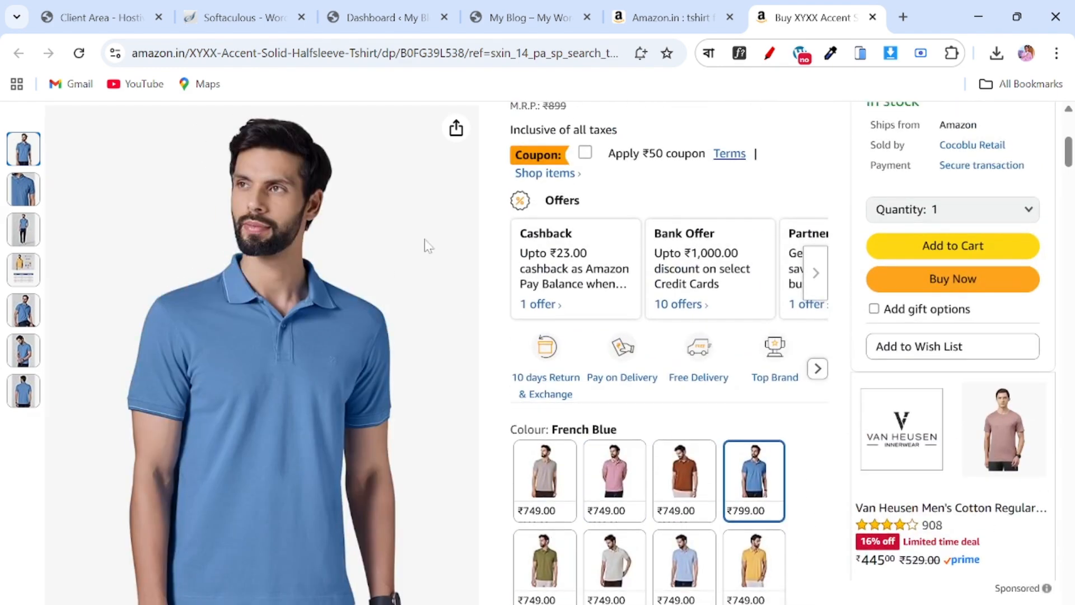
scroll(562, 278, down, 5)
scroll(726, 463, up, 10)
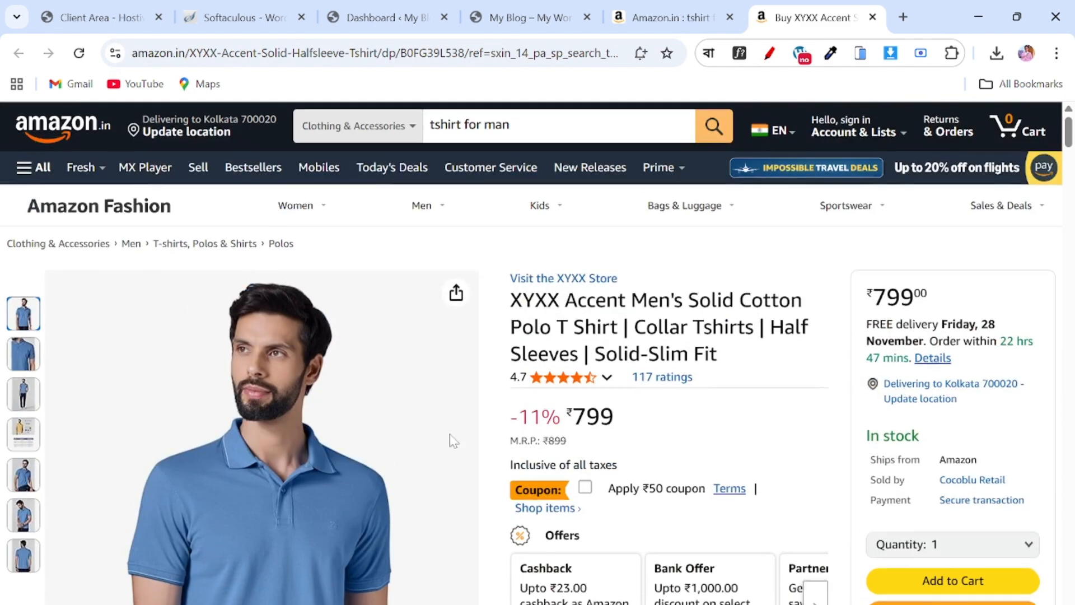
scroll(327, 442, down, 4)
scroll(743, 439, down, 4)
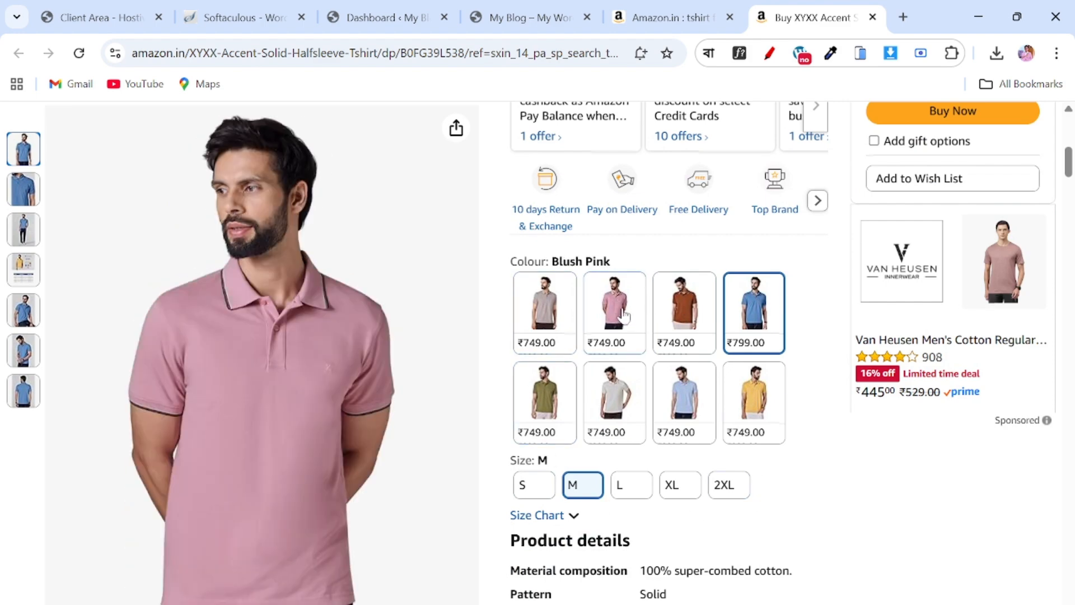
scroll(625, 315, up, 10)
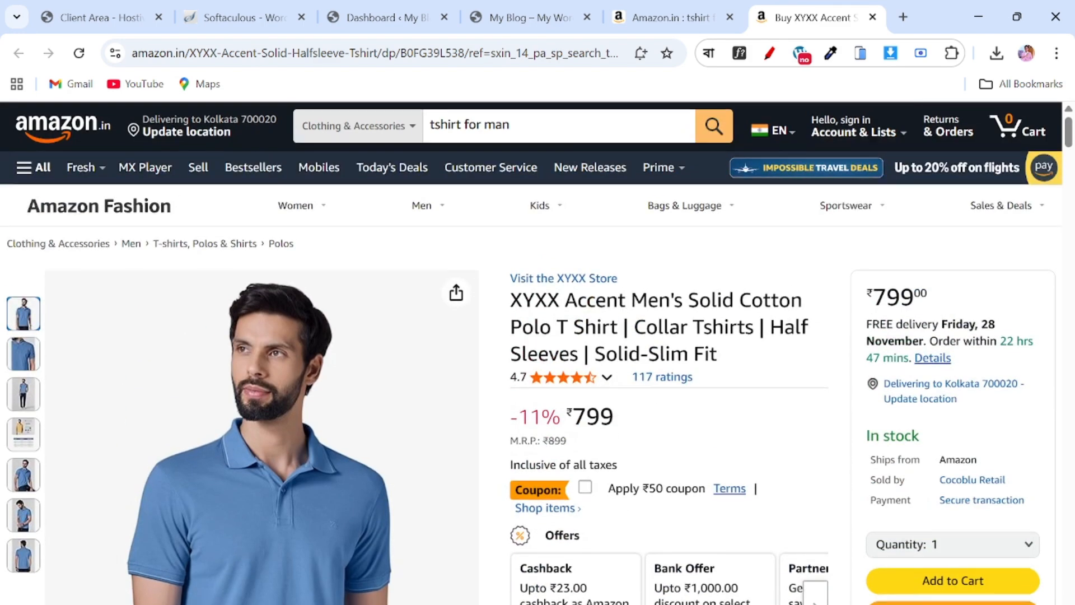
scroll(537, 336, down, 5)
- Go back to the My Blog shop page and check how its single T-shirt product is listed
click(525, 17)
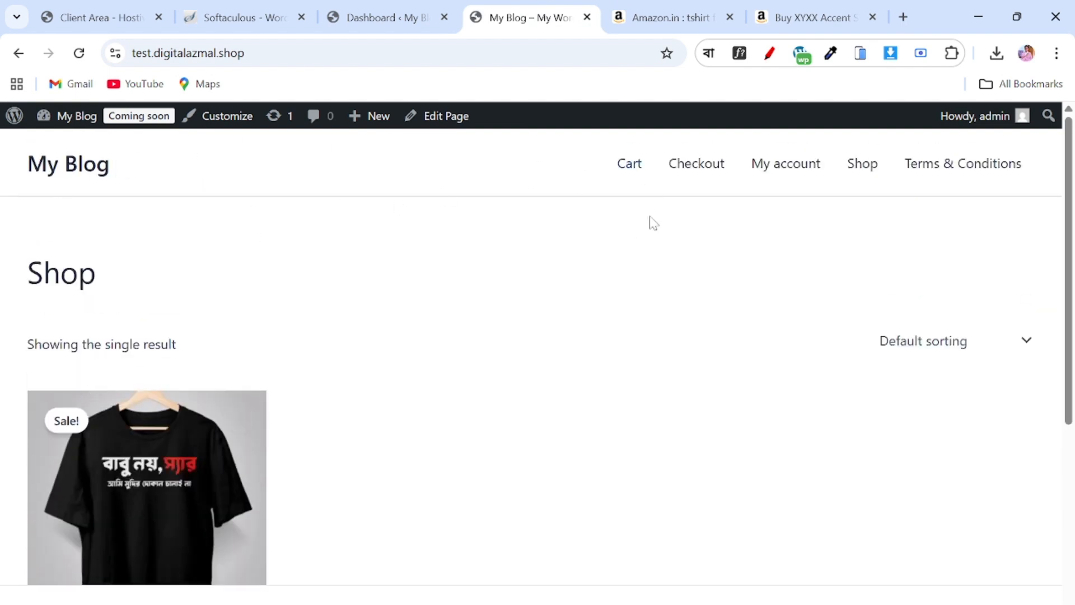
scroll(228, 435, down, 4)
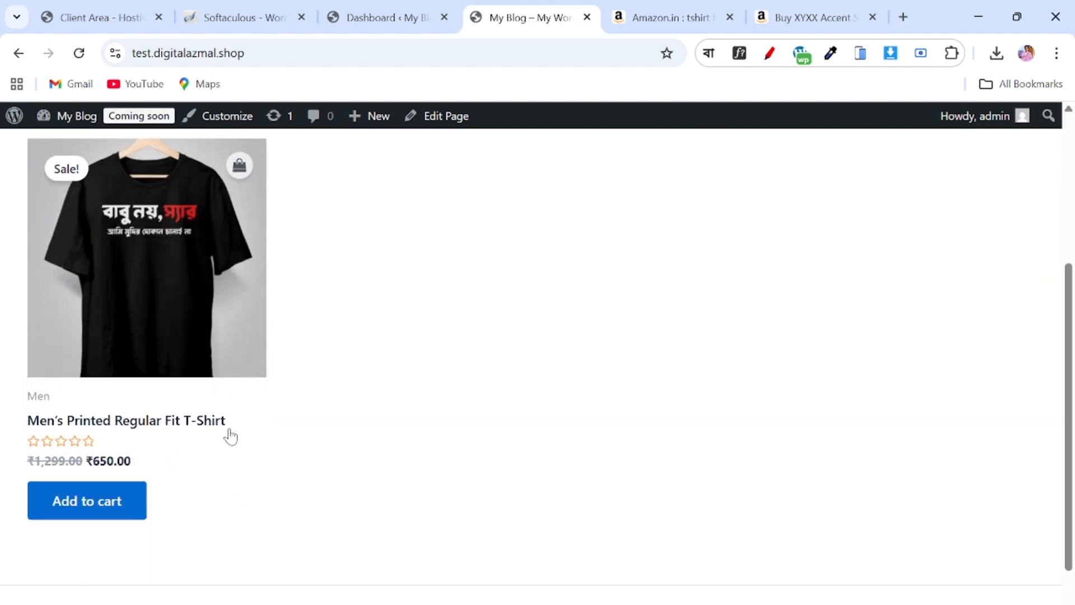
scroll(190, 300, up, 4)
scroll(185, 427, down, 3)
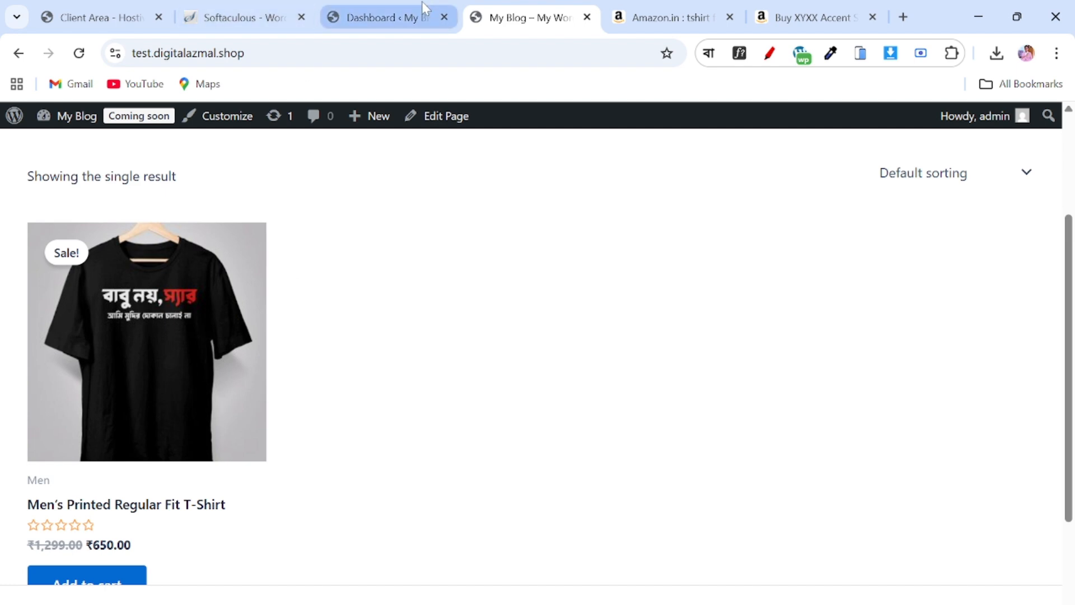
- In the WordPress dashboard, dismiss the Astra data collection notice and open the form for adding a new product
click(404, 10)
scroll(423, 325, down, 5)
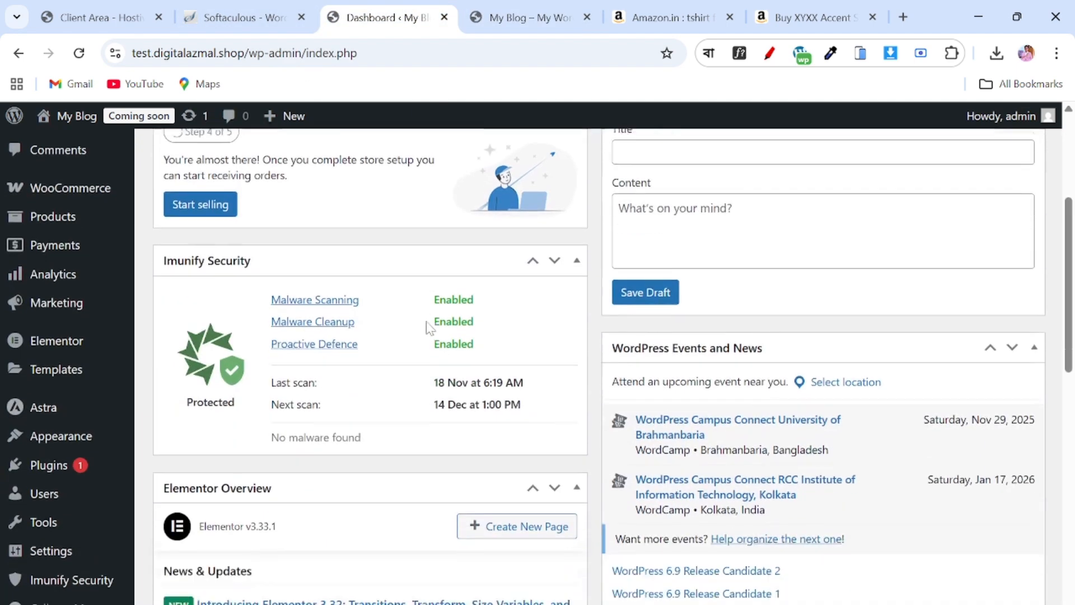
scroll(431, 319, up, 5)
scroll(384, 355, down, 3)
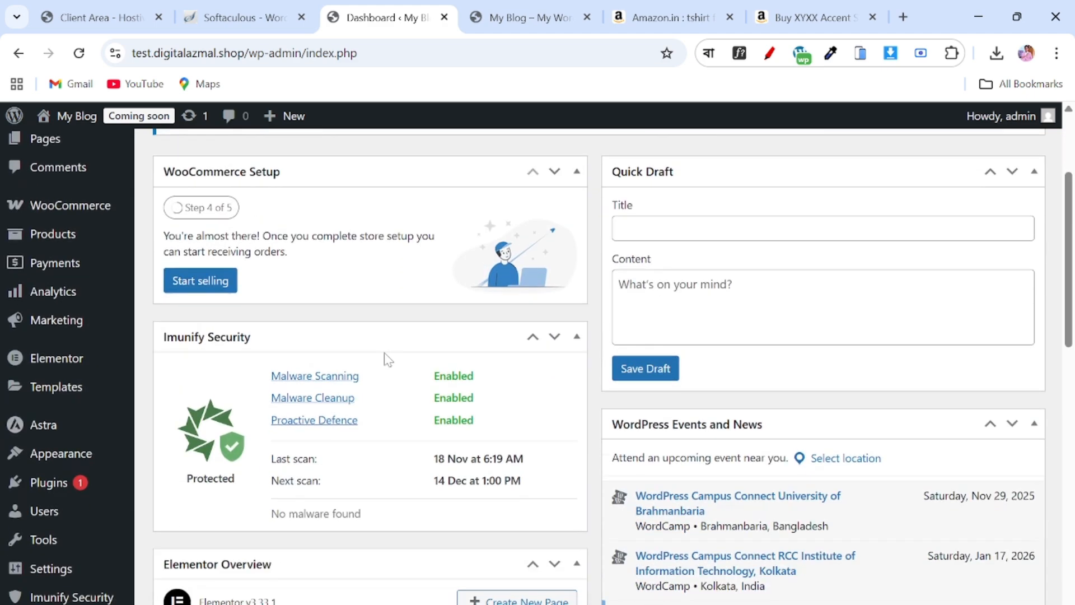
scroll(384, 352, up, 3)
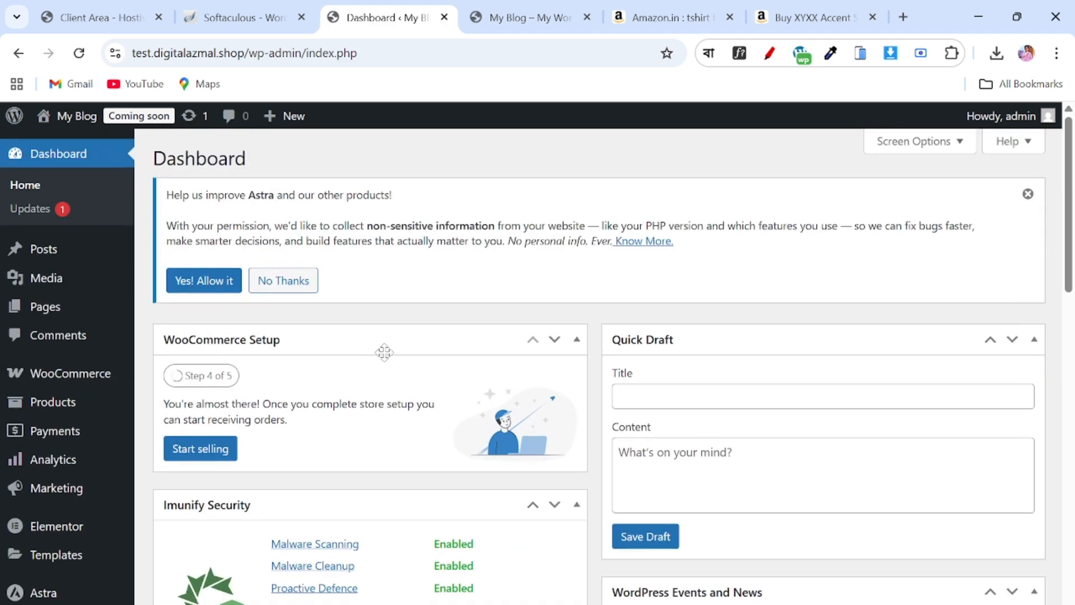
click(1028, 193)
mouse_move(50, 409)
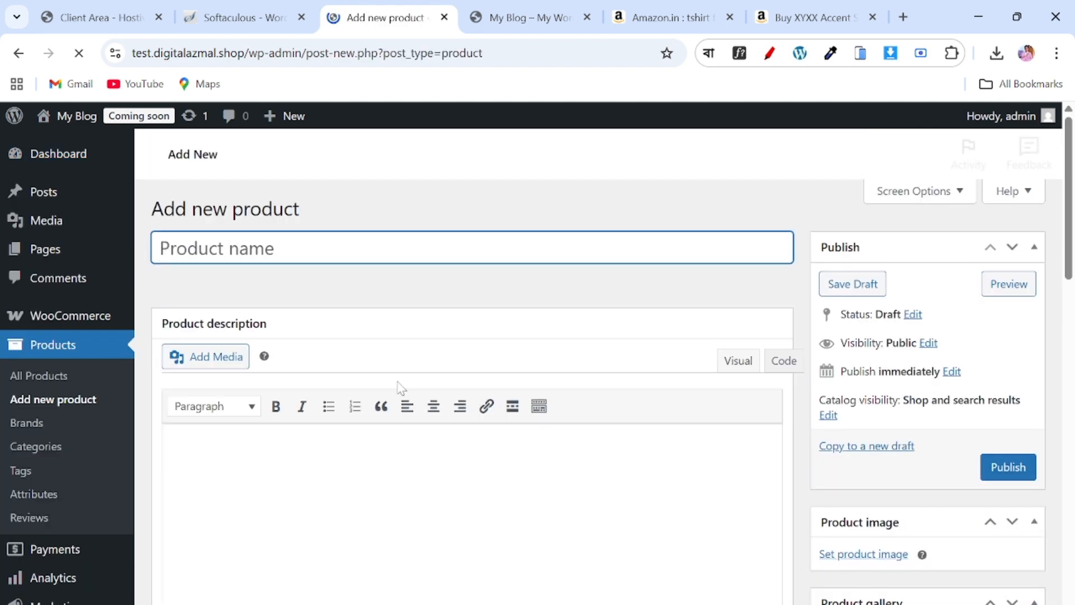
scroll(399, 384, down, 3)
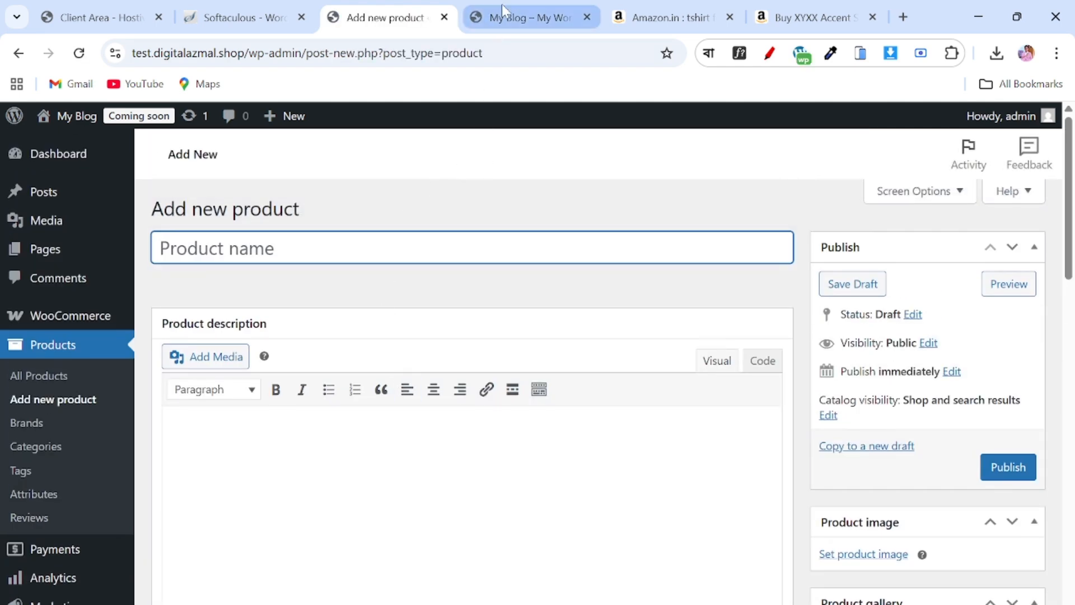
- Look at the existing T-shirt on the shop page again and return to the new product form
click(502, 13)
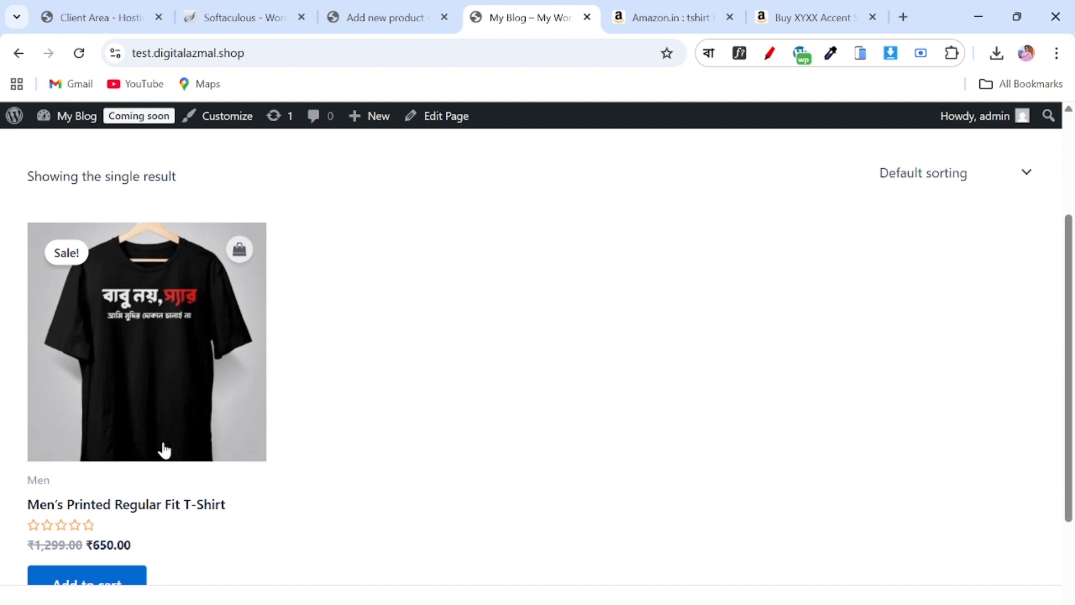
scroll(166, 442, down, 3)
scroll(679, 439, up, 5)
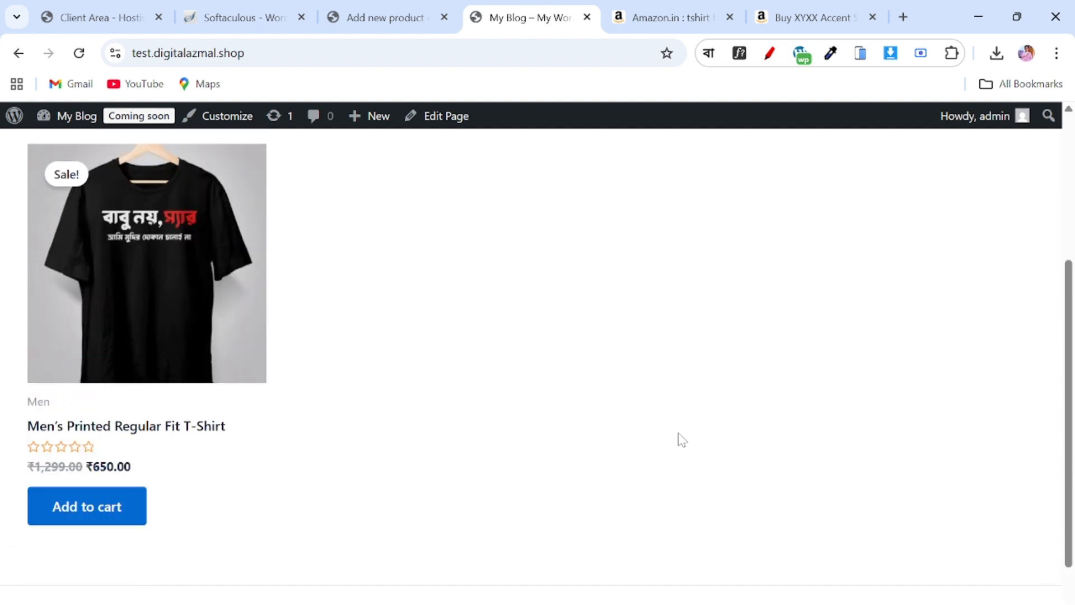
click(356, 12)
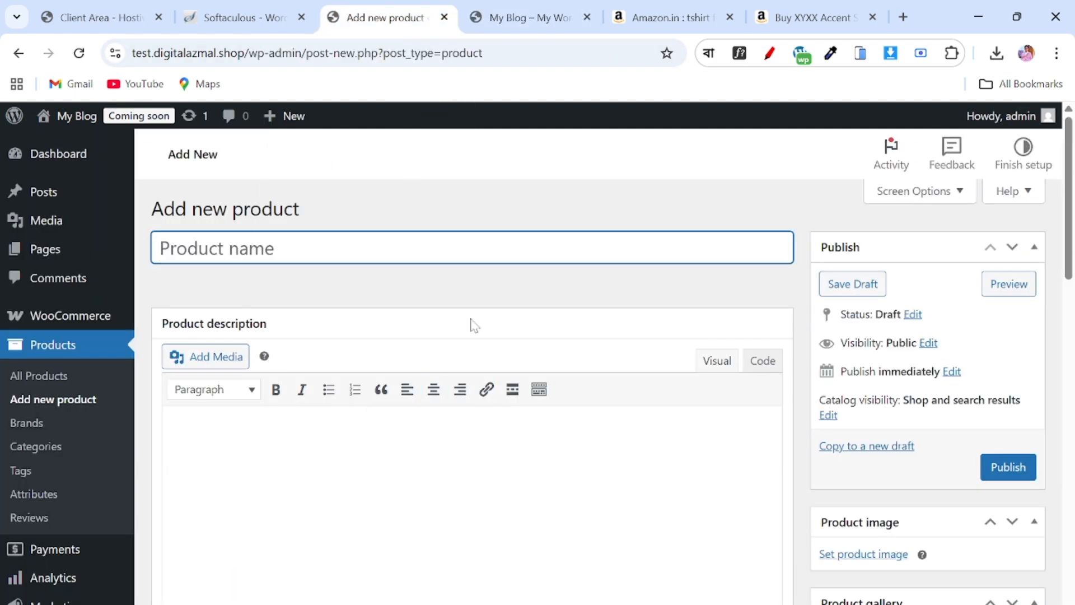
- Copy "Men's Solid Cotton Polo T Shirt" from the Amazon listing title and use it as the new product's name
click(797, 9)
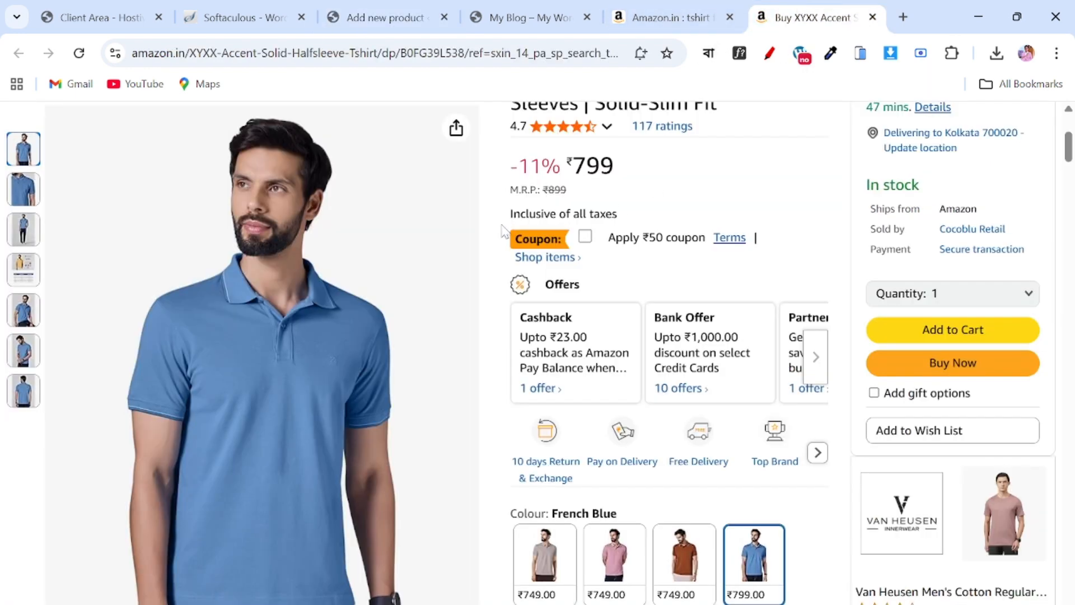
scroll(503, 231, up, 5)
drag(631, 301, 622, 327)
key(ctrl+c)
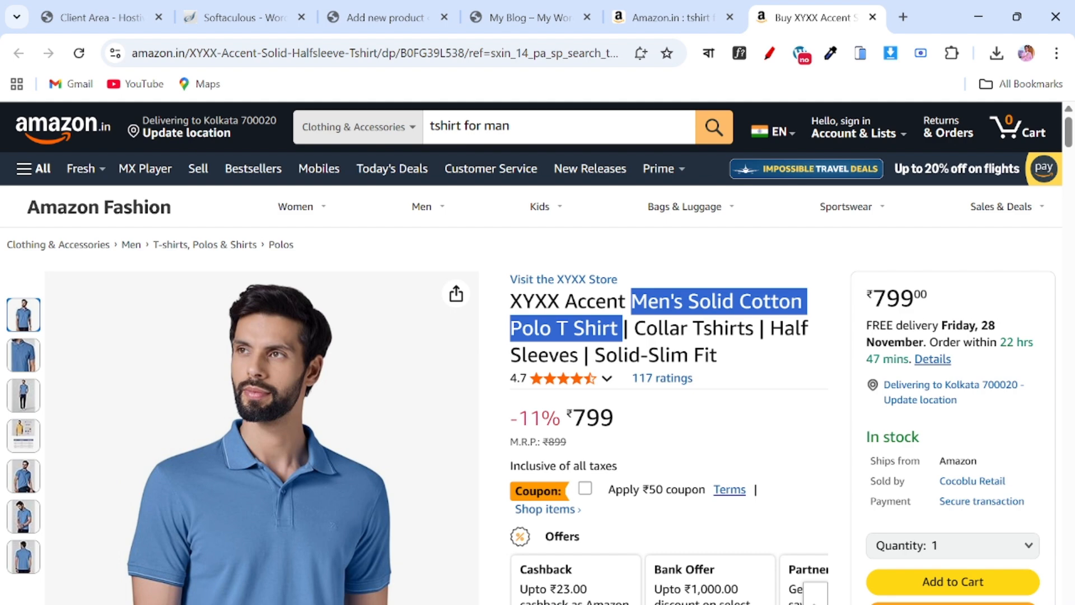
click(386, 17)
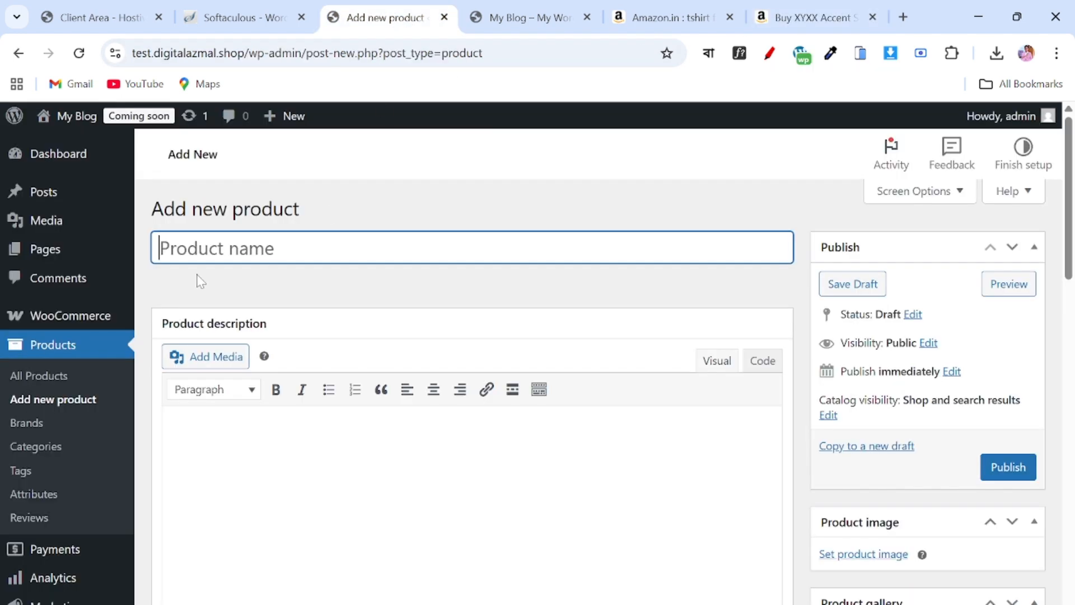
key(ctrl+v)
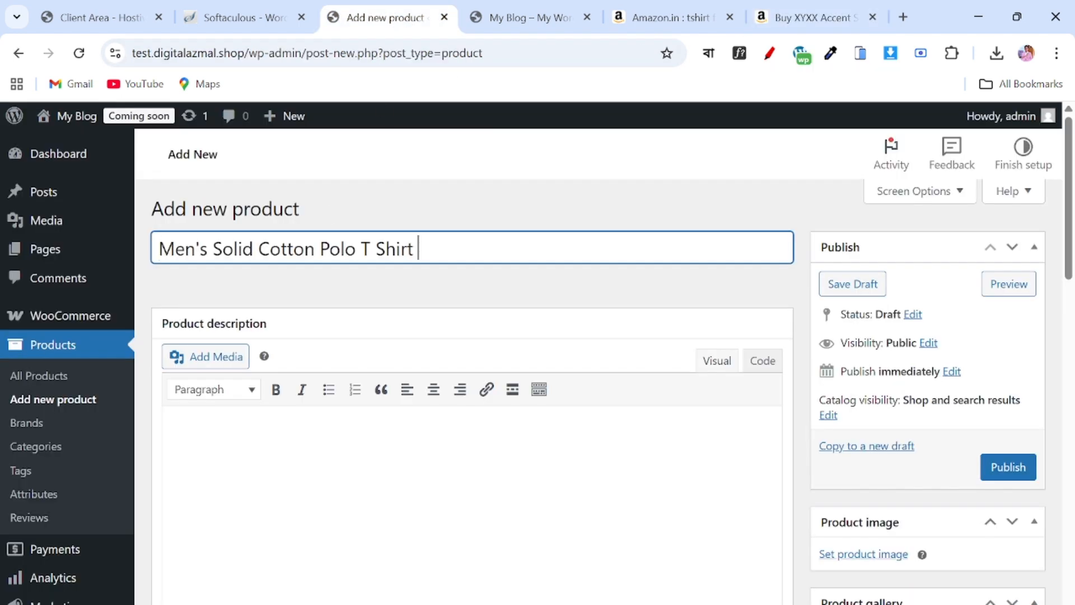
- Copy the second manufacturer entry through the importer details from Amazon's Product details section into the new product's description
scroll(292, 364, down, 3)
scroll(291, 392, up, 3)
scroll(290, 396, down, 3)
click(179, 268)
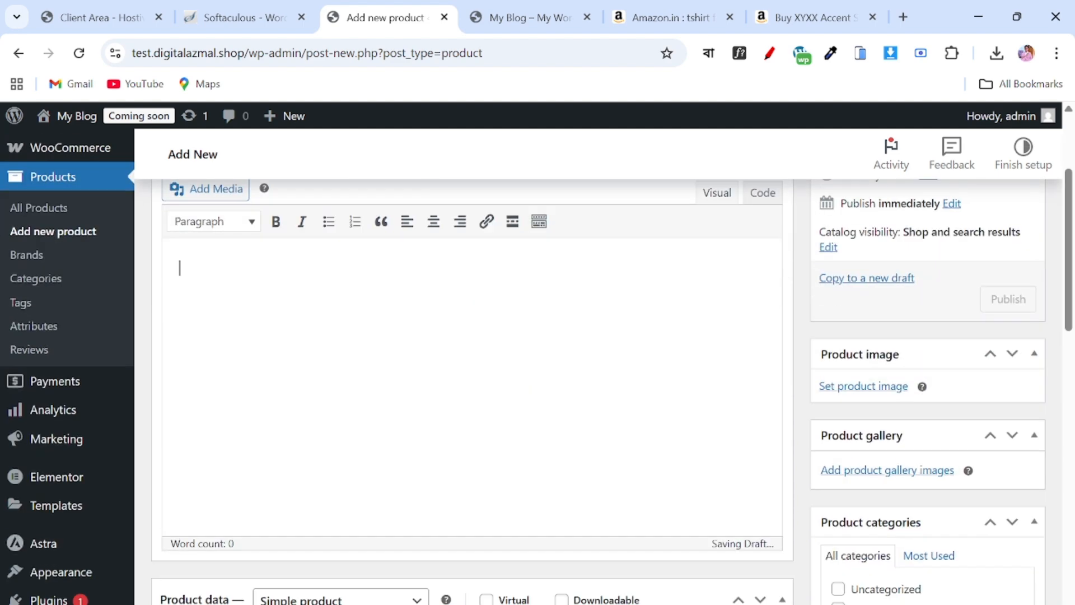
click(813, 12)
scroll(582, 381, down, 15)
scroll(579, 376, down, 9)
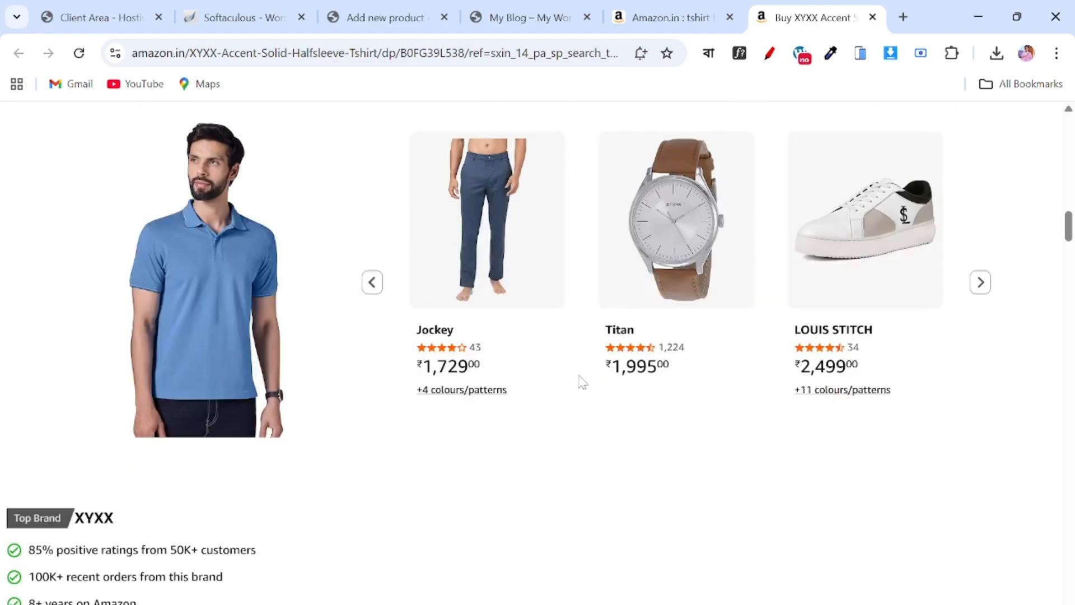
scroll(579, 376, up, 14)
scroll(579, 376, down, 18)
scroll(581, 381, down, 6)
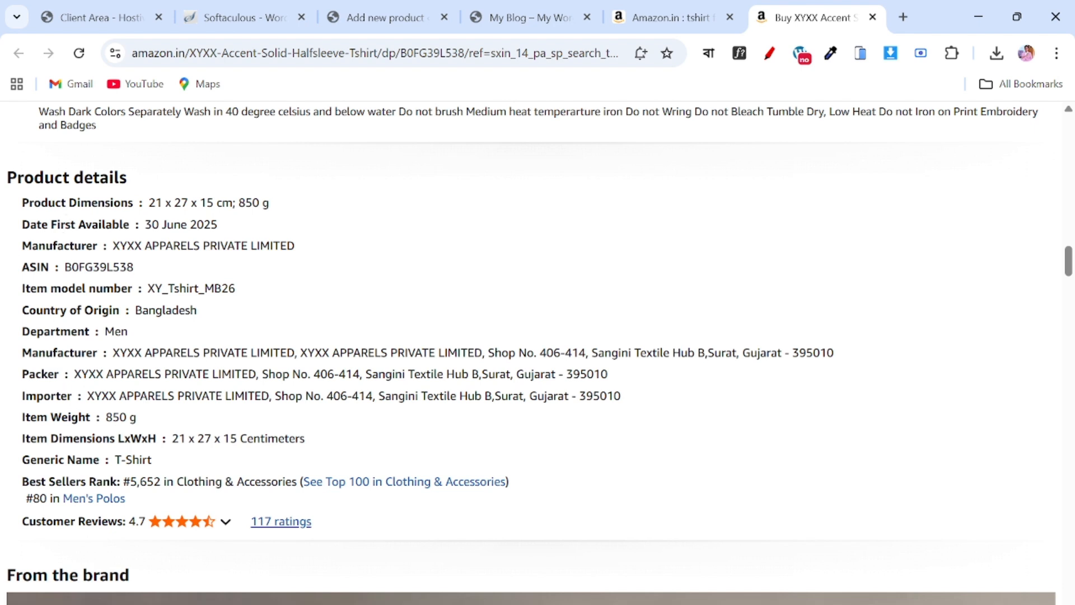
drag(113, 352, 609, 395)
key(ctrl+c)
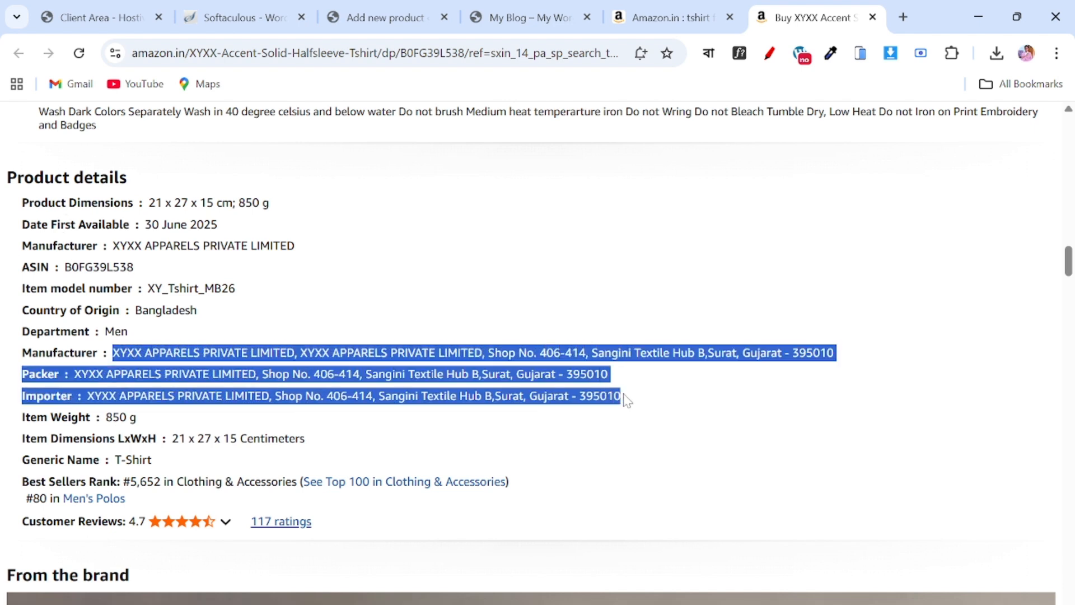
click(386, 18)
key(ctrl+v)
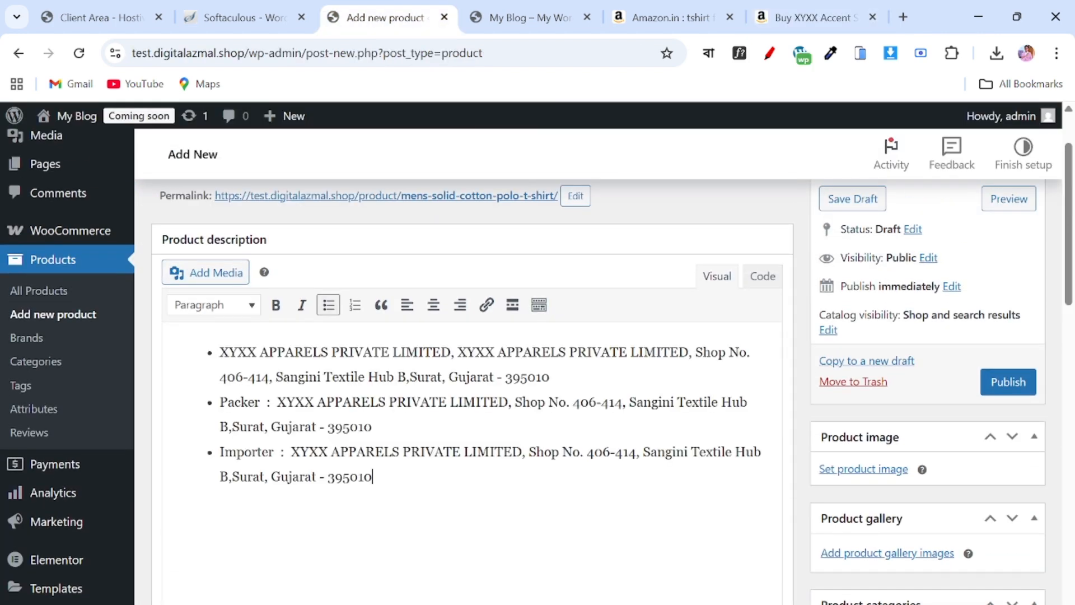
- Copy the Dual-Colour Tipping and Longer Lasting Colours bullets from Amazon's About this item section into the product short description
scroll(269, 392, down, 10)
scroll(222, 229, up, 2)
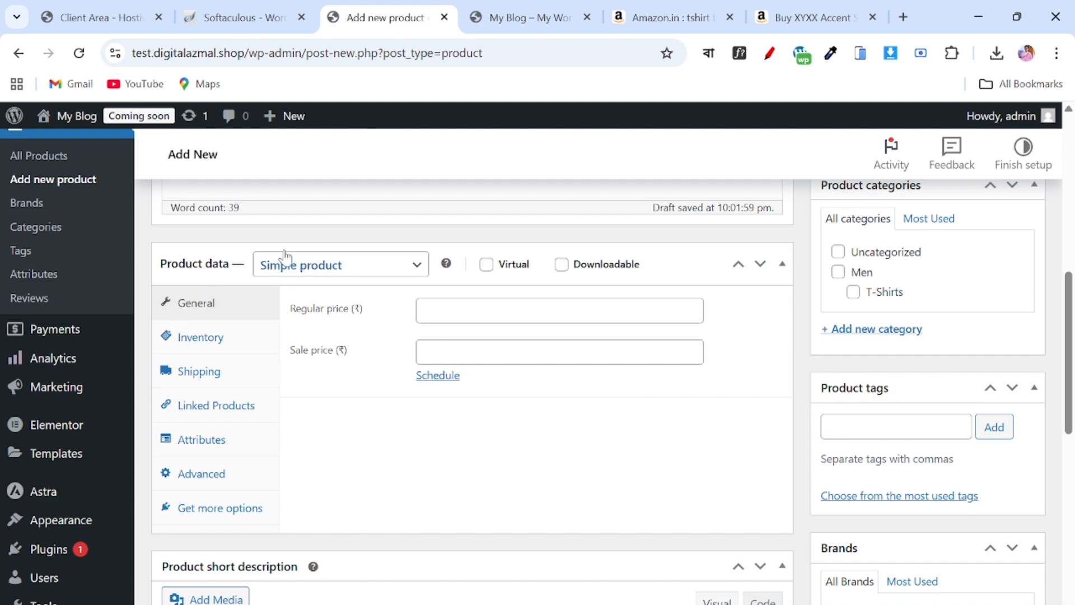
scroll(408, 335, down, 6)
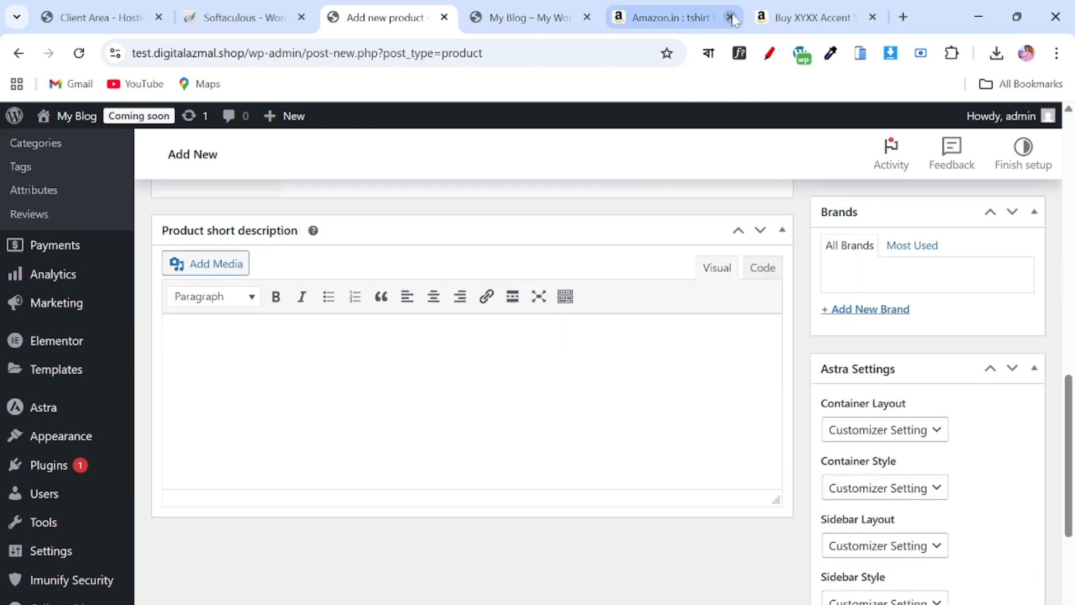
click(814, 17)
scroll(488, 343, up, 5)
scroll(489, 343, up, 10)
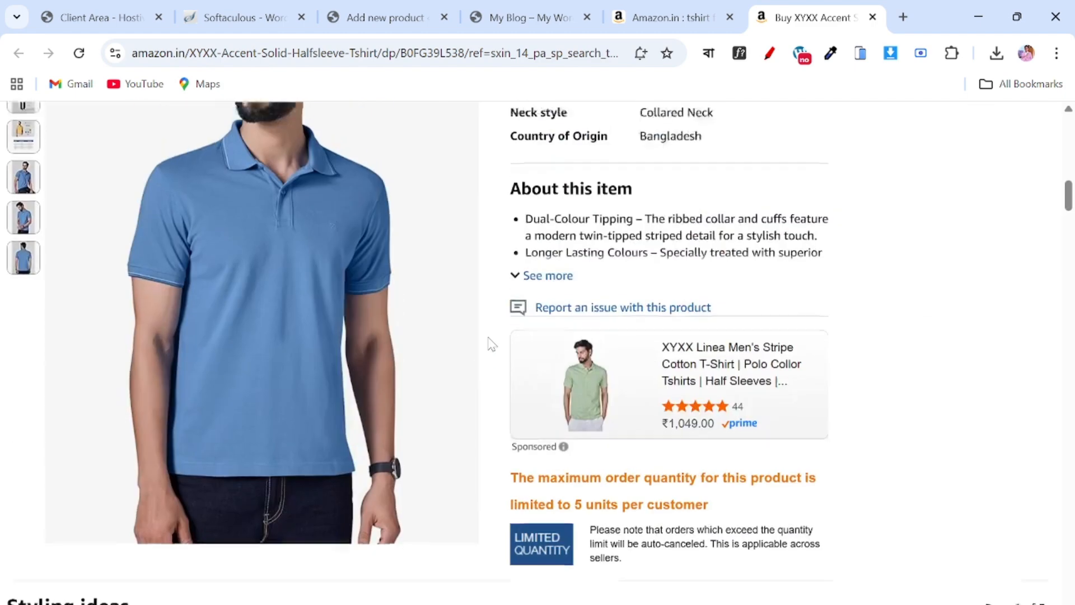
scroll(525, 458, down, 2)
drag(525, 458, 844, 503)
key(ctrl+c)
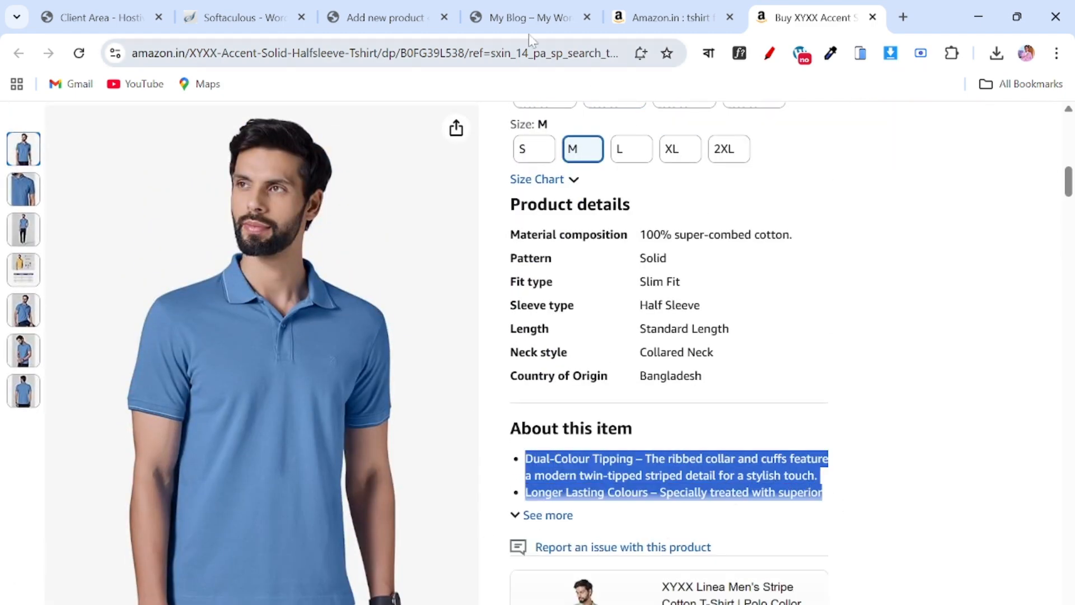
click(504, 17)
click(387, 17)
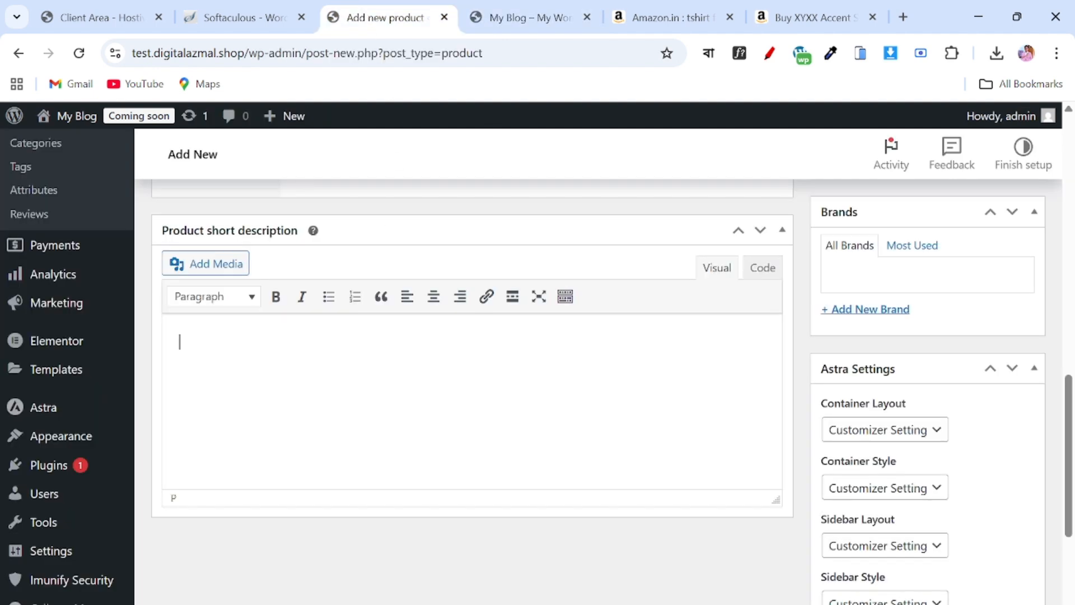
key(ctrl+v)
- Upload the three polo T-shirt photos (blue, beige and pink) from the Downloads folder and add them to the product gallery
scroll(442, 392, up, 9)
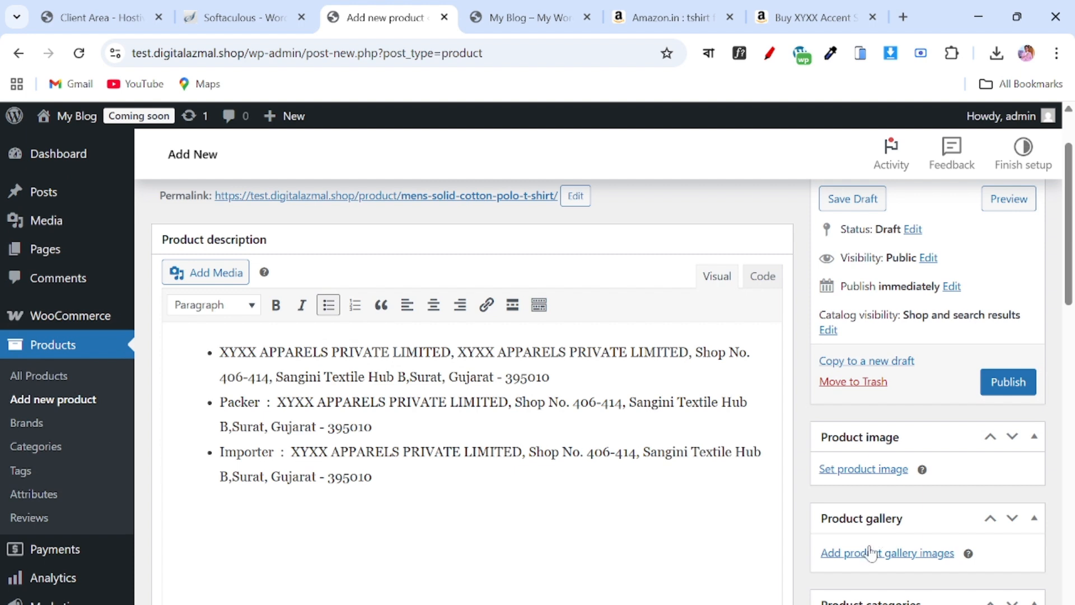
click(870, 554)
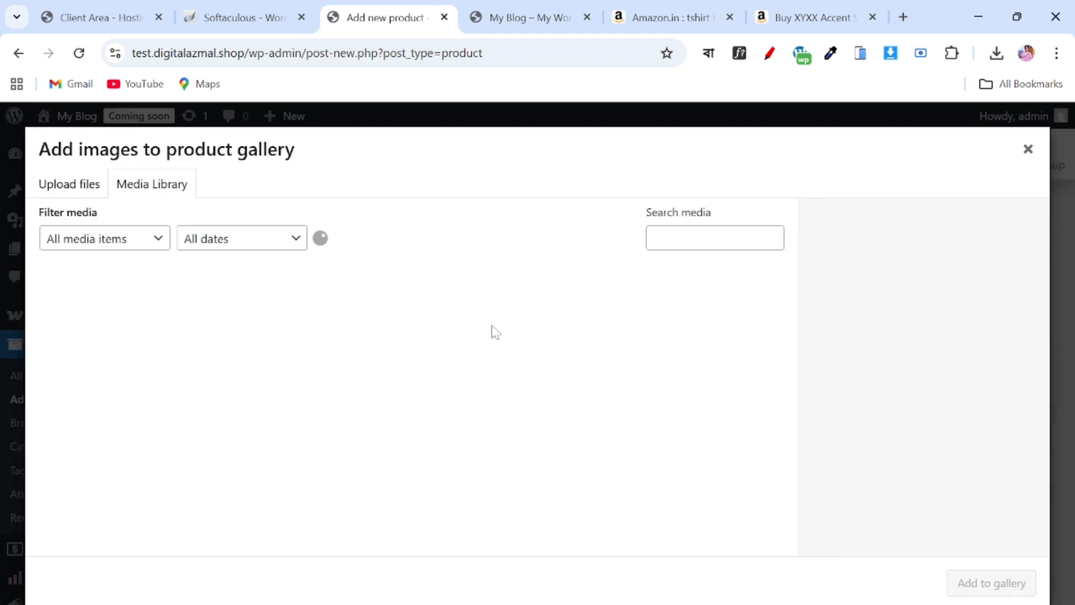
click(73, 186)
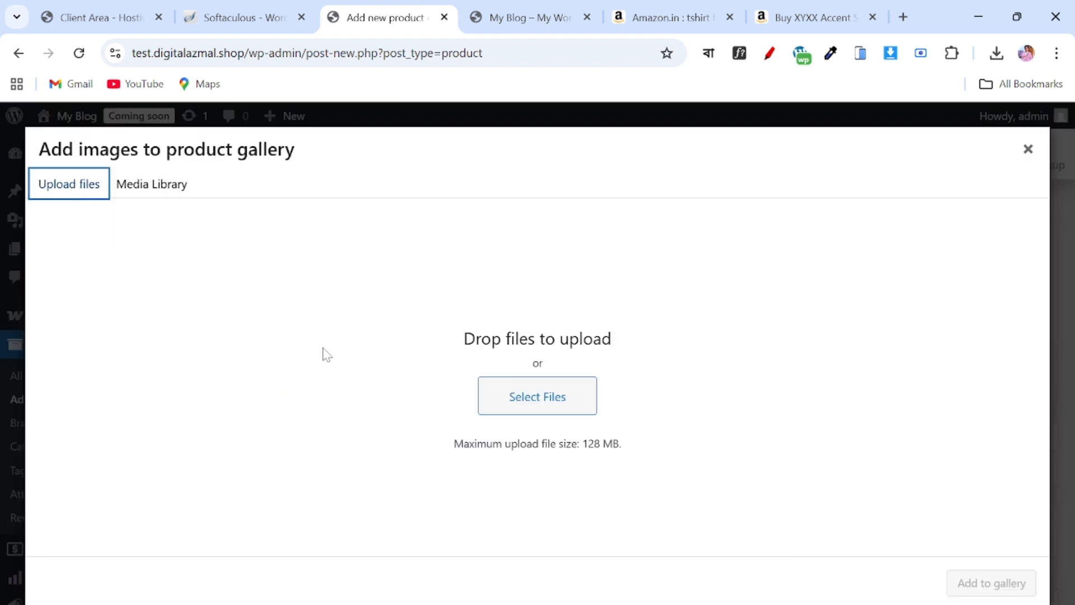
click(527, 411)
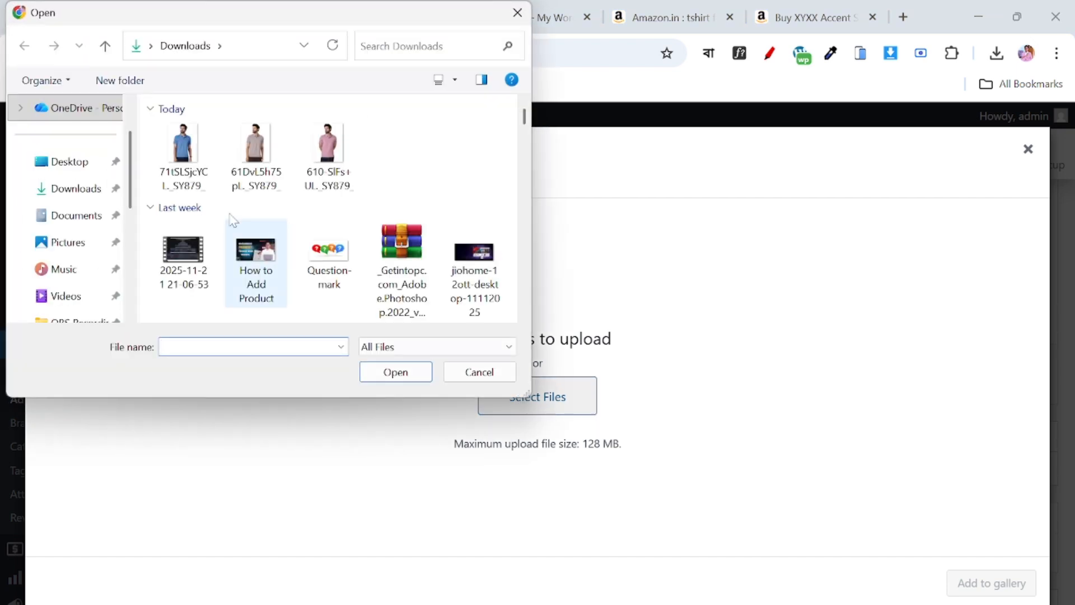
drag(425, 181, 151, 164)
click(402, 373)
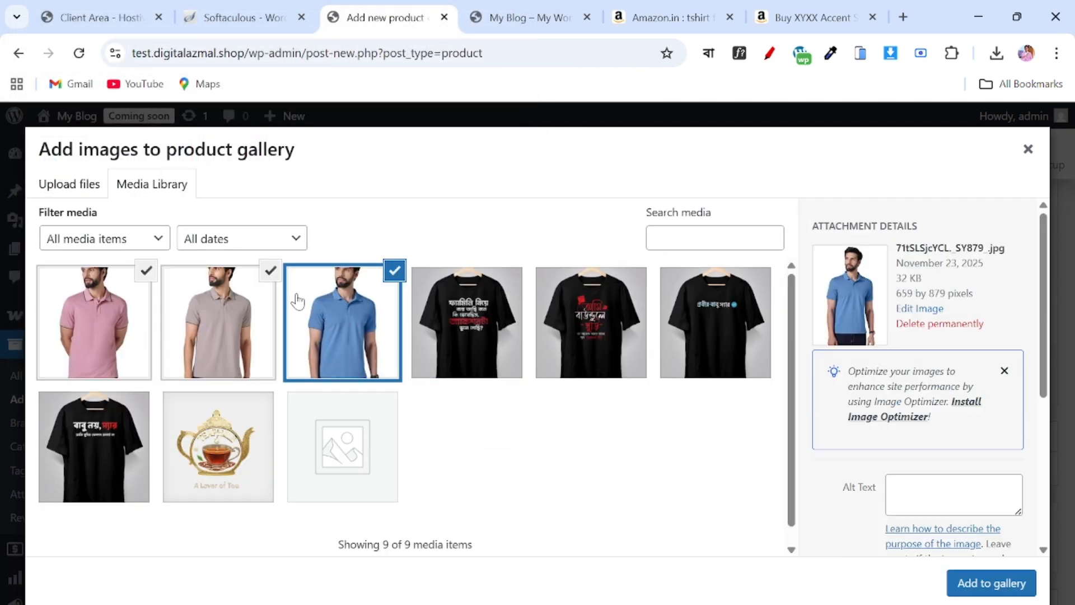
click(980, 583)
- Set the pink polo T-shirt photo from the media library as the main product image
scroll(872, 448, down, 3)
scroll(872, 448, down, 1)
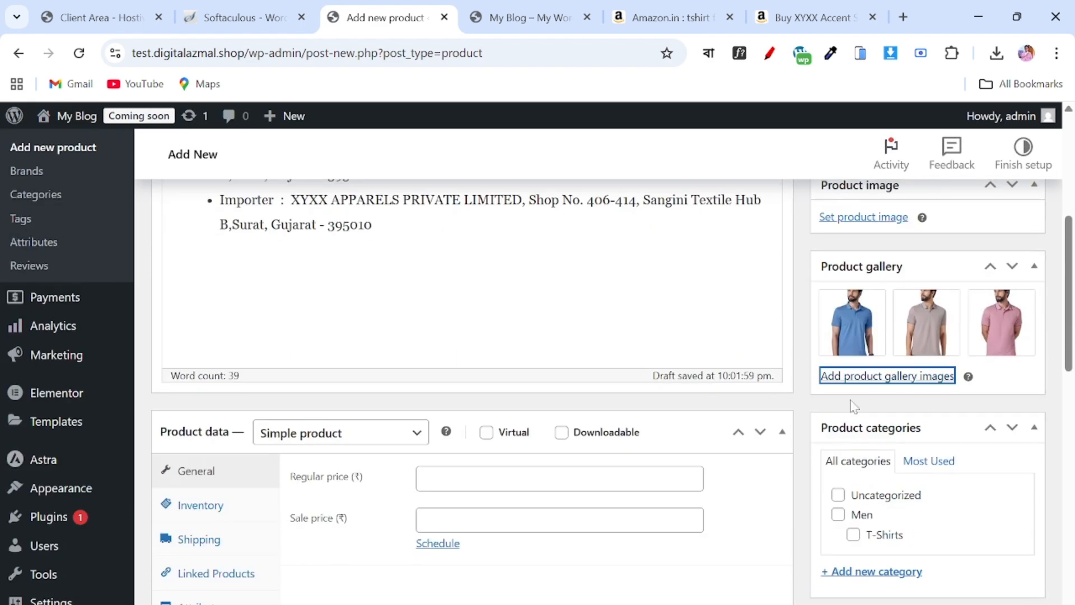
scroll(924, 355, up, 1)
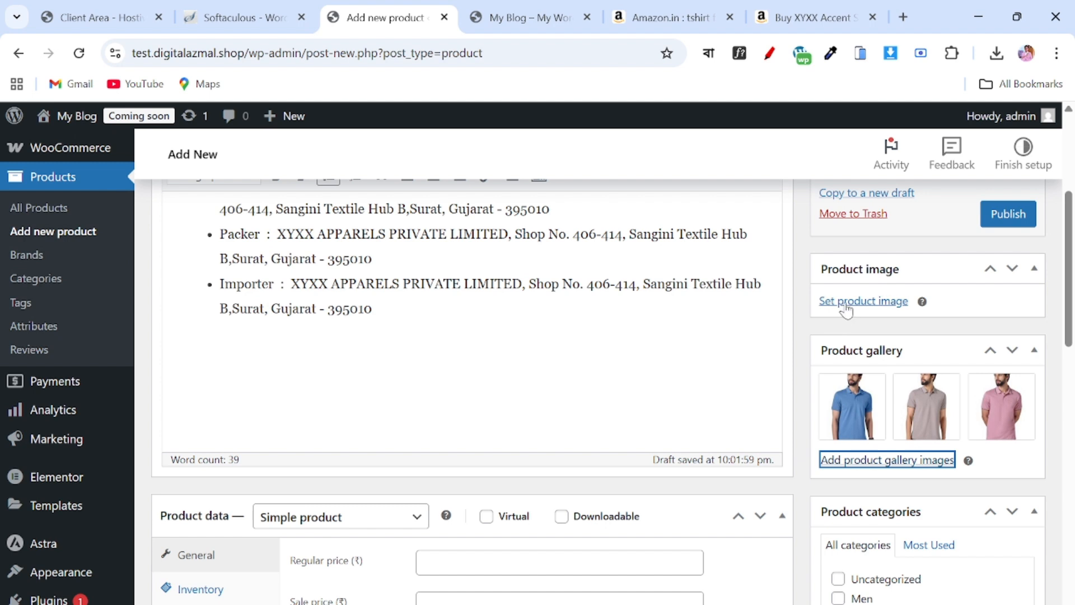
click(846, 302)
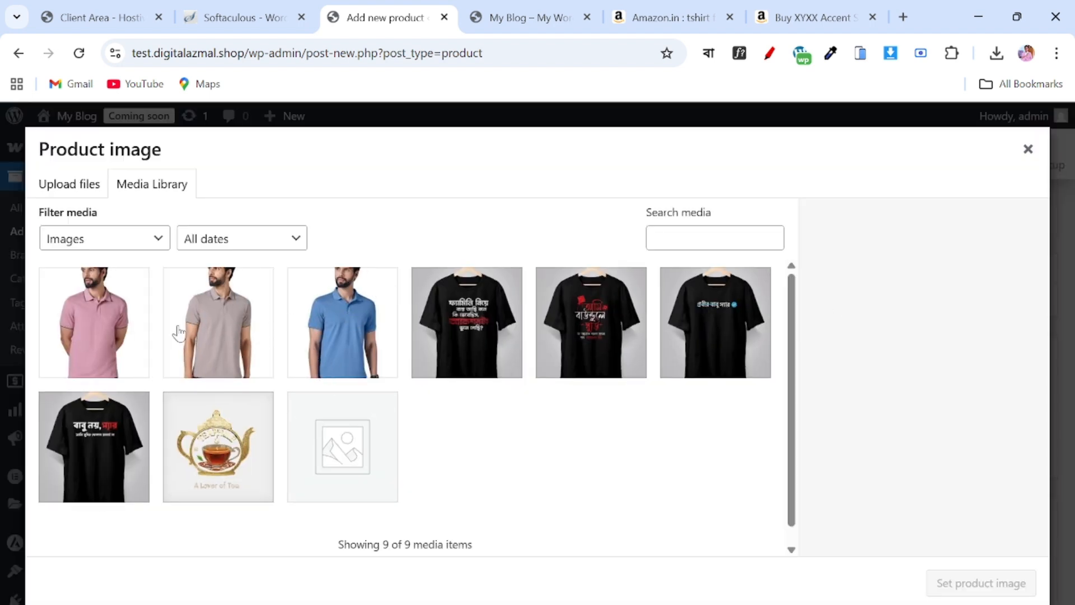
click(97, 327)
click(963, 577)
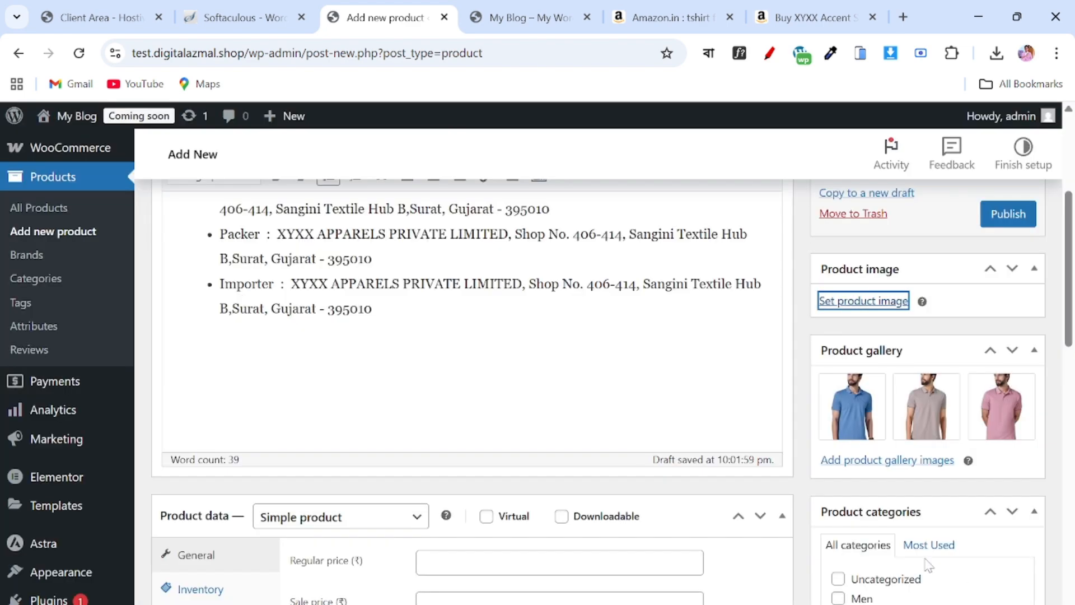
- Review the new product form, checking the description, the main image, the gallery and the product data section
scroll(873, 450, up, 5)
scroll(900, 495, down, 5)
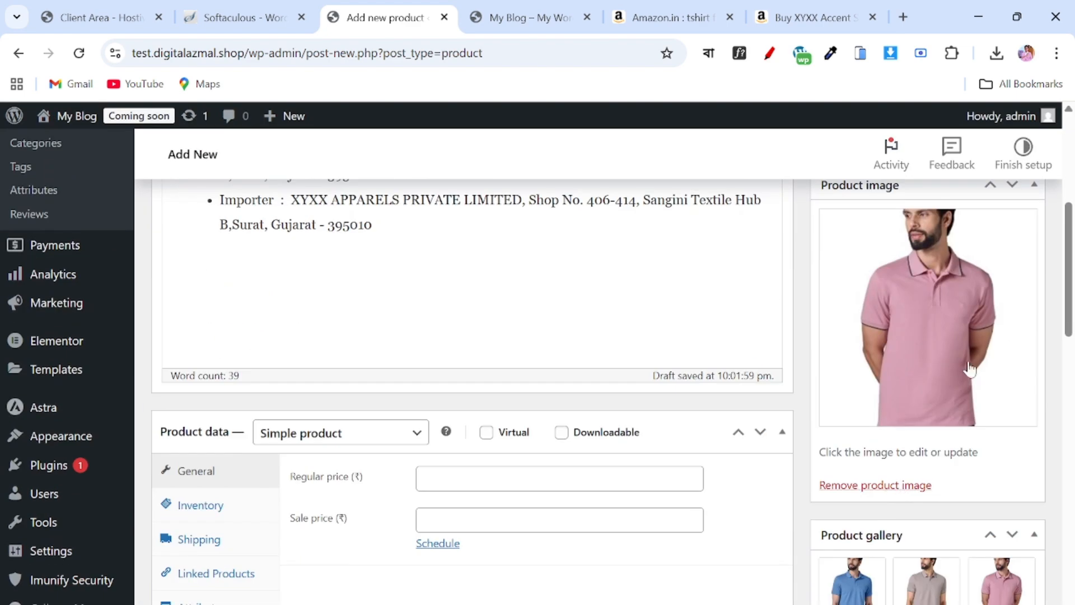
scroll(560, 347, up, 3)
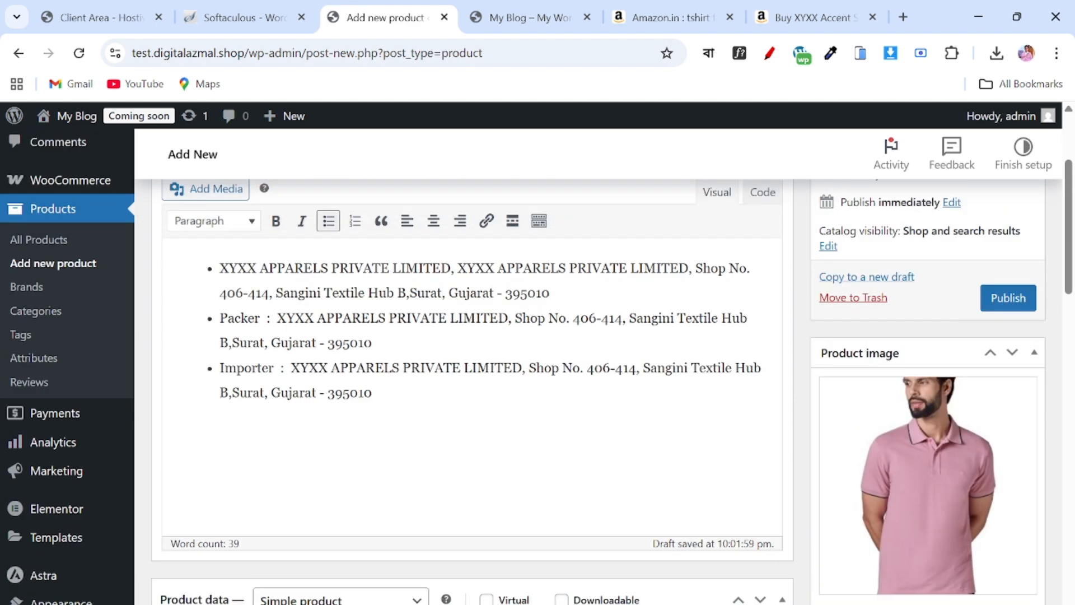
scroll(560, 347, down, 6)
scroll(888, 368, up, 6)
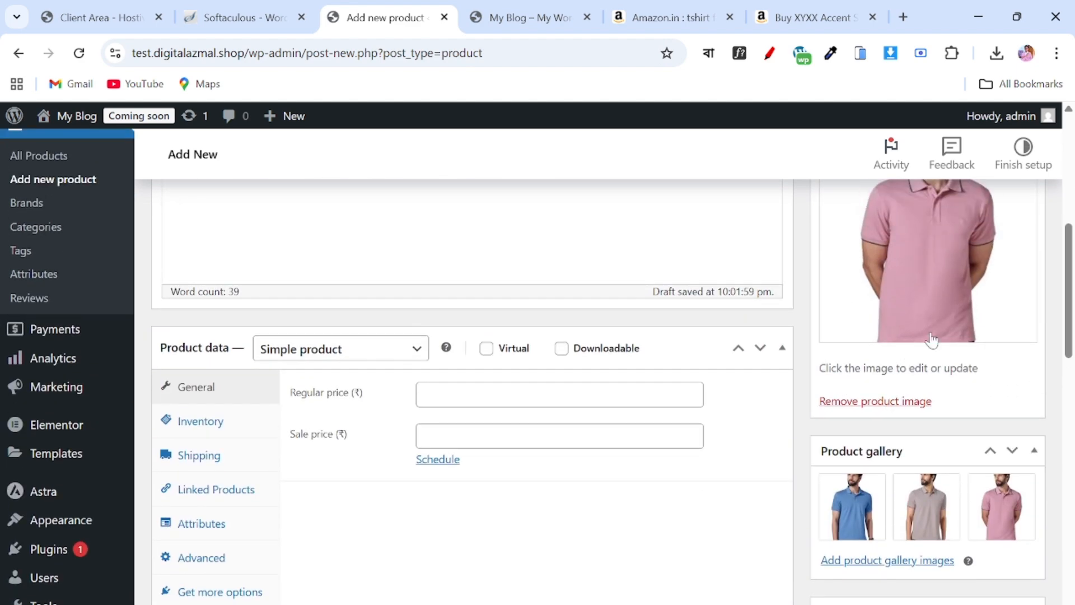
scroll(940, 327, down, 3)
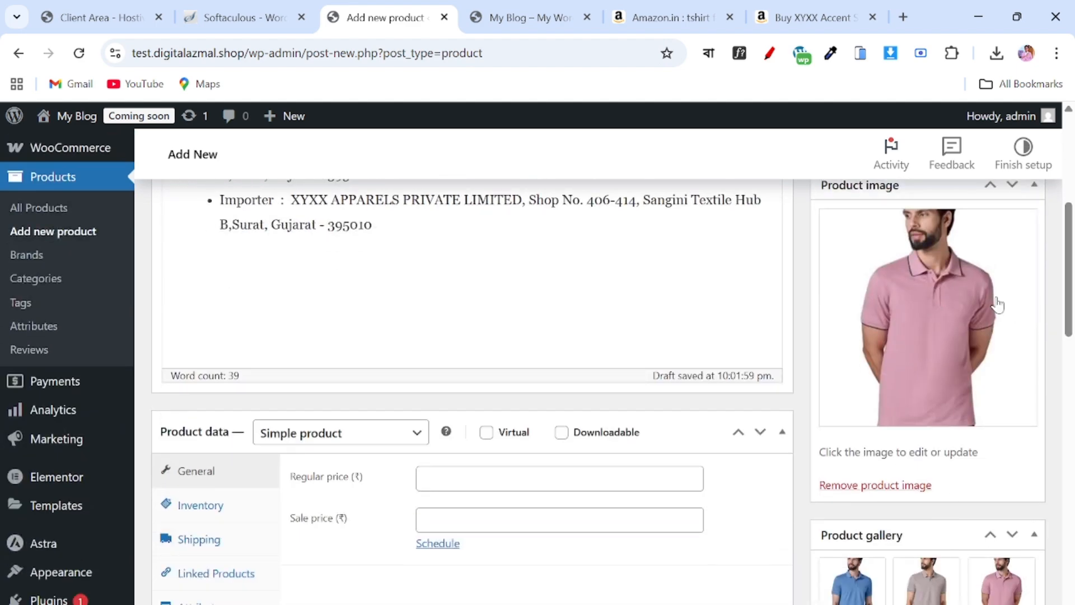
scroll(924, 302, down, 3)
scroll(185, 294, up, 2)
scroll(271, 379, up, 1)
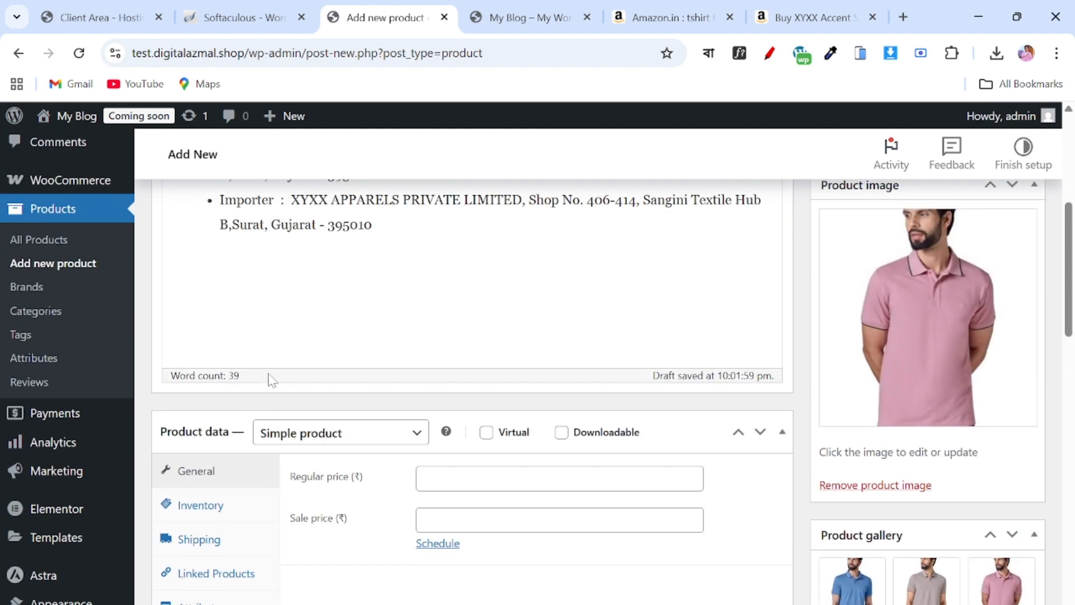
scroll(266, 402, up, 8)
scroll(293, 378, down, 10)
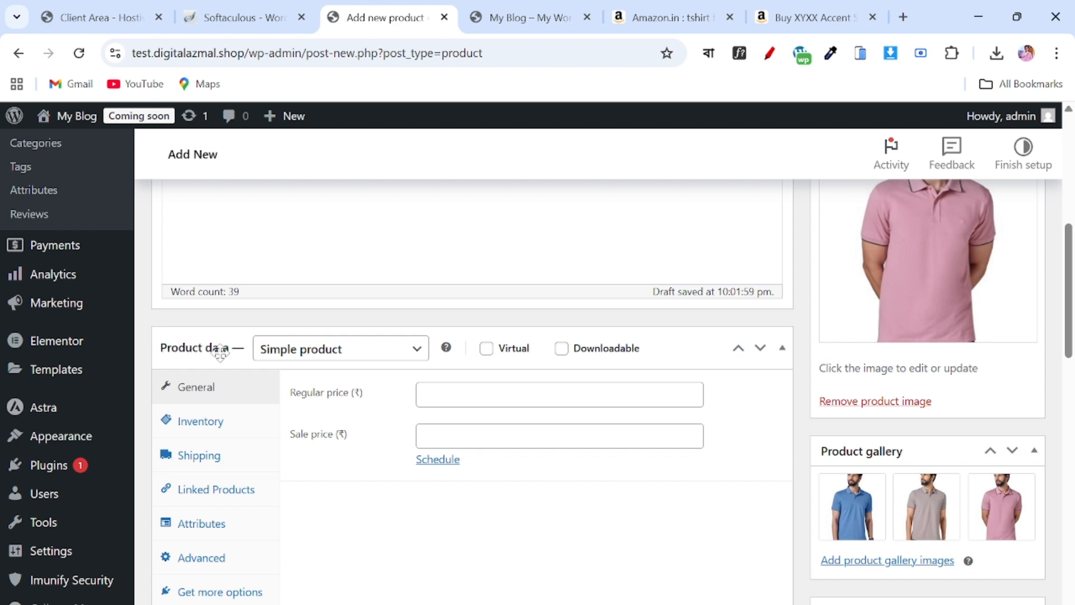
- Change the product type to Variable product and dismiss the hint about adding attributes
click(325, 357)
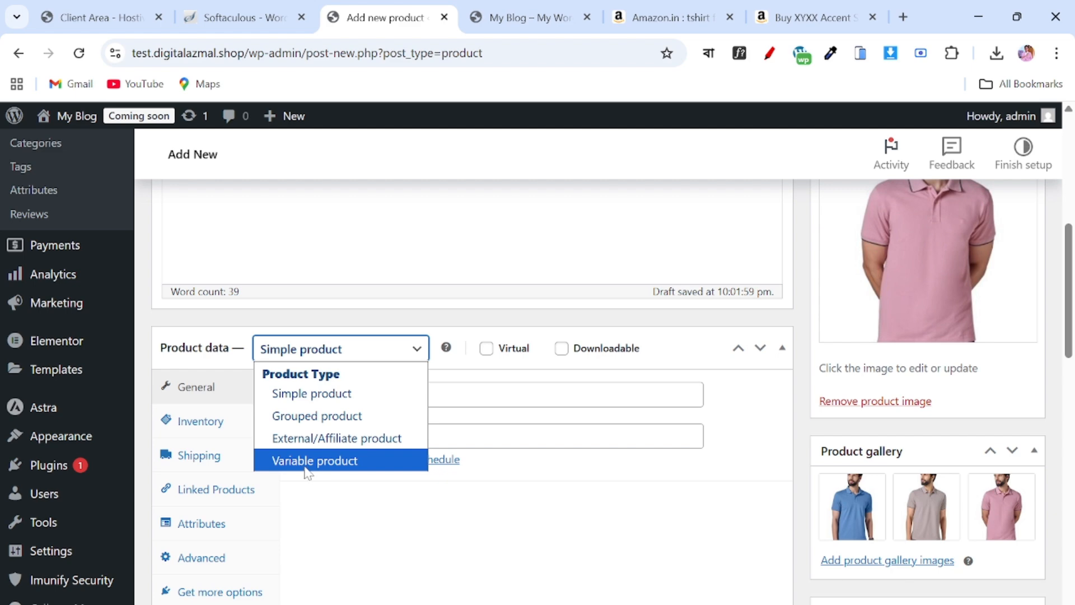
click(348, 466)
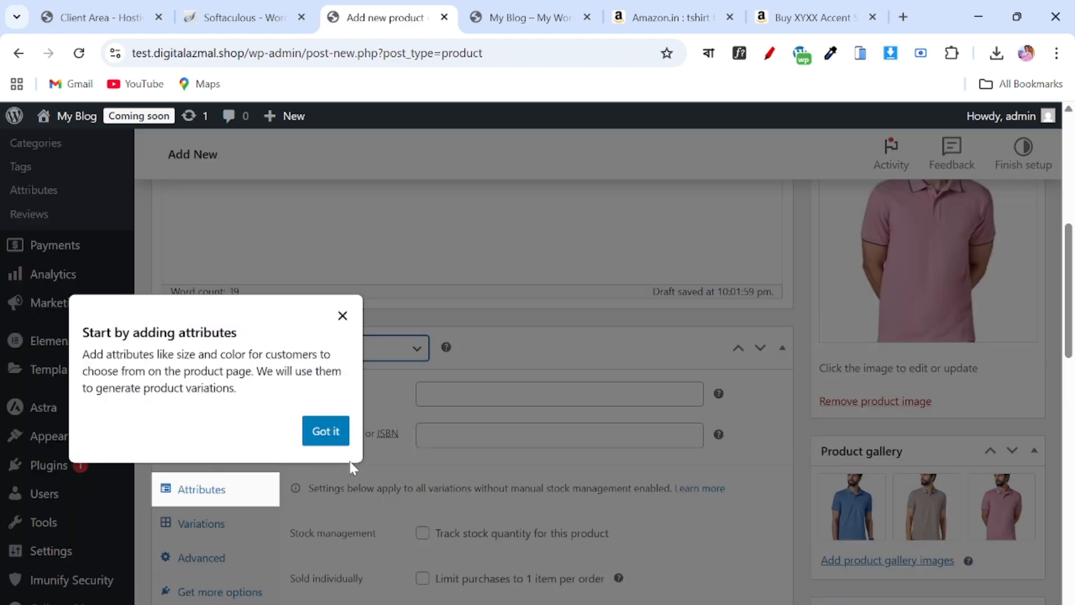
click(325, 431)
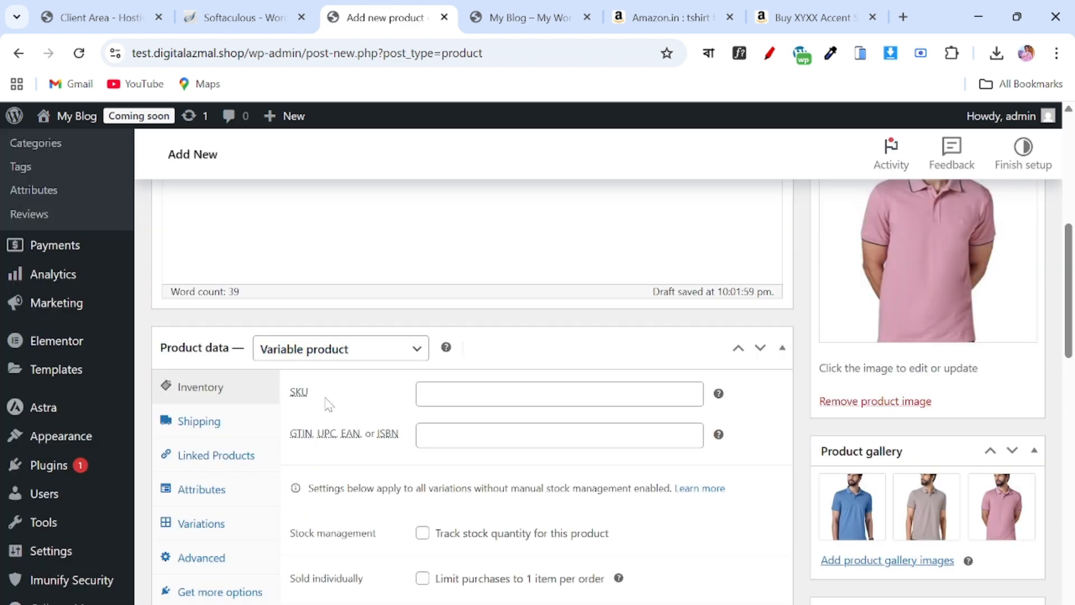
- Enter t12222 as the product's SKU in the inventory settings
scroll(330, 403, down, 2)
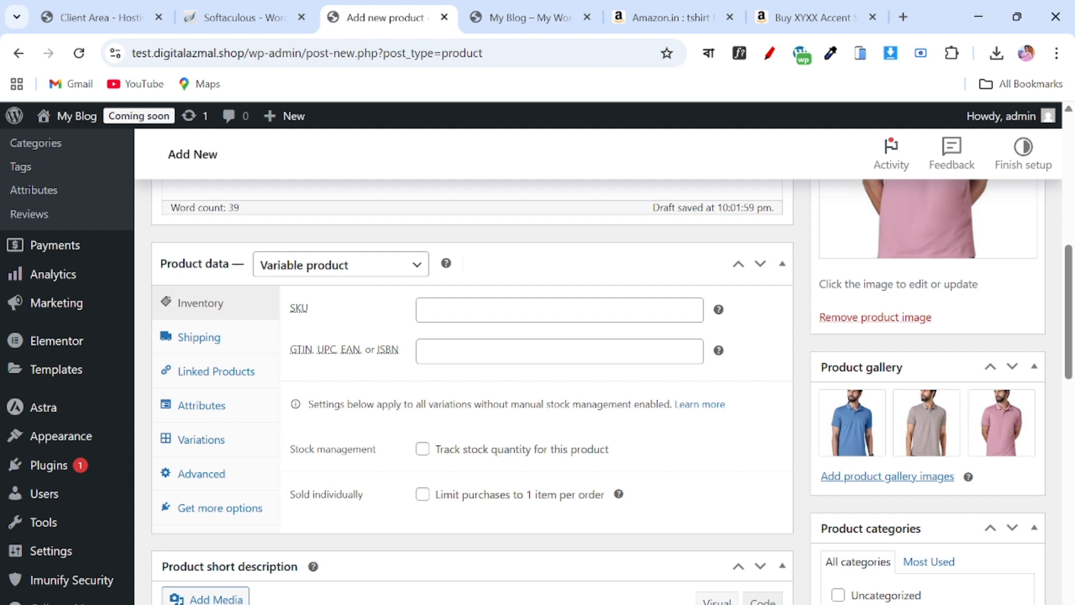
click(559, 310)
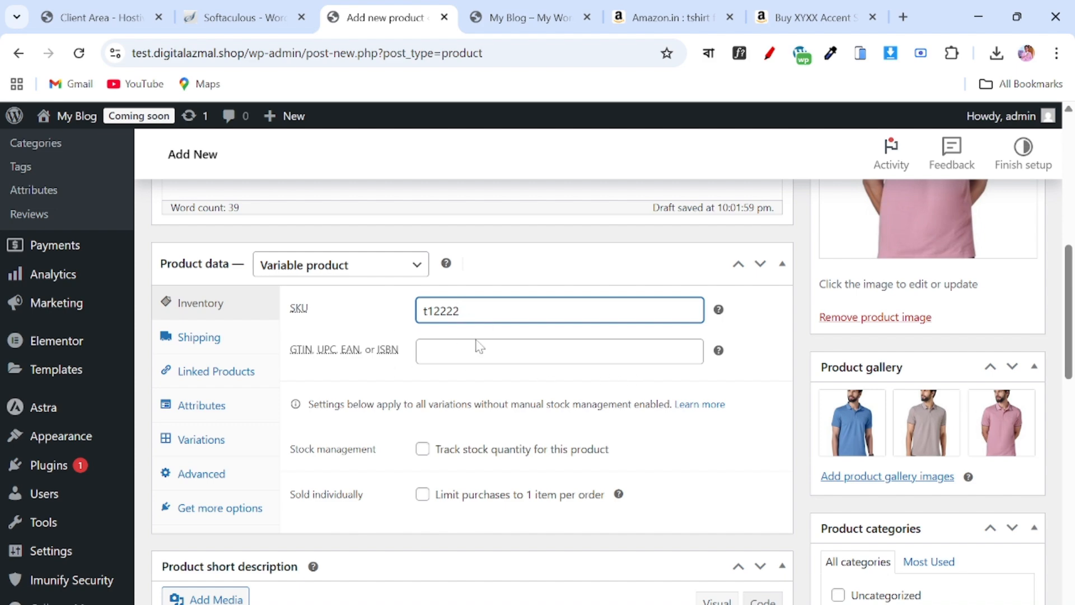
scroll(338, 386, down, 1)
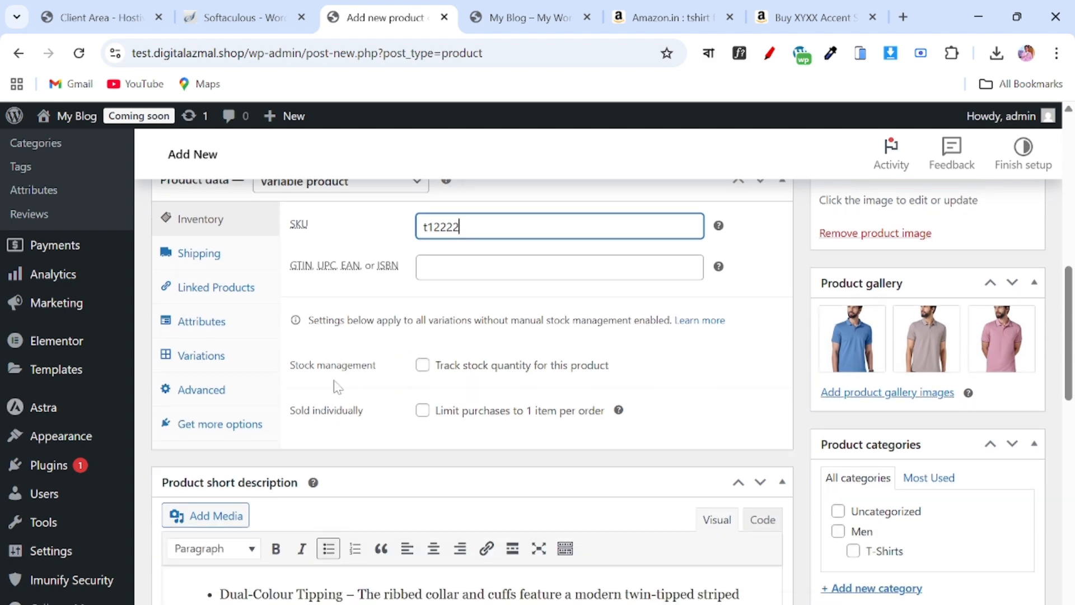
- Turn on stock tracking for the product with a quantity of 100 and a low stock threshold of 5
click(423, 365)
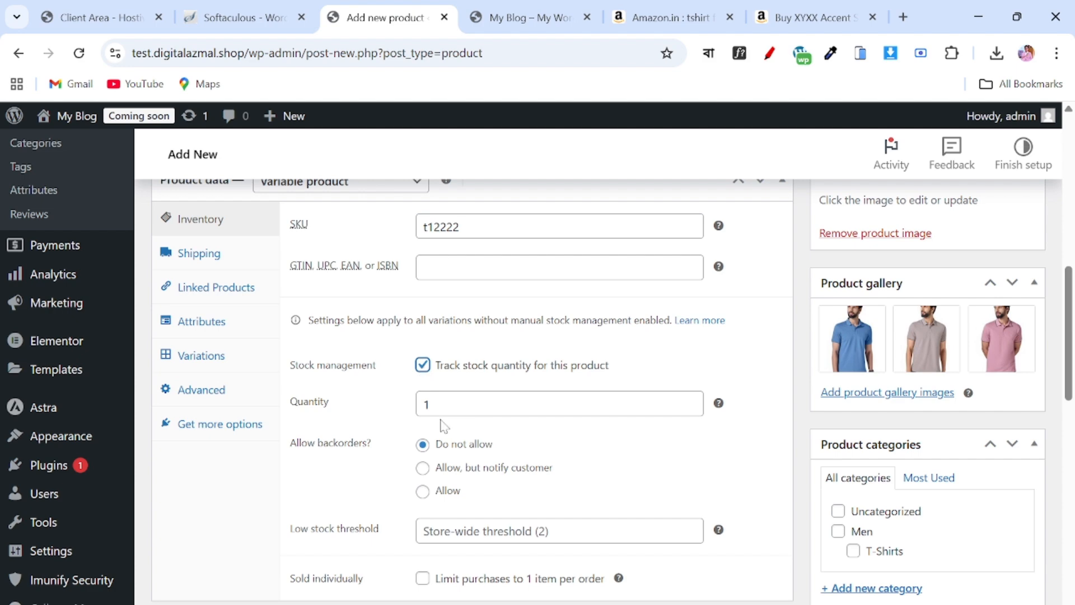
double_click(426, 404)
text(1)
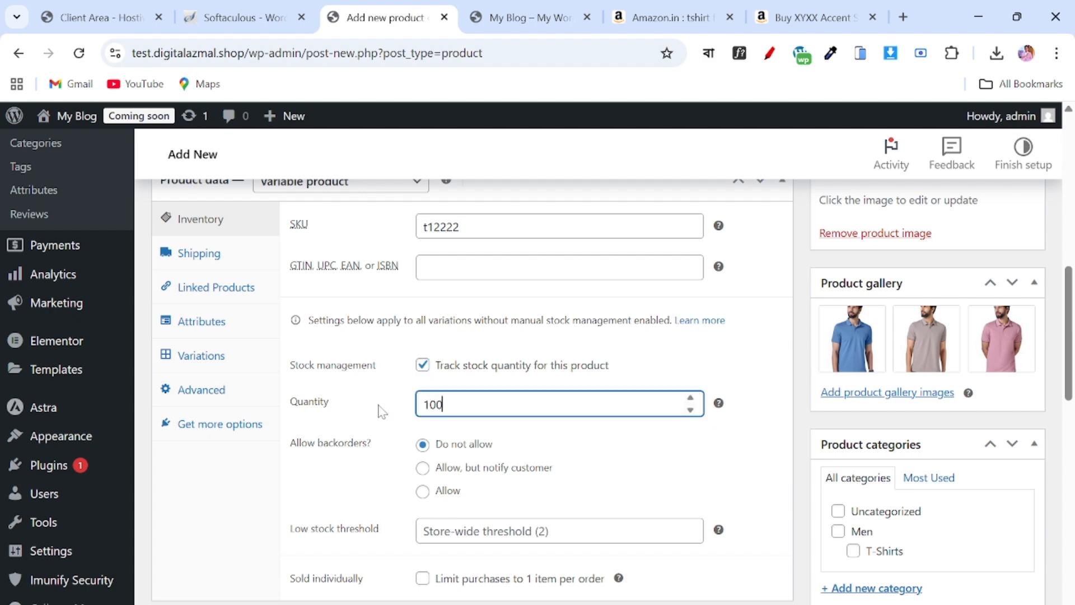
scroll(425, 422, down, 5)
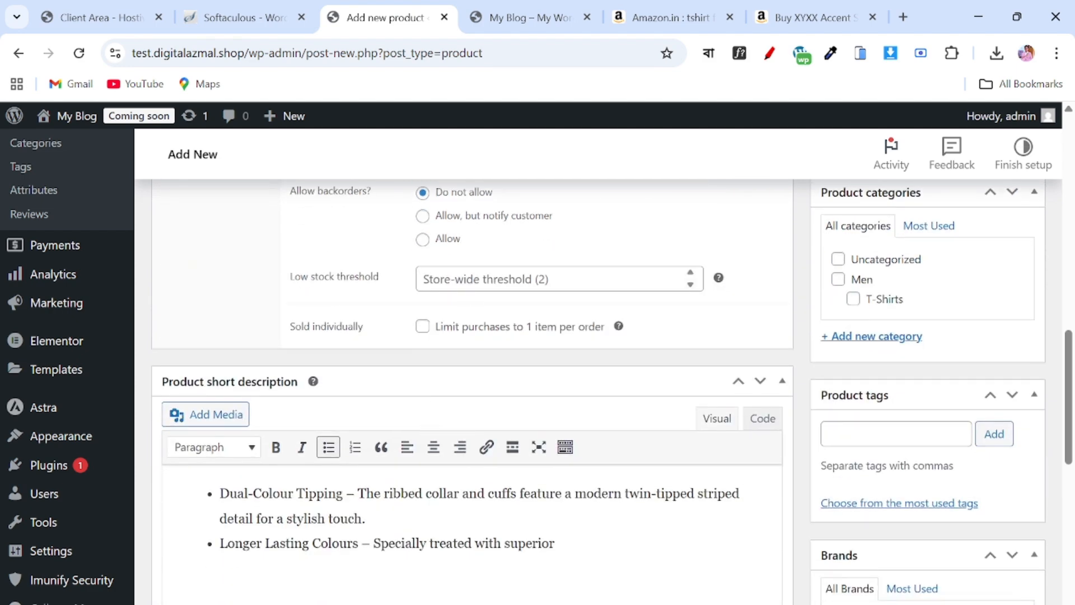
click(552, 278)
text(5)
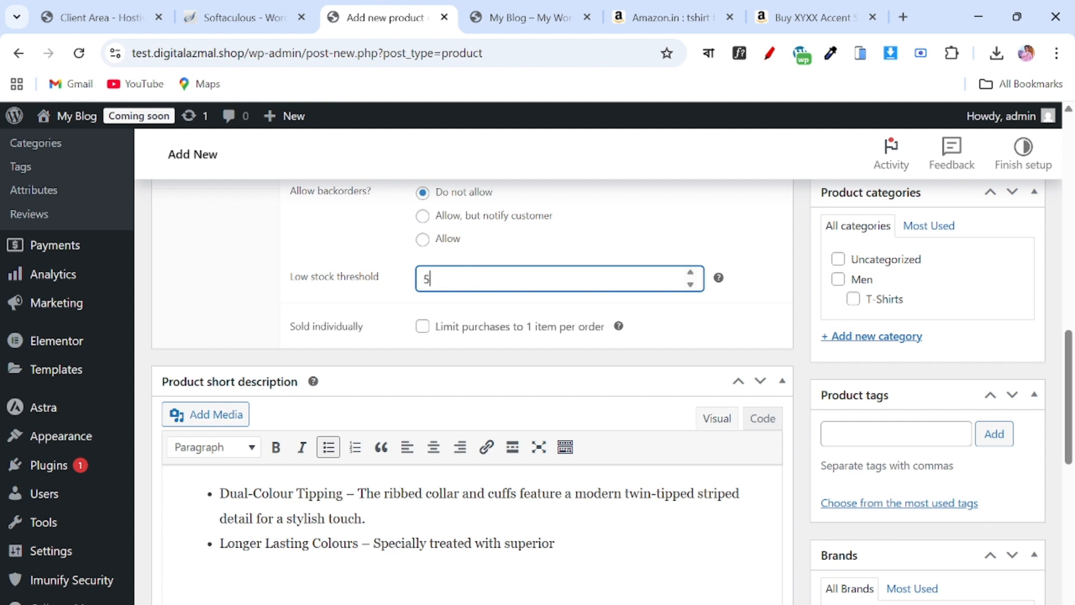
click(731, 328)
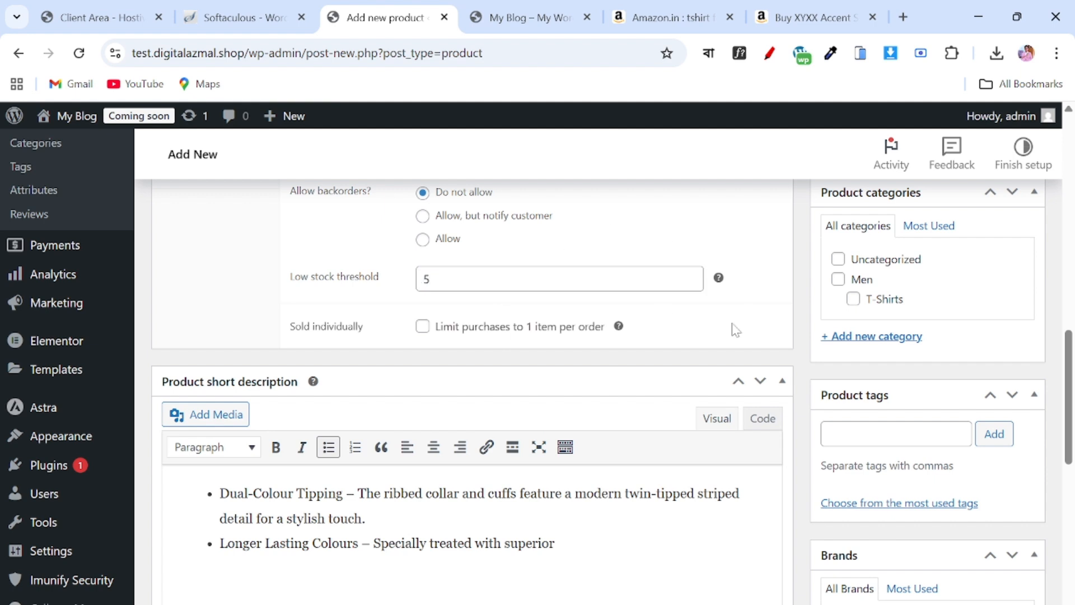
- Correct the product's stock quantity to 100 in the inventory settings
scroll(371, 360, up, 1)
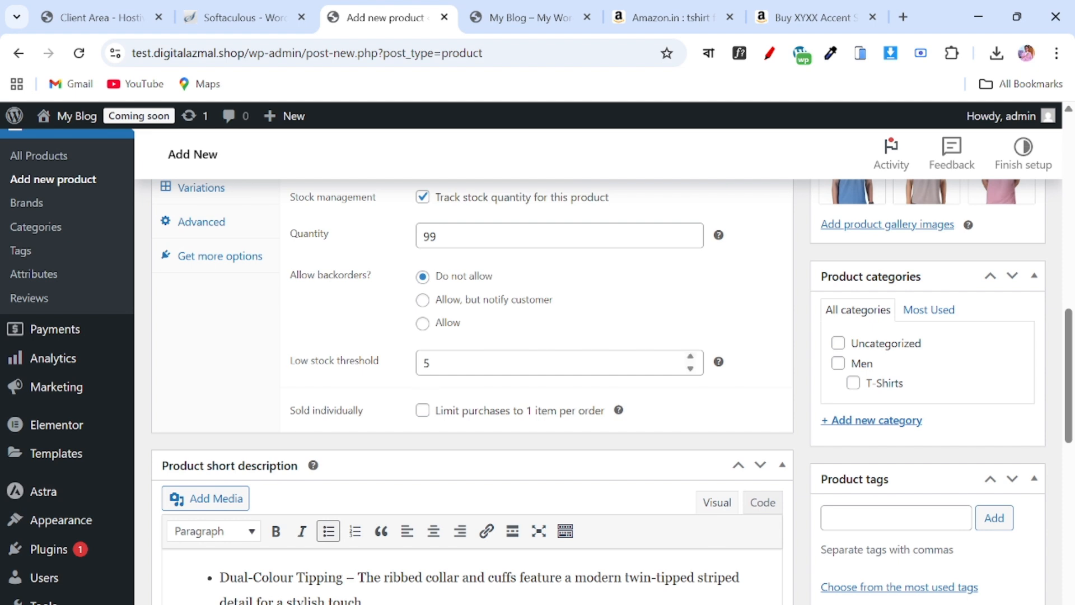
click(417, 367)
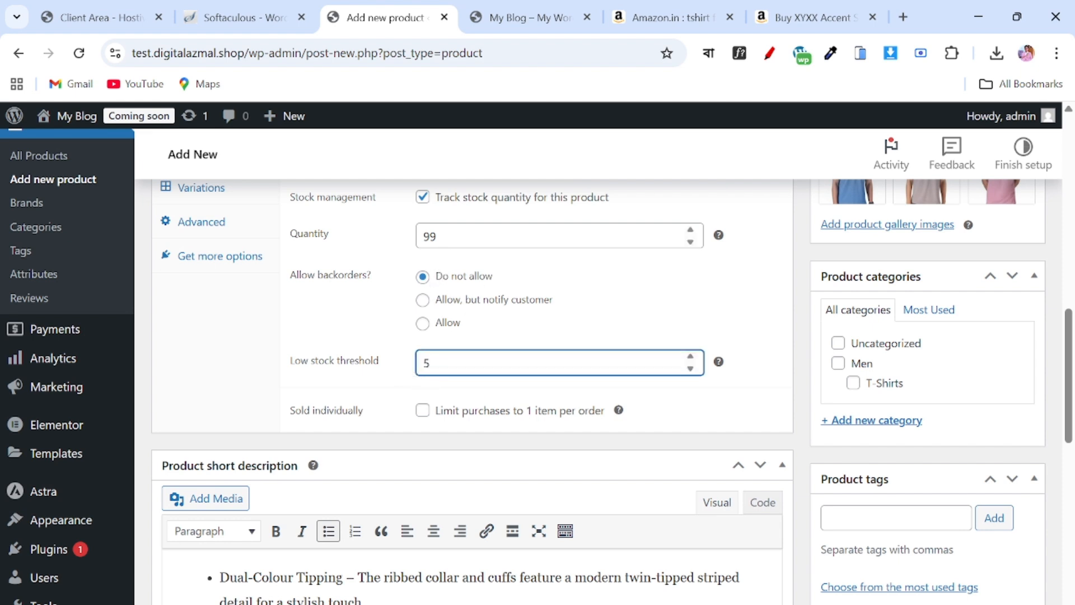
drag(443, 236, 415, 245)
text(1)
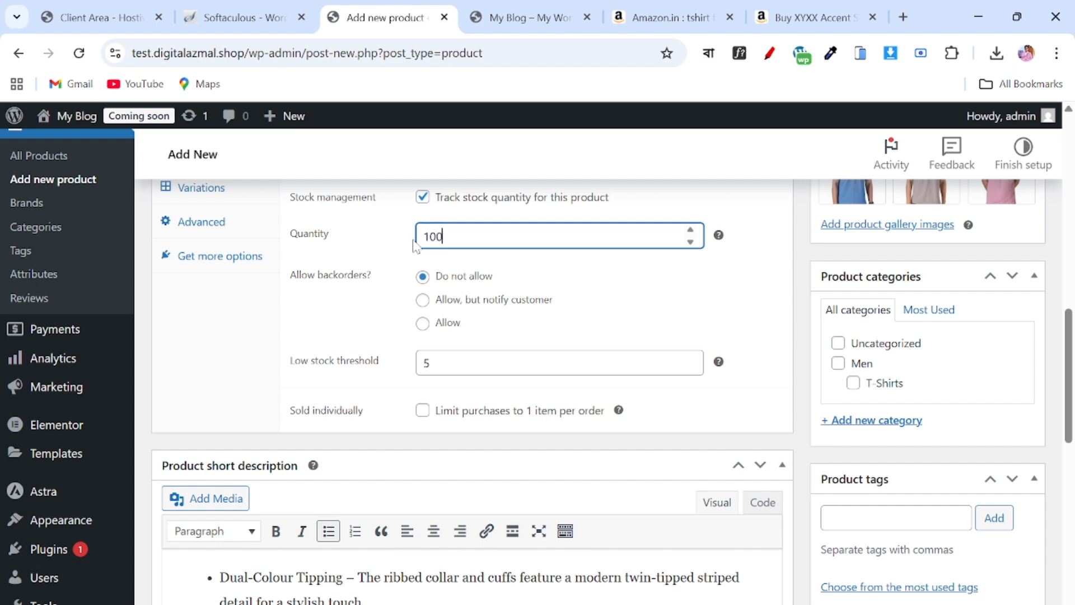
text(00)
click(699, 298)
scroll(487, 395, up, 1)
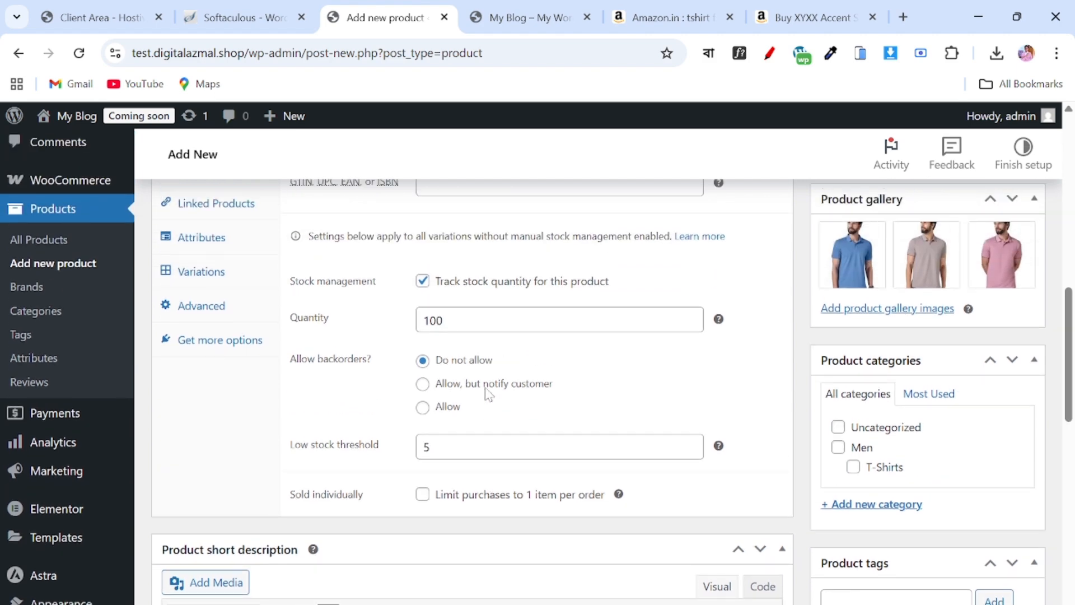
- Open the product's attribute settings and look over the blank new attribute form
scroll(487, 392, down, 1)
scroll(356, 376, up, 4)
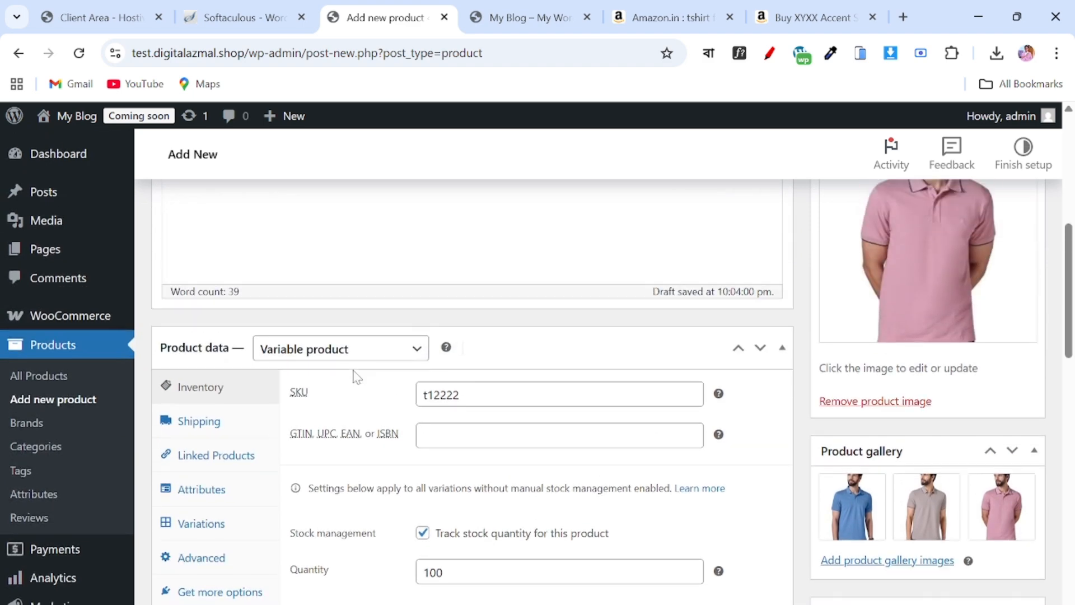
scroll(355, 376, down, 2)
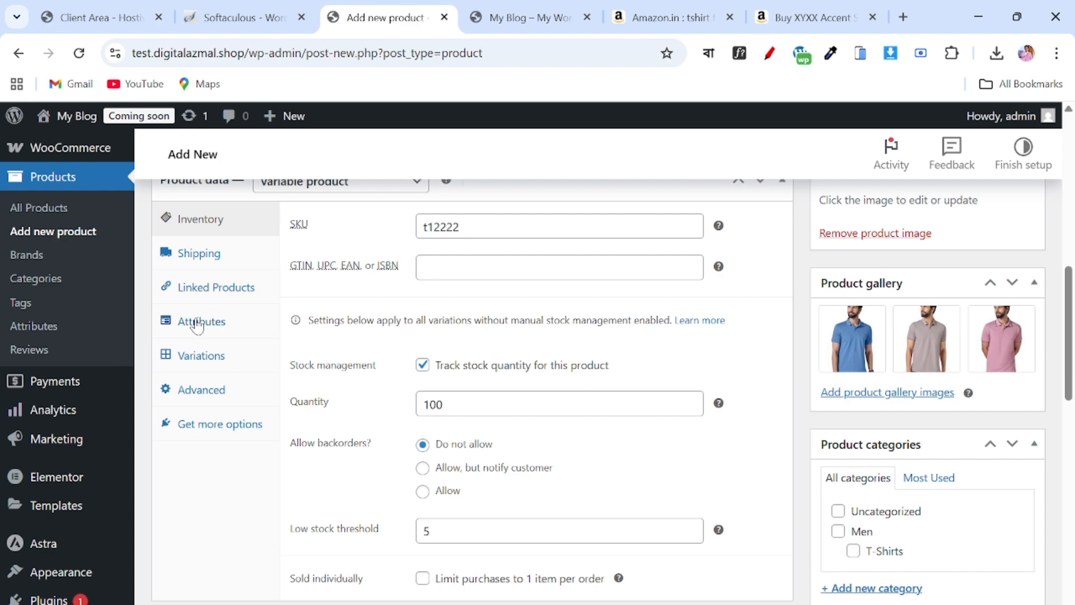
click(196, 324)
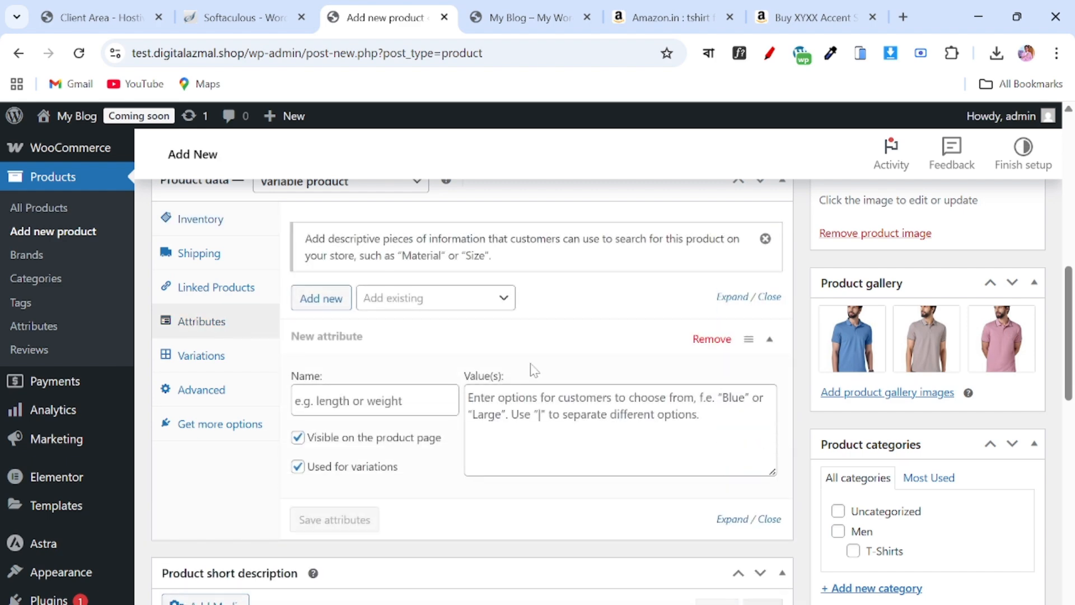
scroll(534, 370, up, 1)
scroll(534, 369, down, 1)
scroll(534, 370, up, 1)
scroll(533, 369, down, 1)
scroll(536, 370, down, 1)
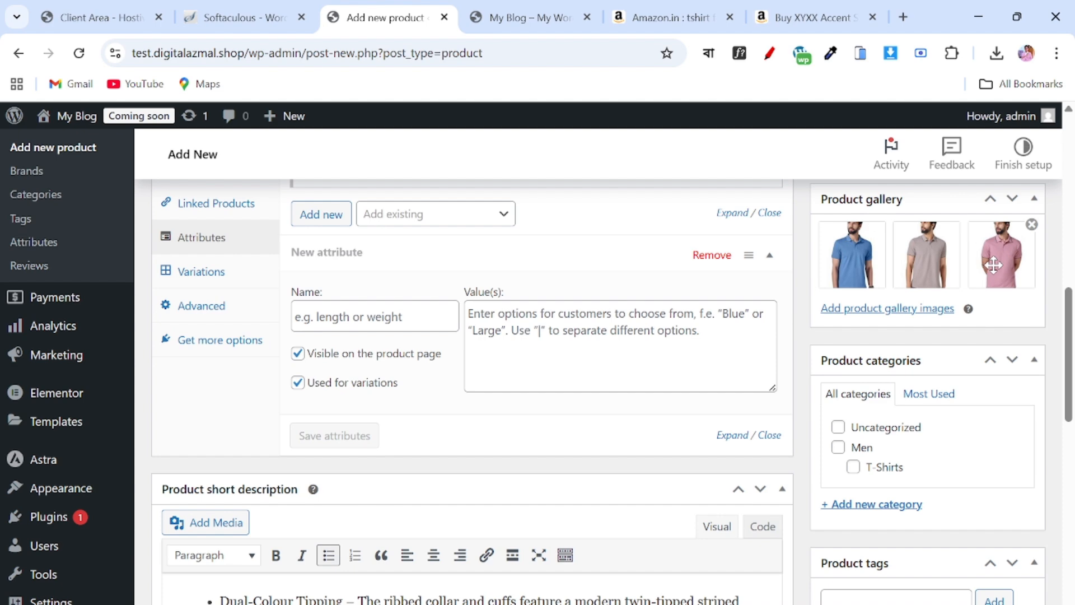
- Switch to the Amazon polo T-shirt listing and check its colour and size options
click(812, 17)
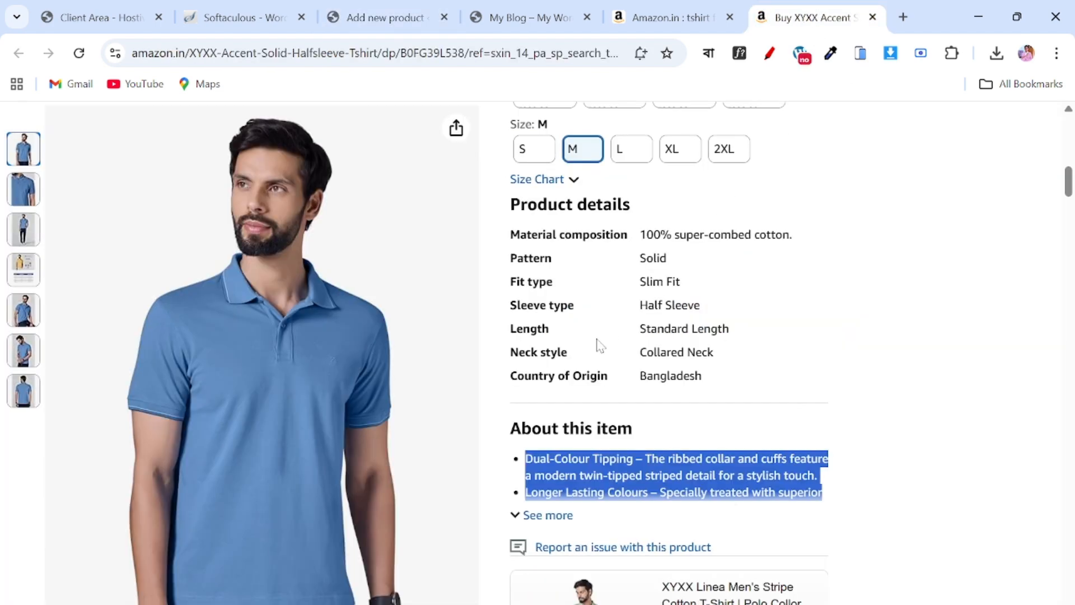
scroll(538, 336, down, 5)
scroll(607, 353, down, 5)
scroll(608, 352, up, 10)
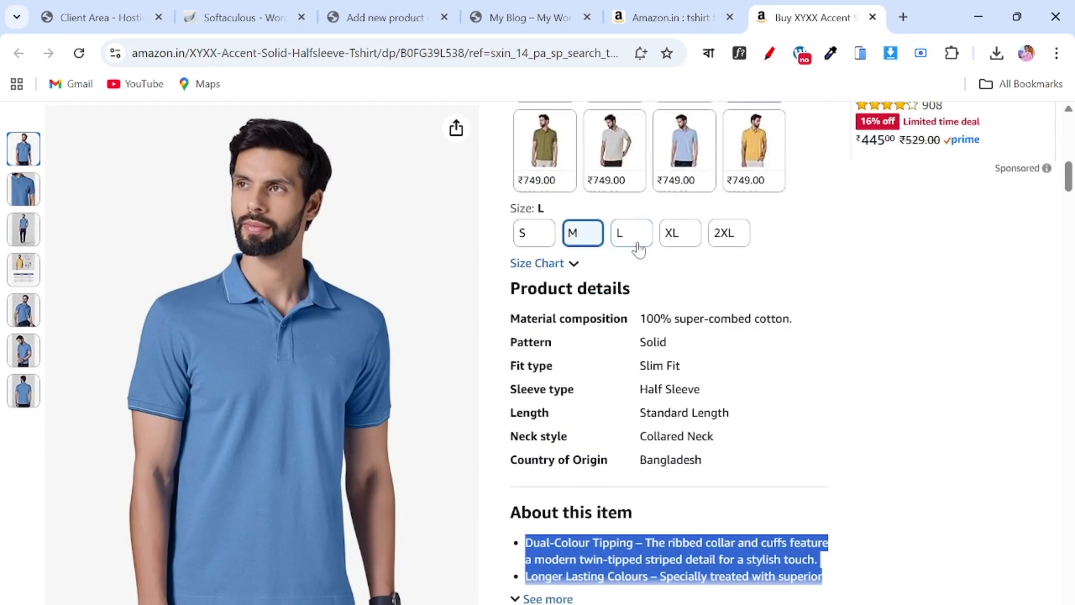
click(597, 235)
- Return to the WordPress product form and define an attribute named Color with the values Blue|Grey|Pink
click(417, 20)
scroll(446, 283, down, 2)
scroll(402, 284, up, 5)
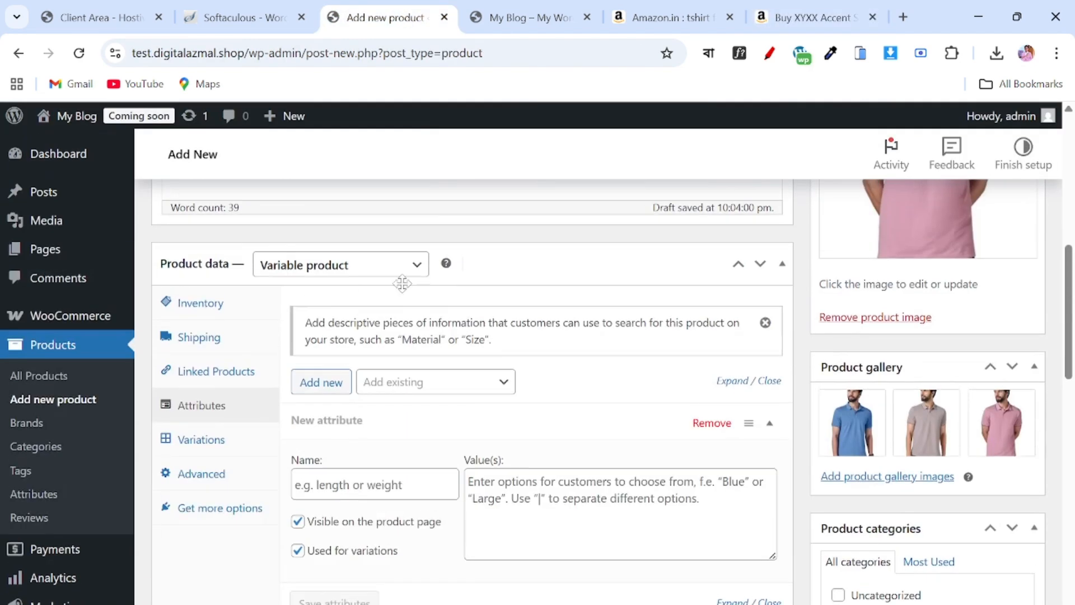
scroll(336, 386, down, 1)
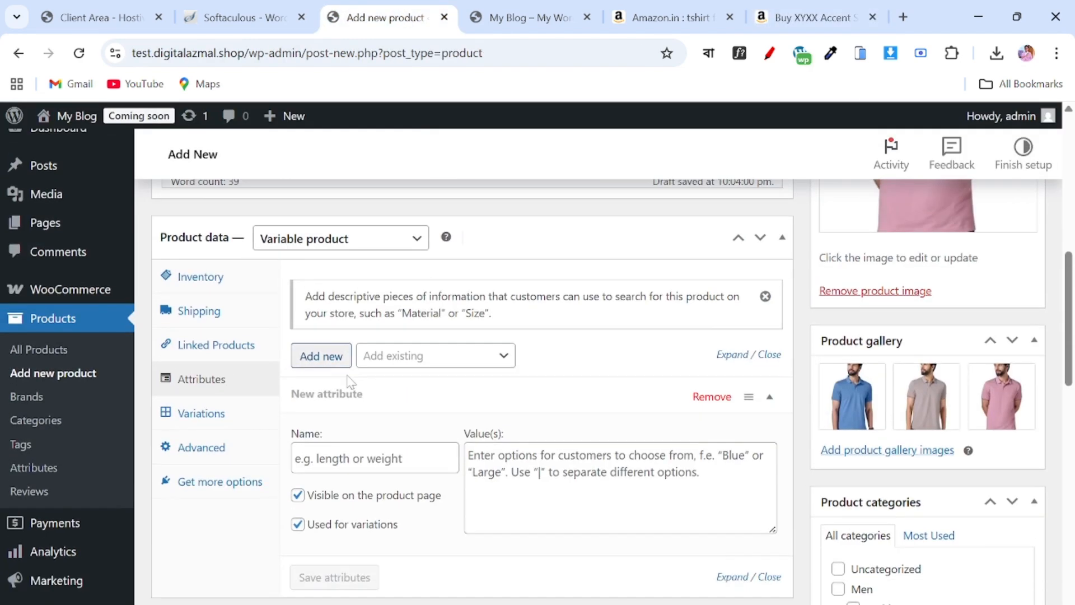
scroll(350, 382, down, 3)
scroll(343, 295, up, 2)
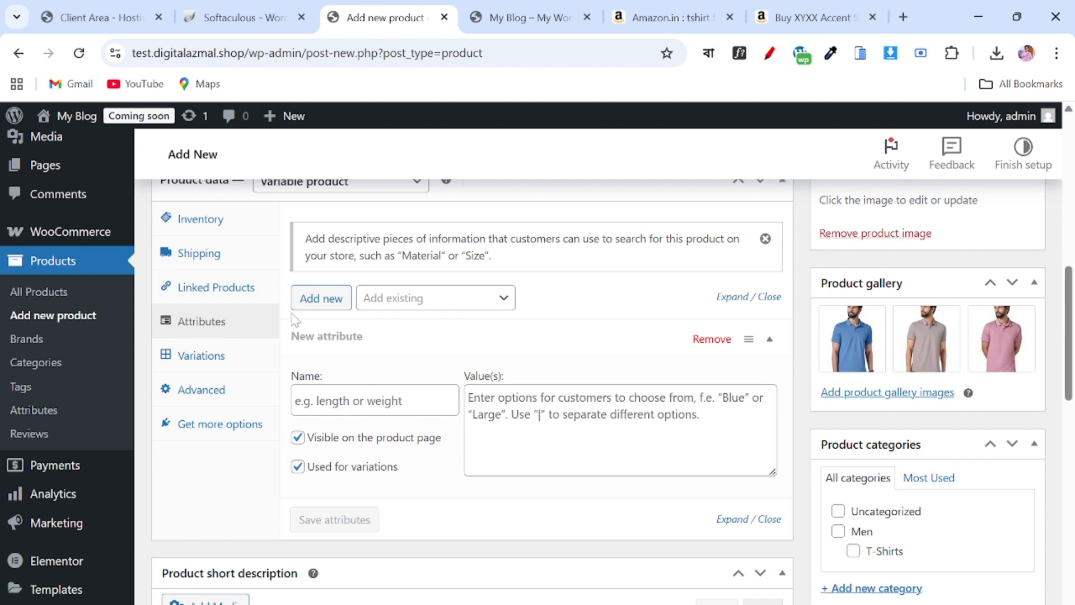
drag(292, 374, 395, 386)
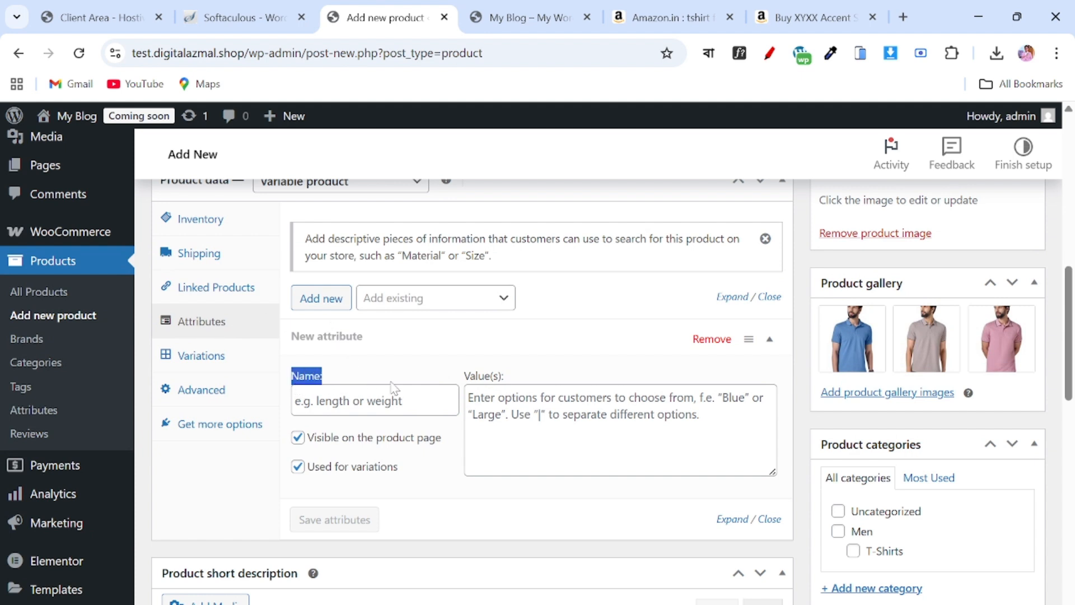
click(370, 400)
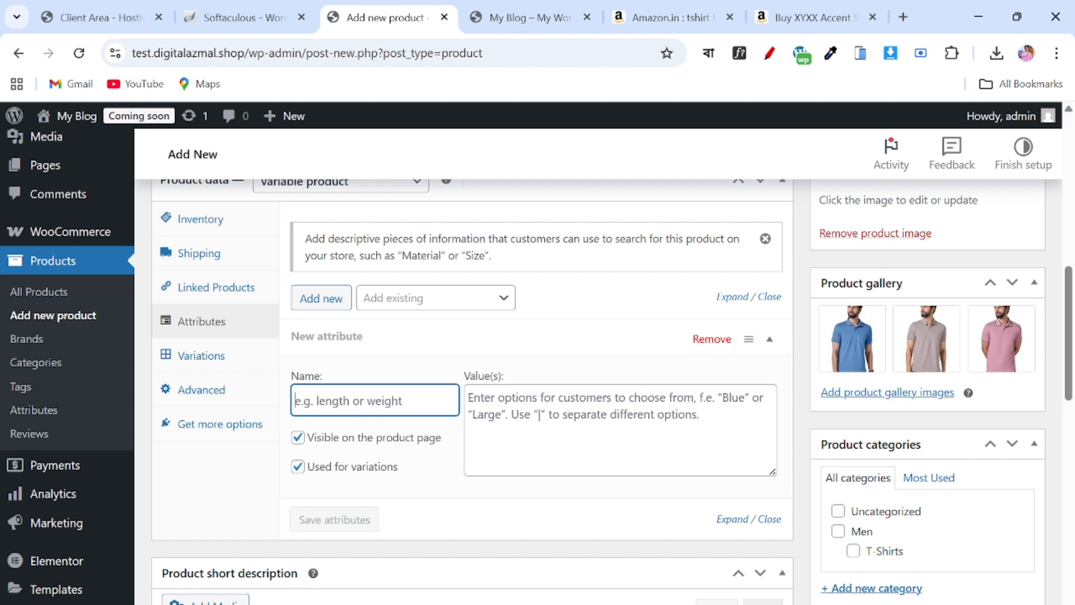
text(Color)
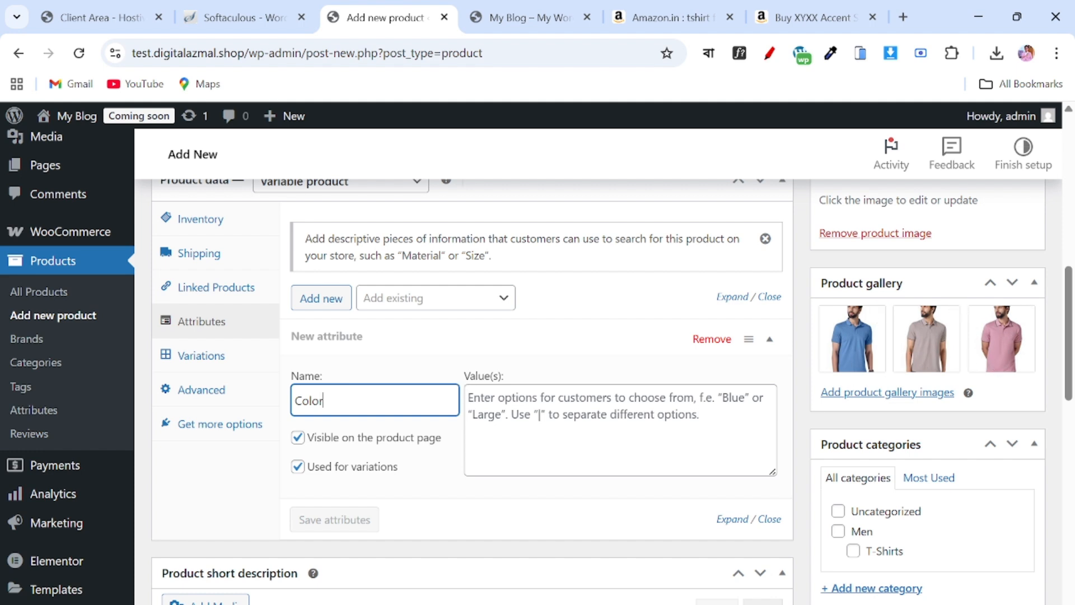
click(583, 423)
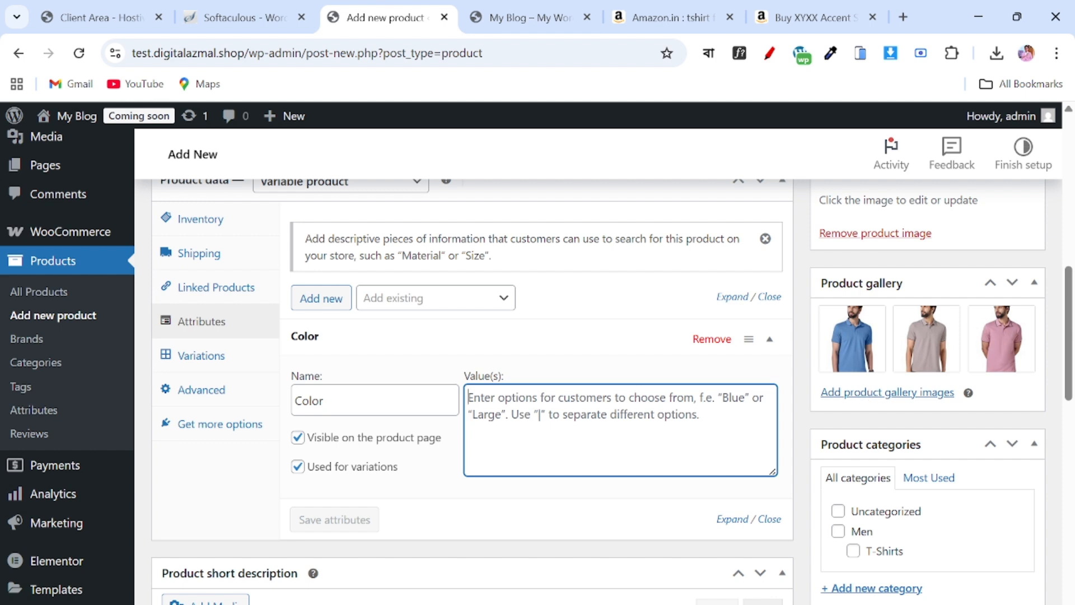
text(Blue|Grey|Pink)
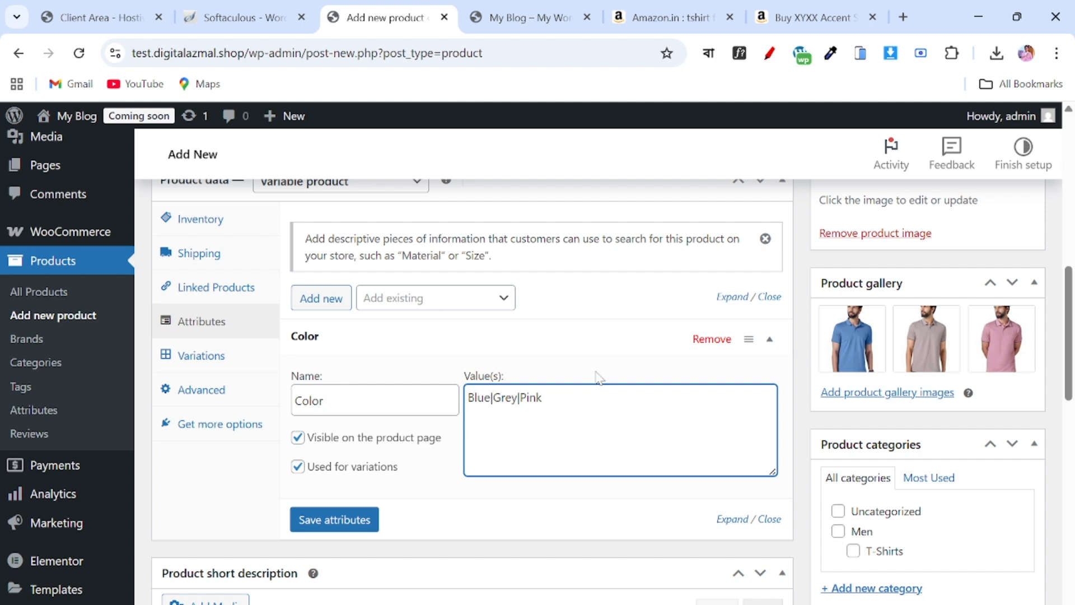
- Add a second product attribute named Size with the values S|M|L
click(309, 302)
scroll(372, 360, down, 3)
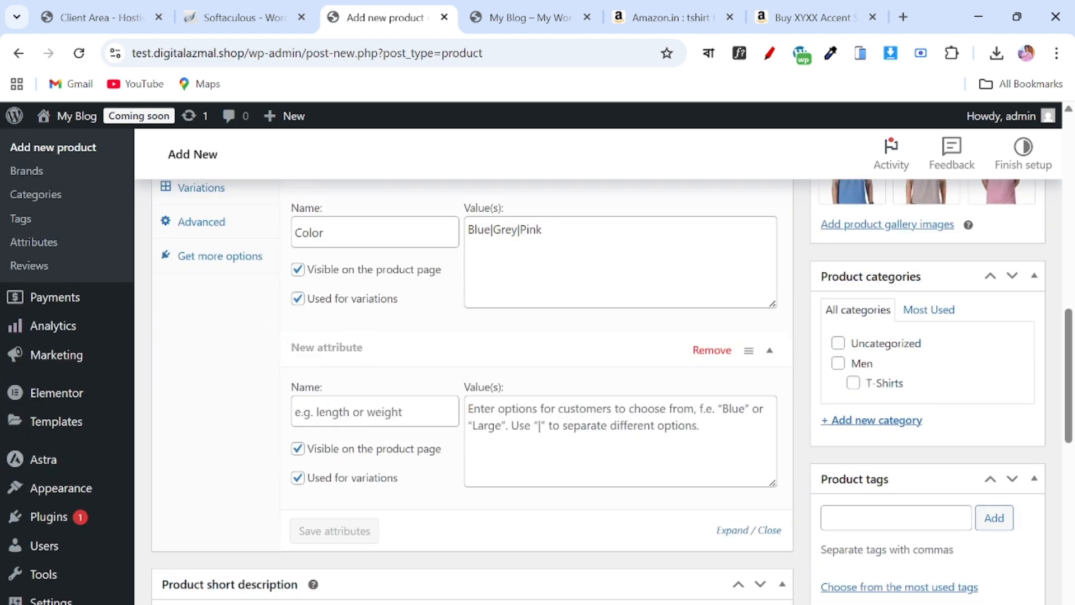
click(372, 411)
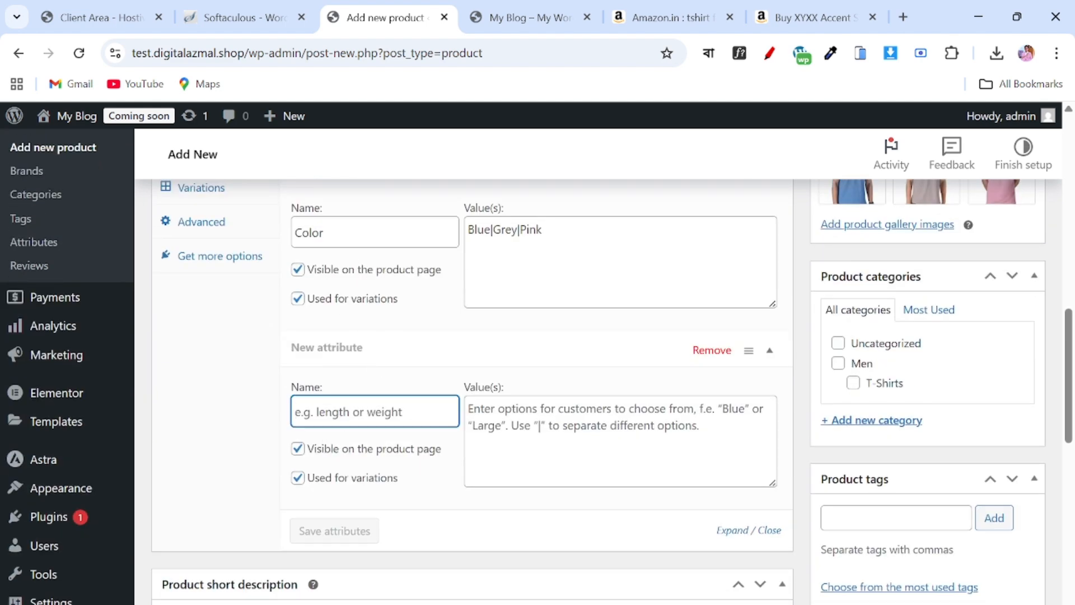
text(Size)
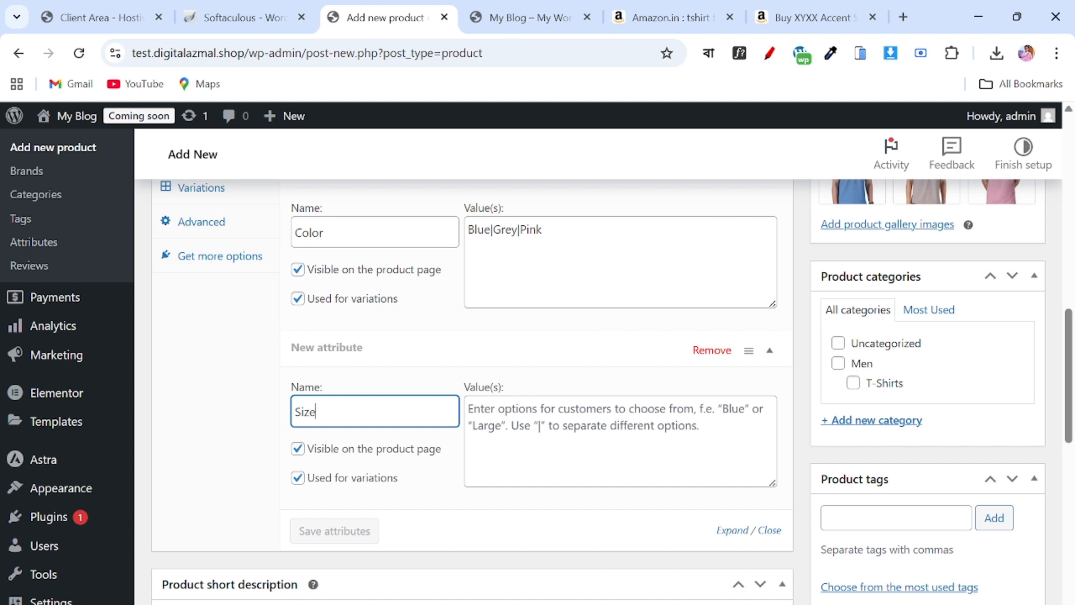
key(Tab)
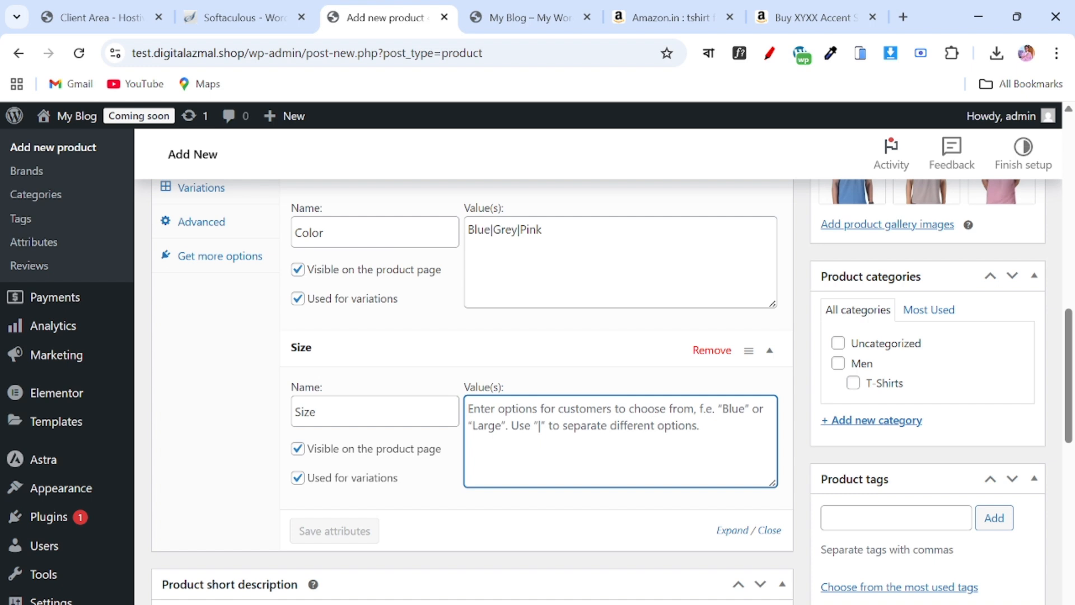
text(S|M|L)
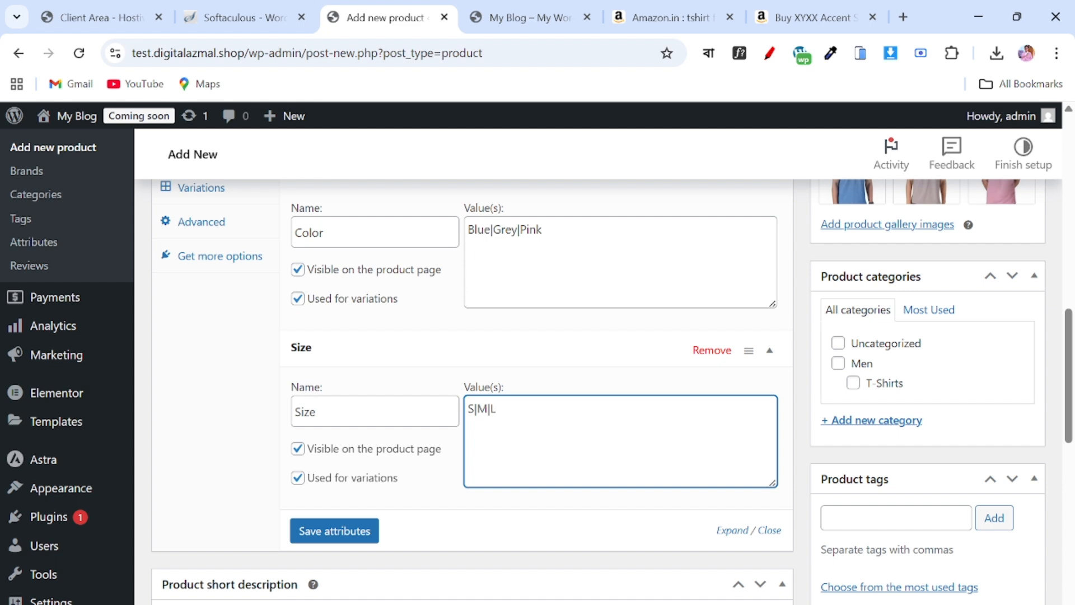
- Save the Color and Size attributes and check them in the attribute list
scroll(571, 385, down, 1)
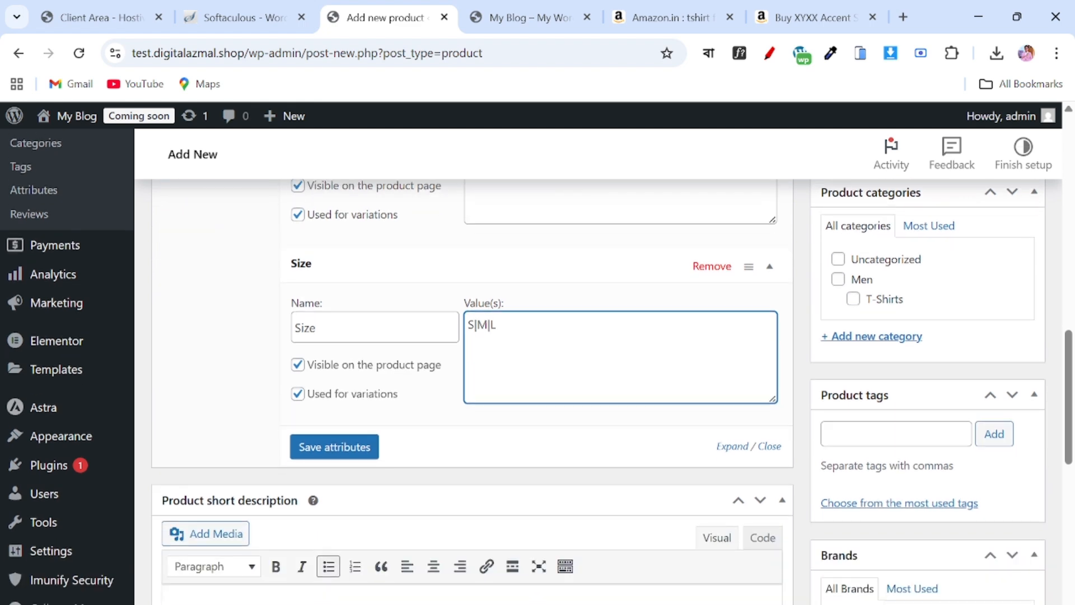
click(345, 452)
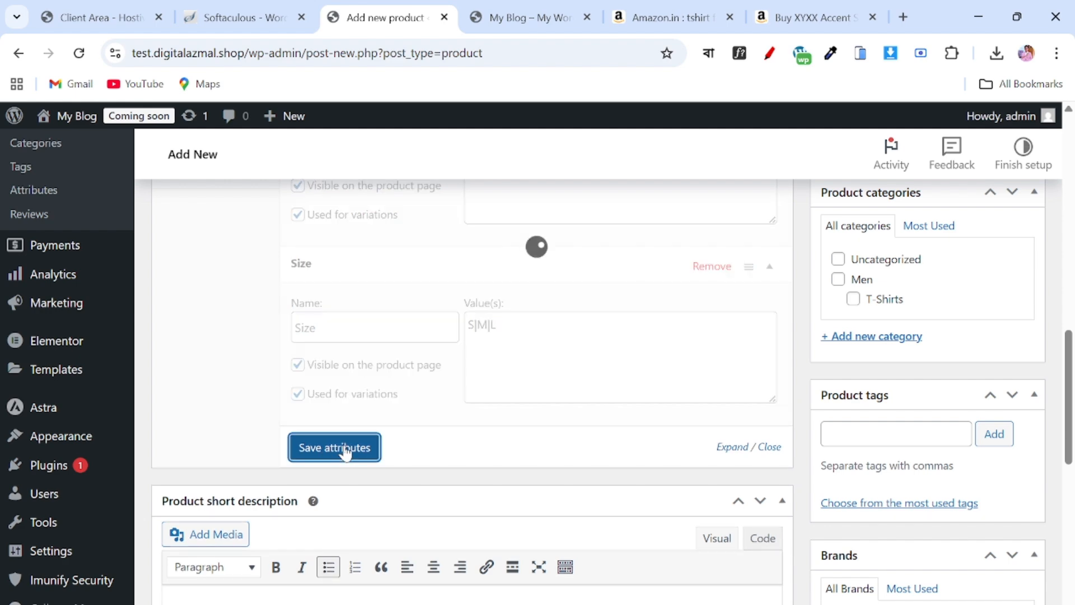
scroll(433, 475, up, 5)
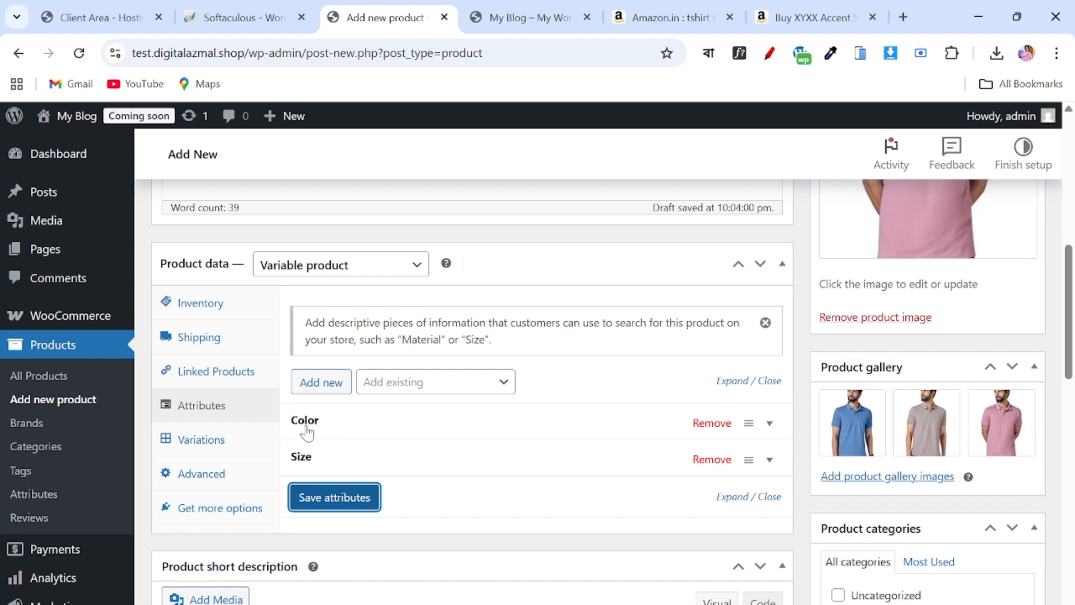
scroll(560, 396, down, 1)
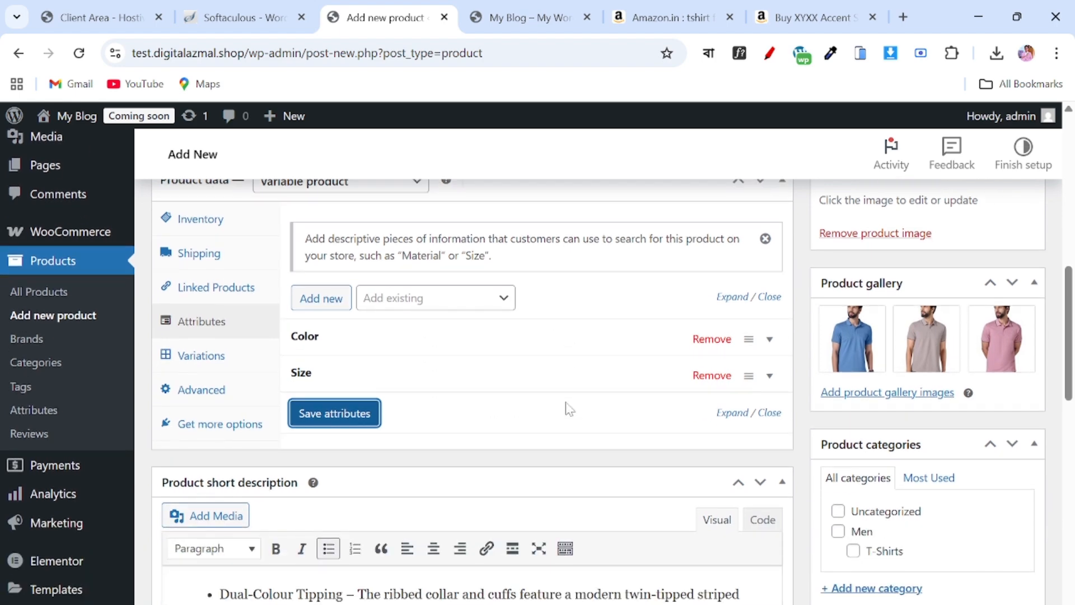
- Generate variations for all Color and Size combinations of the product and review the resulting variation list
click(213, 363)
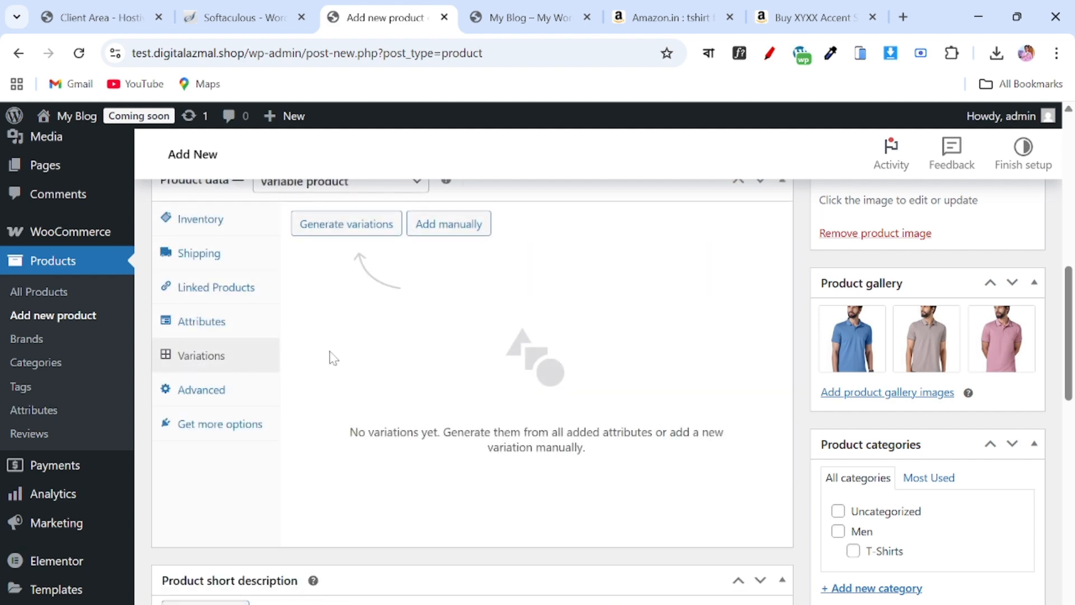
scroll(392, 358, up, 1)
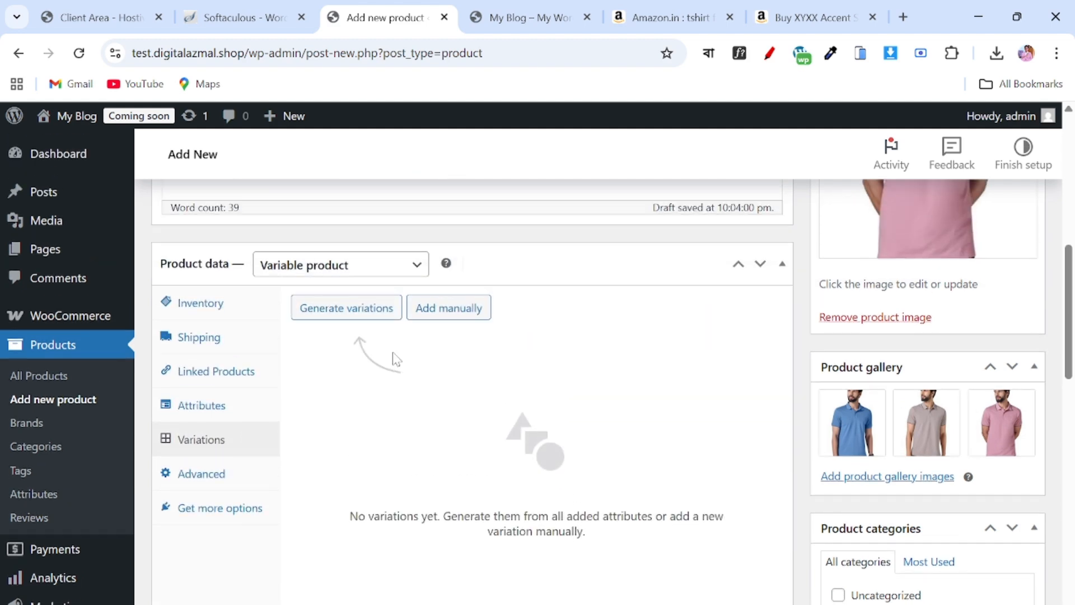
click(348, 313)
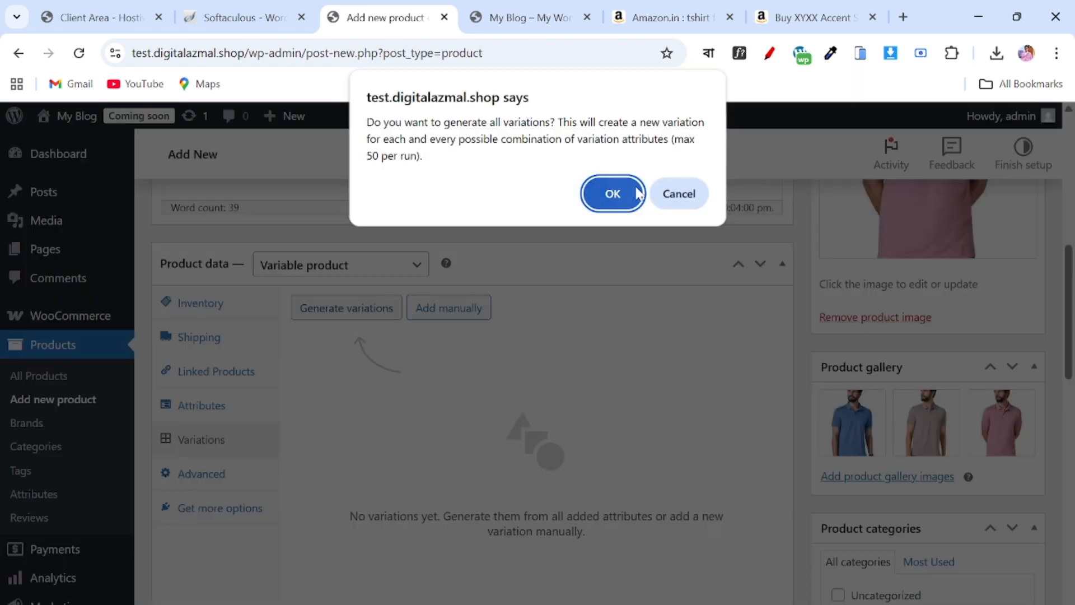
click(616, 192)
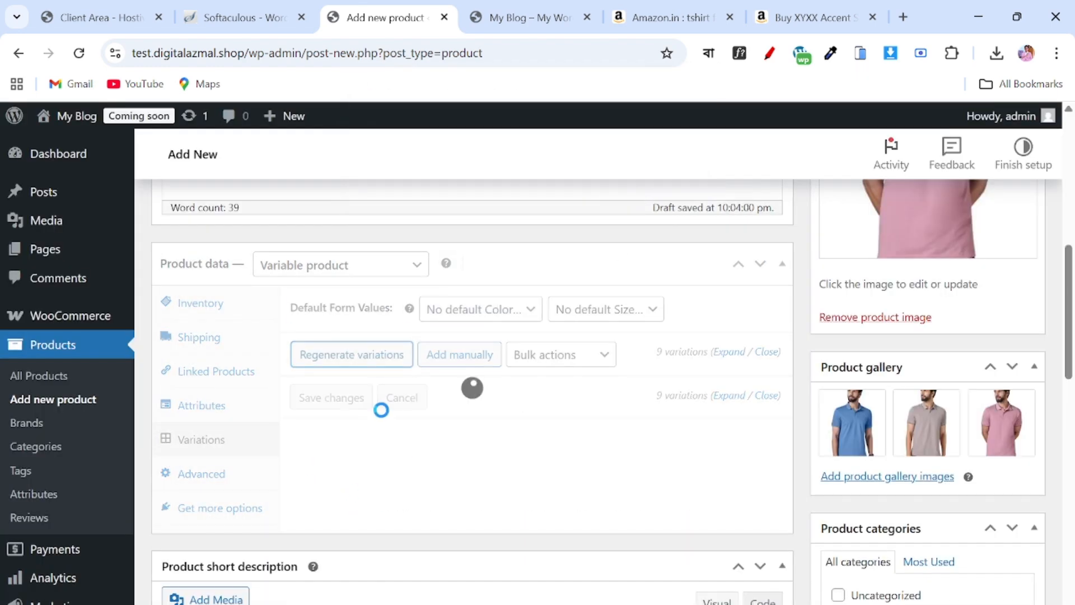
scroll(555, 435, down, 3)
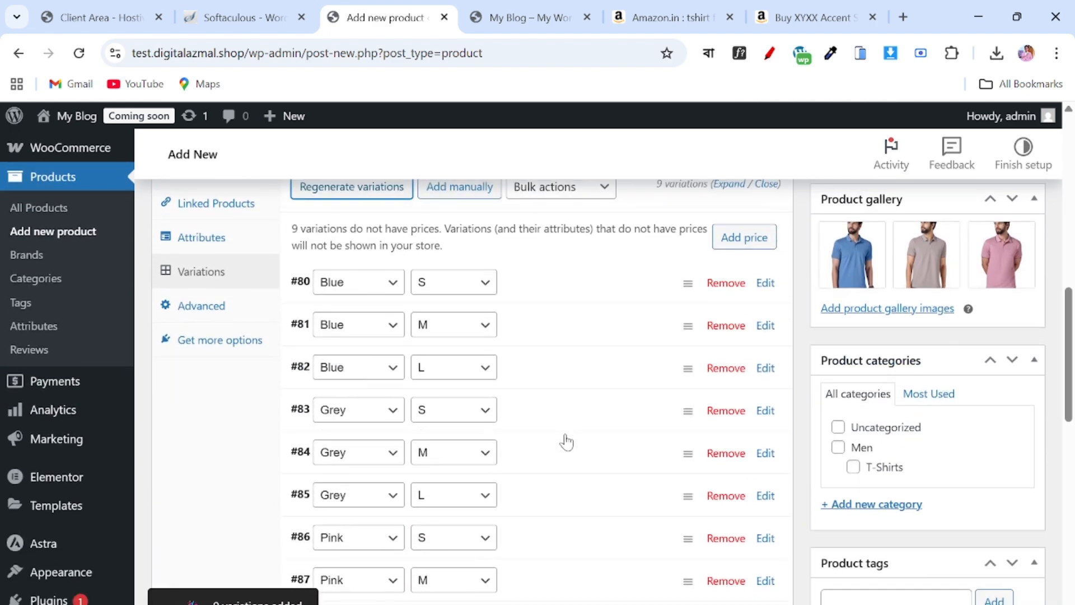
scroll(566, 442, down, 3)
scroll(566, 442, up, 4)
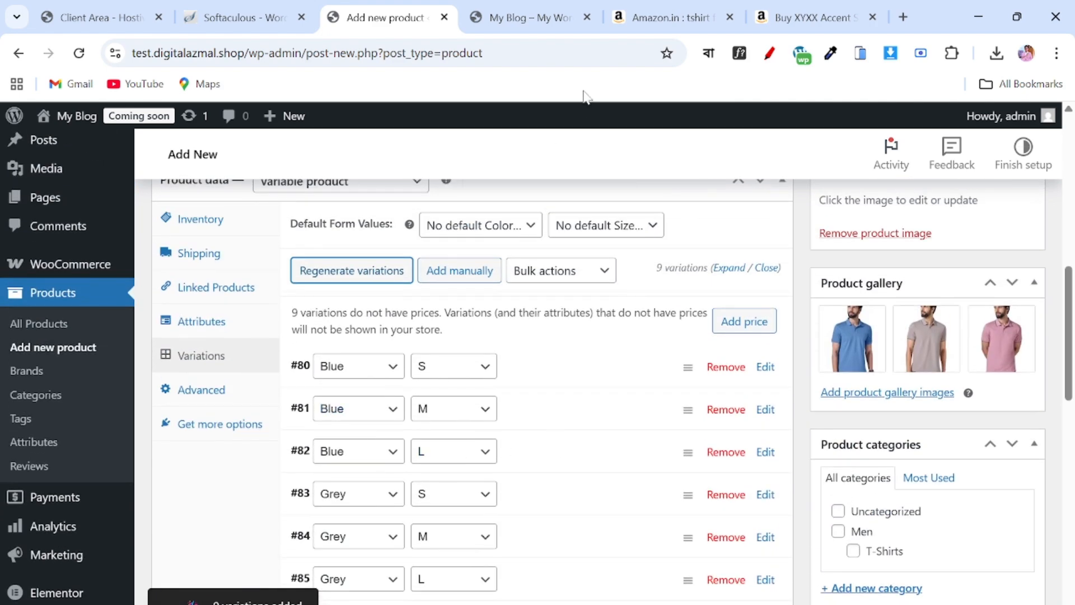
- Compare the colour and size options on the Amazon listing with the generated variations in the WordPress product form
click(825, 3)
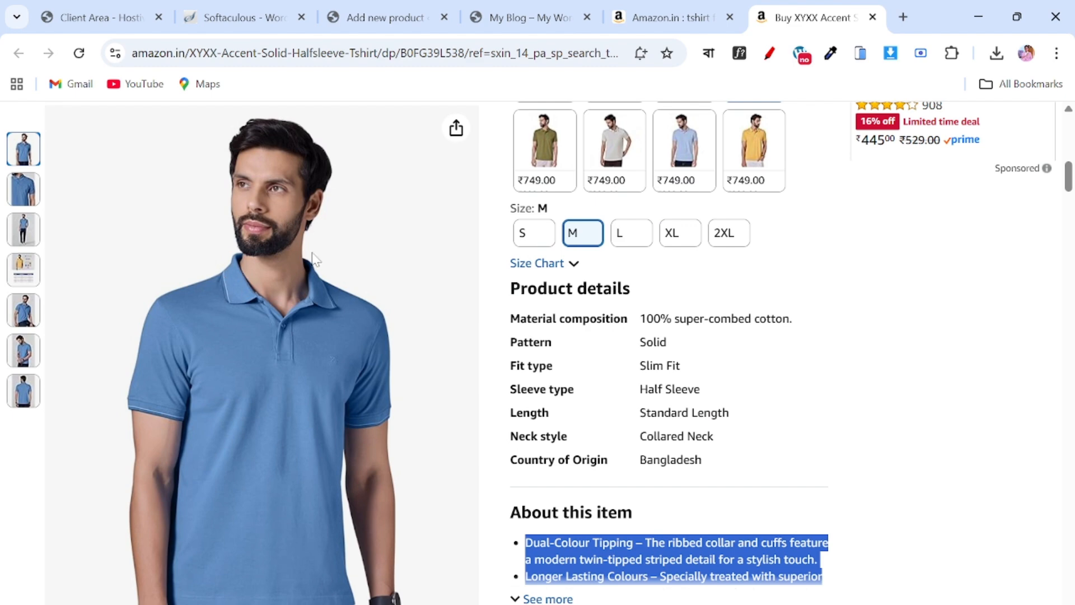
scroll(576, 232, up, 1)
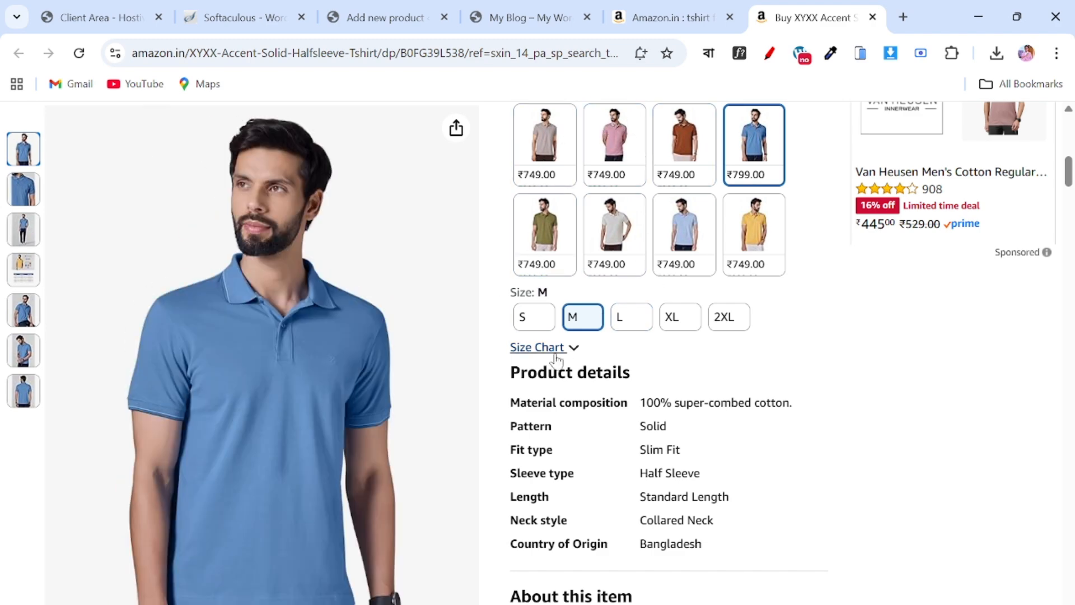
click(520, 17)
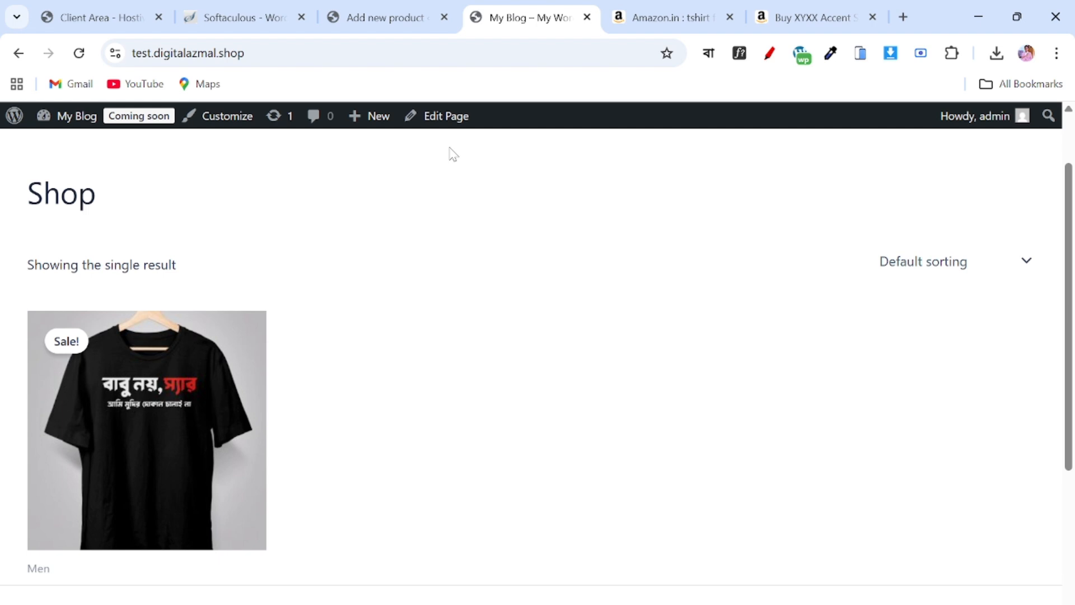
click(397, 15)
scroll(439, 355, down, 2)
scroll(450, 374, up, 2)
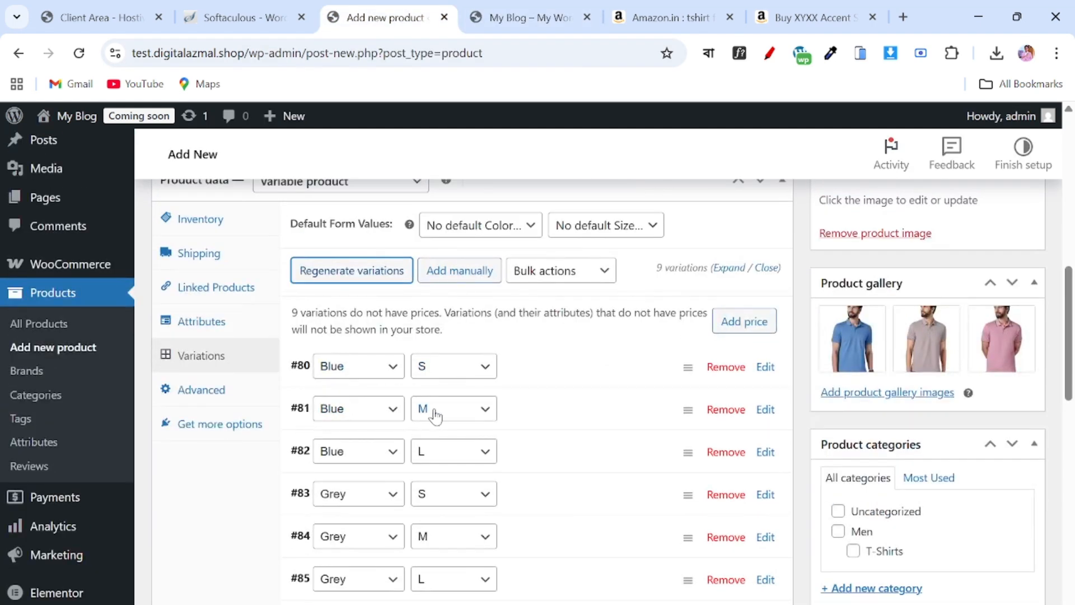
scroll(352, 430, down, 1)
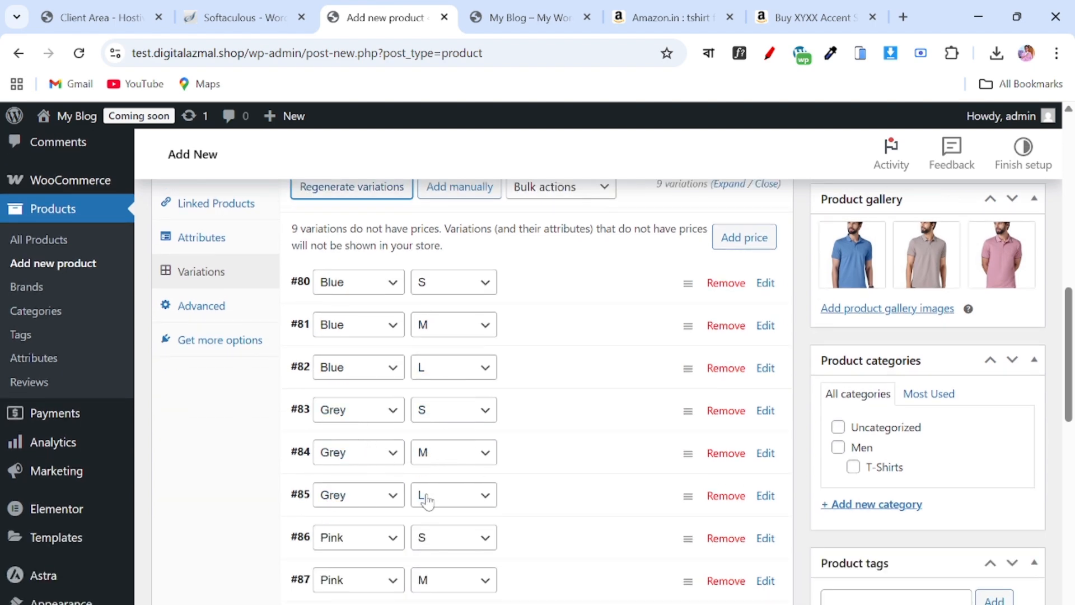
scroll(426, 500, down, 2)
scroll(354, 458, up, 2)
scroll(560, 568, up, 1)
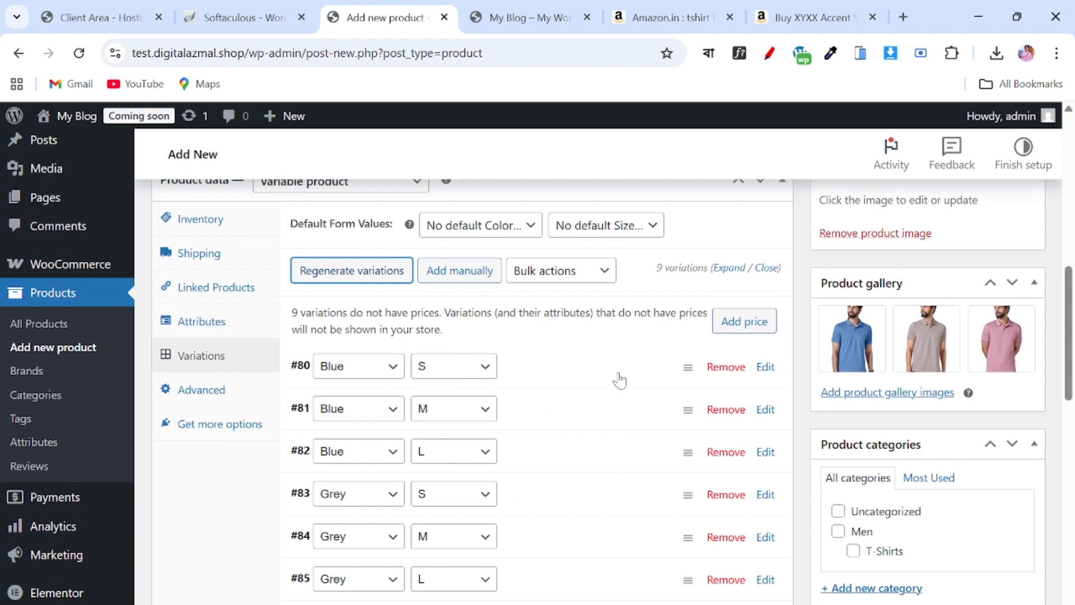
- Open the Blue, S variation for editing and view the Blush Pink option on the Amazon listing for comparison
click(766, 367)
scroll(677, 413, down, 1)
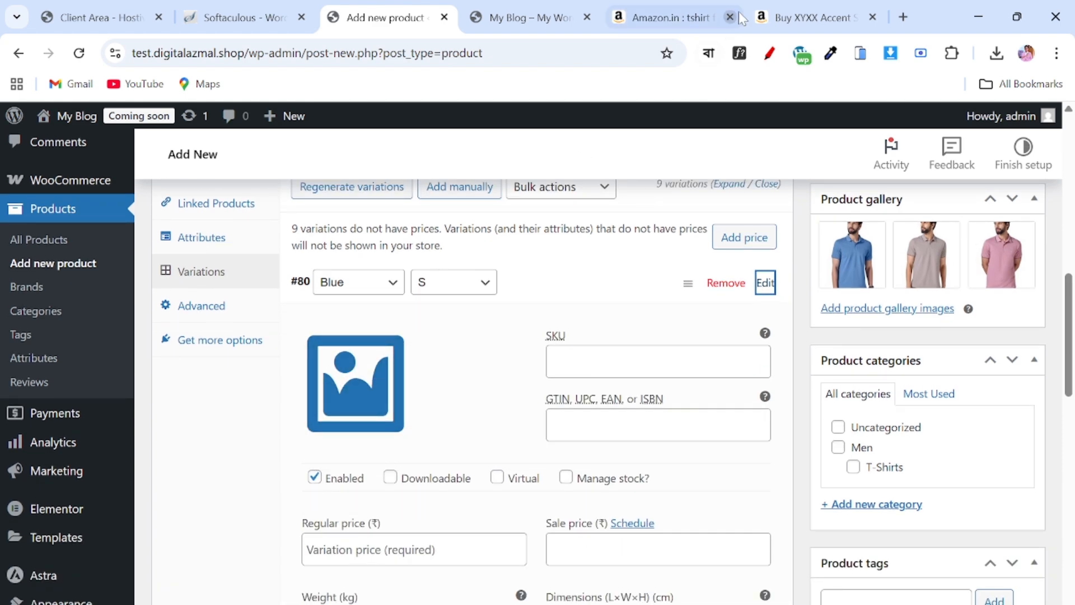
click(798, 10)
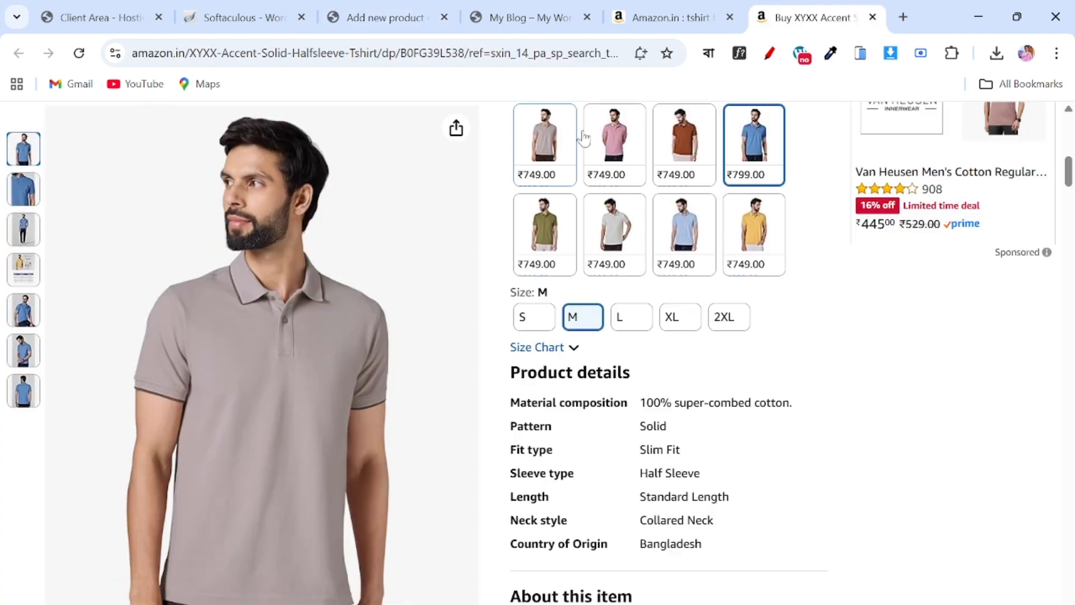
scroll(750, 168, up, 1)
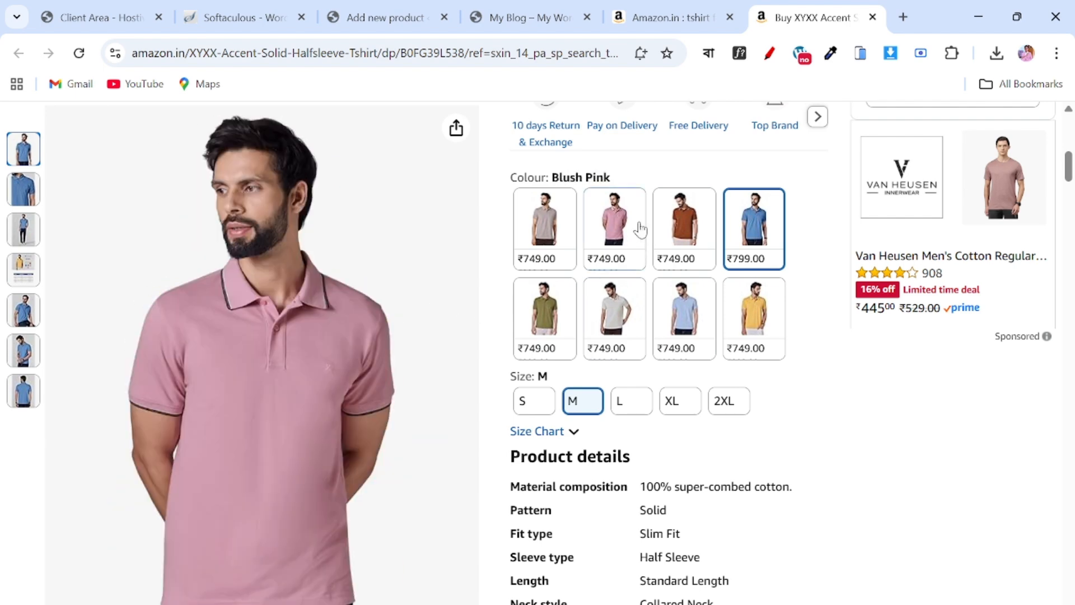
click(614, 218)
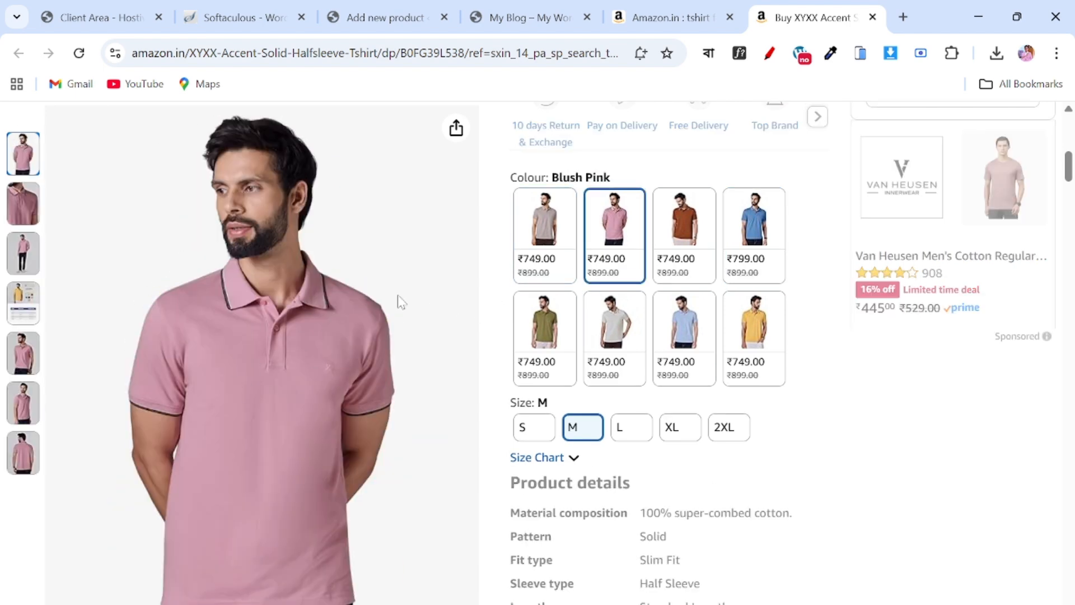
click(374, 21)
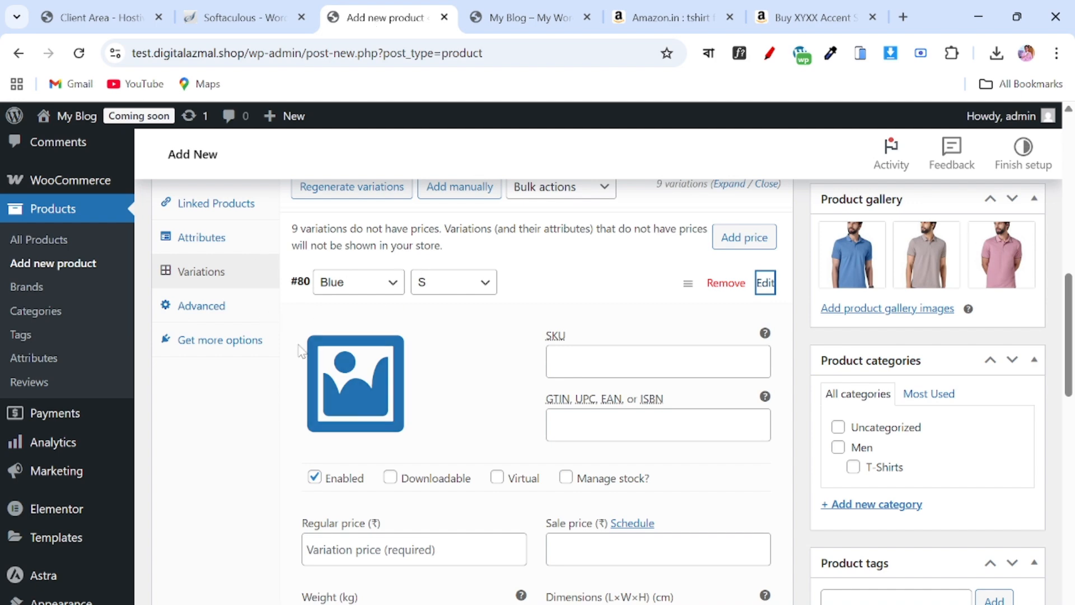
- Set the blue polo photo from the media library as the image of the Blue, S variation
click(353, 417)
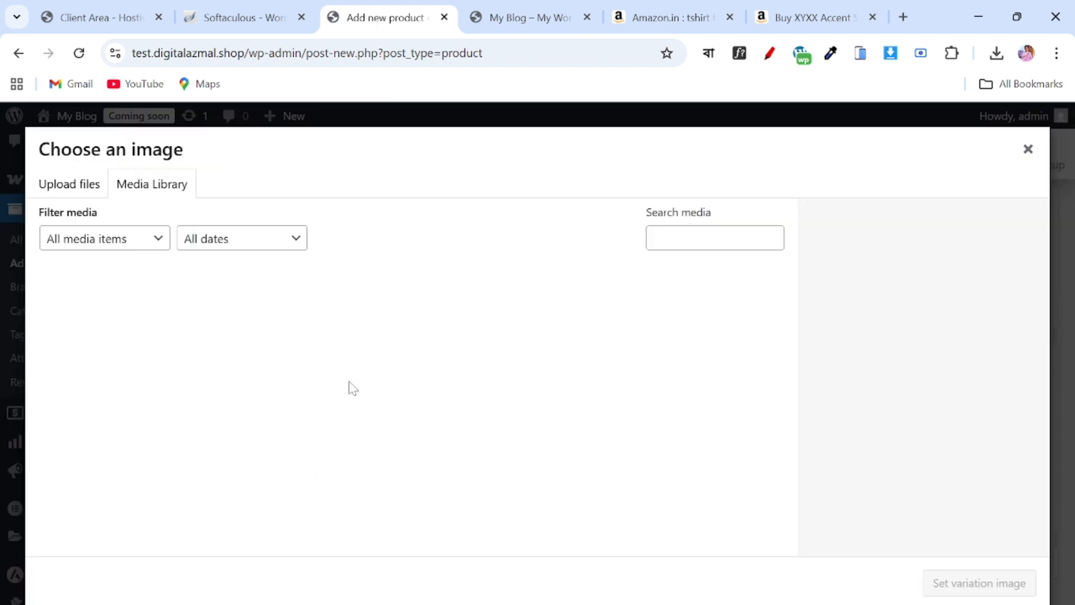
click(326, 339)
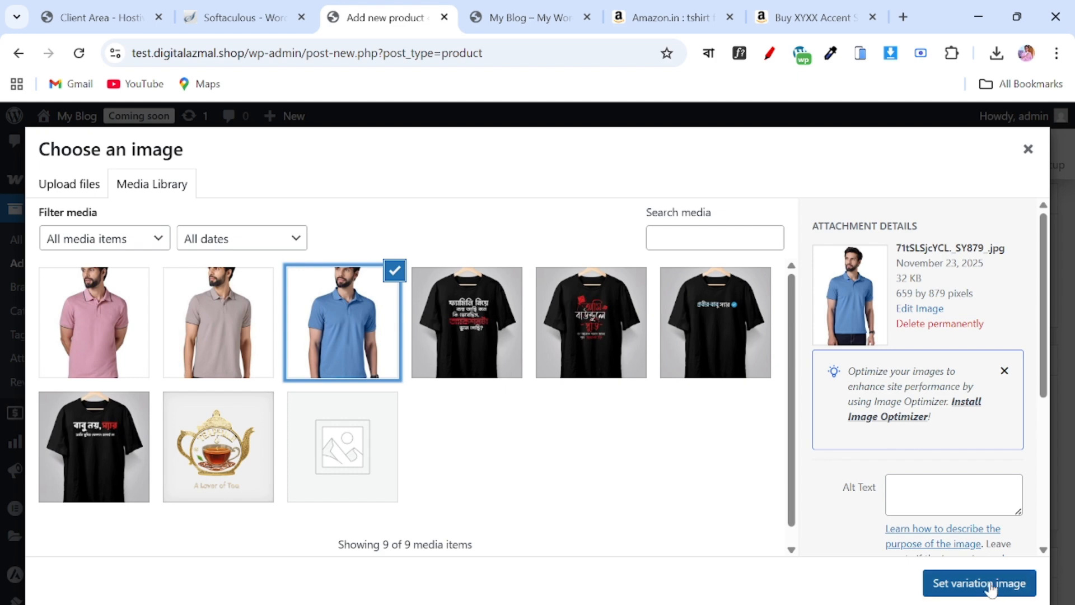
click(992, 584)
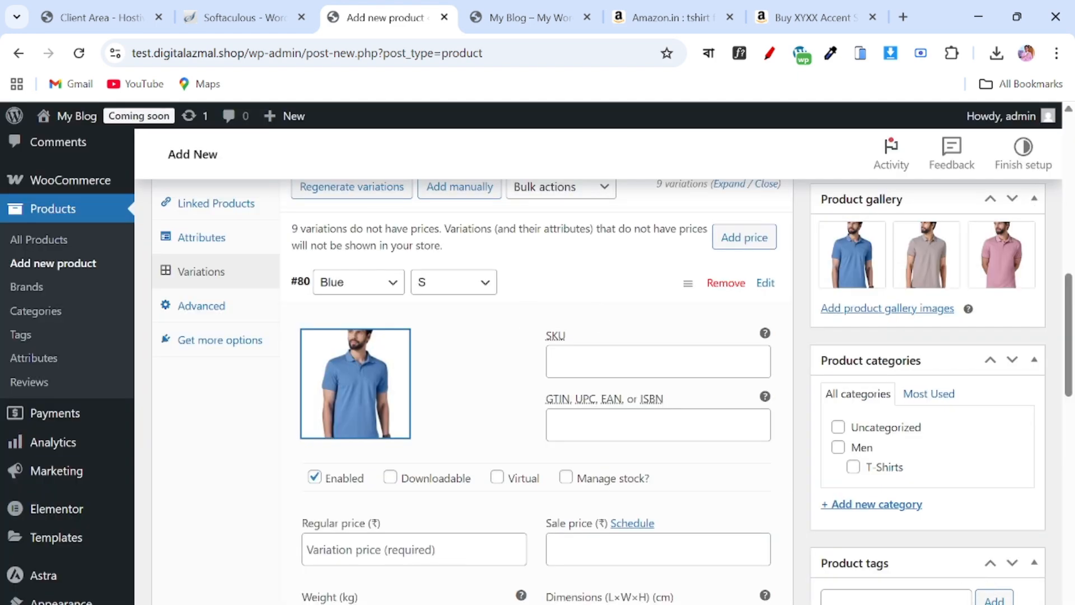
- Look over the Blue, S variation's SKU, GTIN and price fields, and check the colour prices on the Amazon listing
click(627, 362)
click(628, 425)
scroll(493, 420, down, 4)
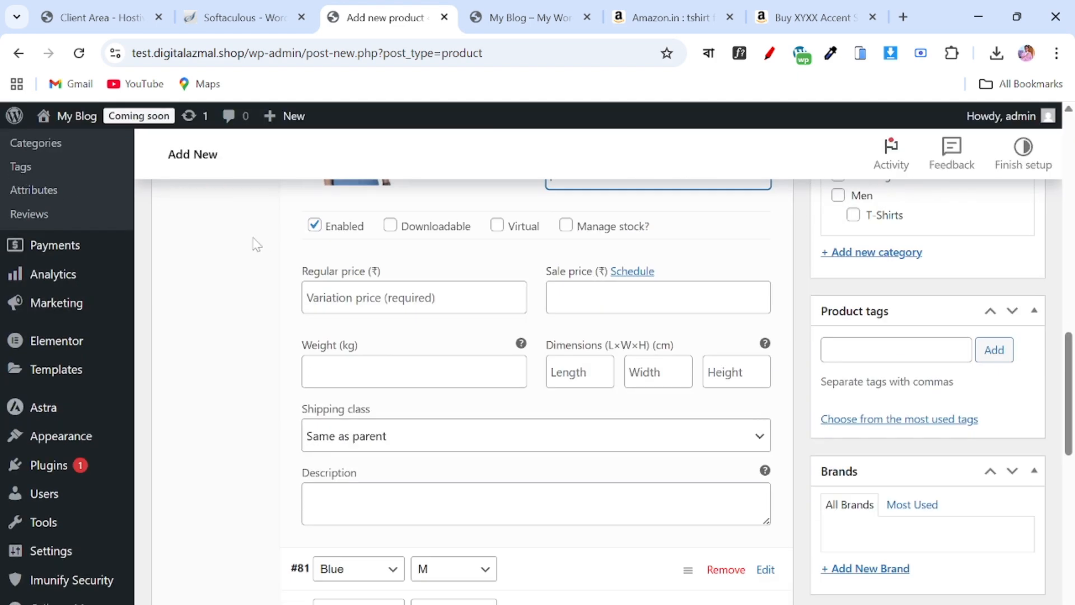
scroll(501, 424, up, 6)
scroll(509, 429, down, 4)
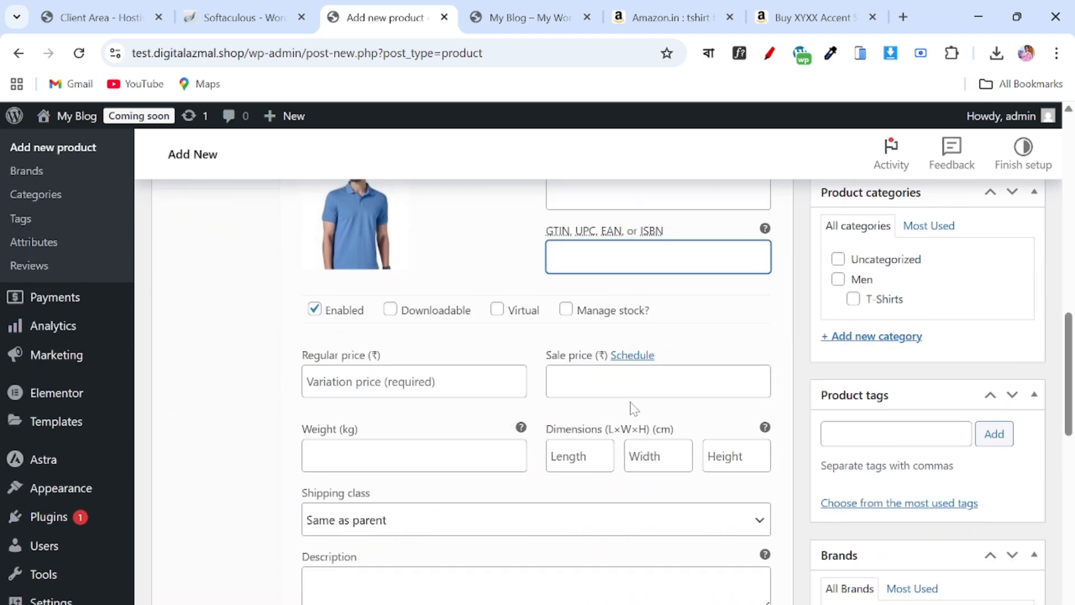
click(632, 381)
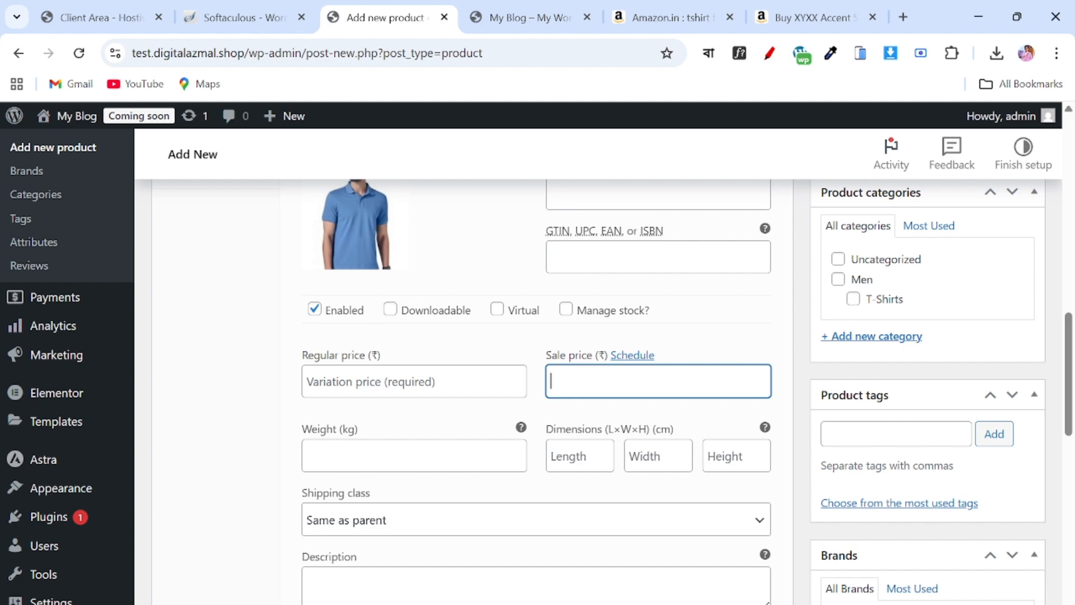
scroll(744, 440, up, 3)
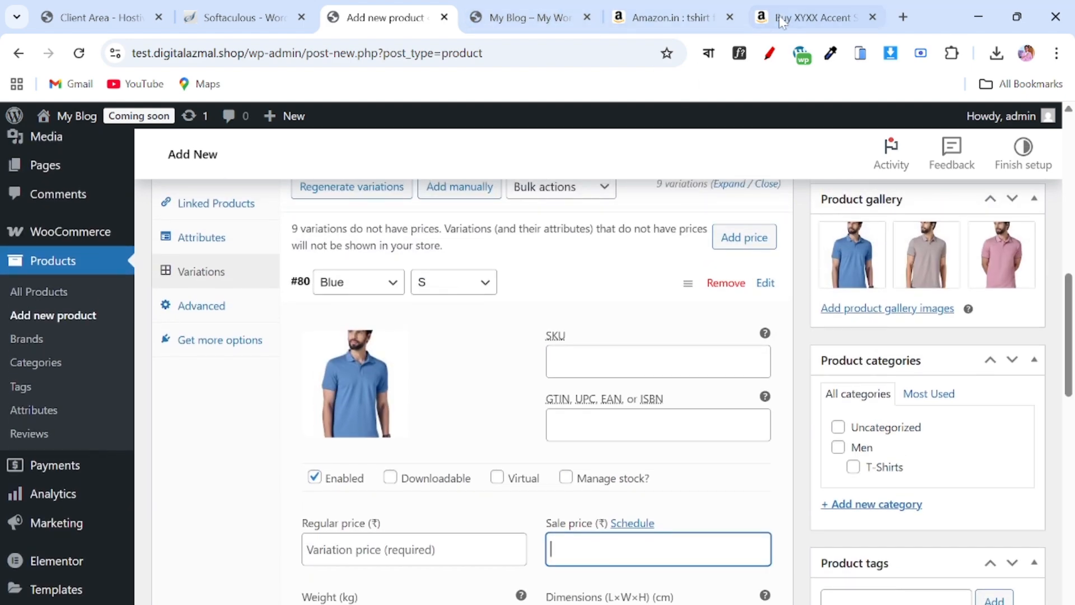
click(801, 7)
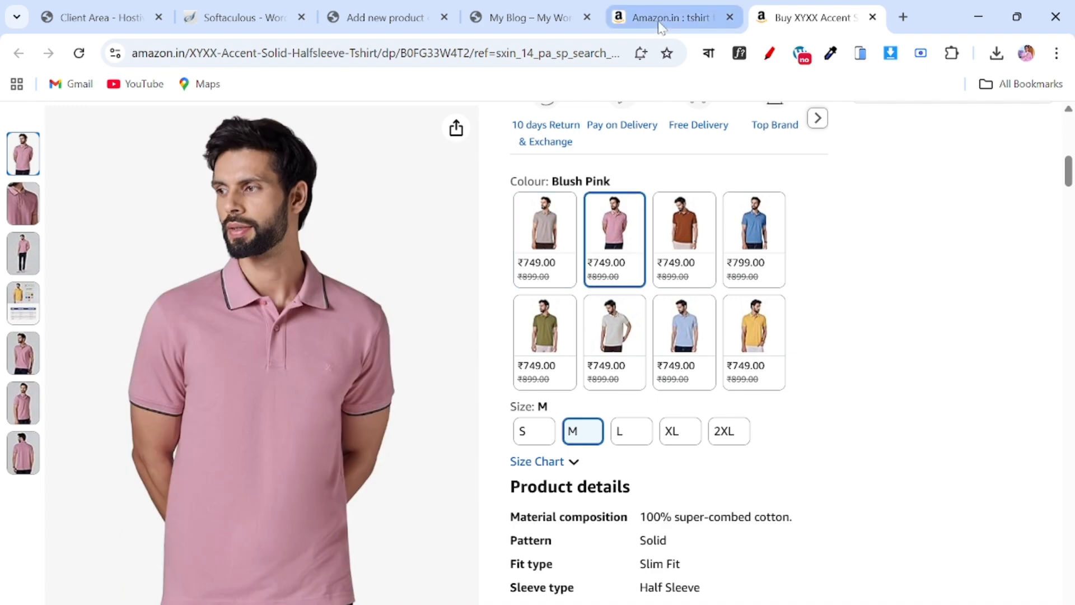
click(414, 17)
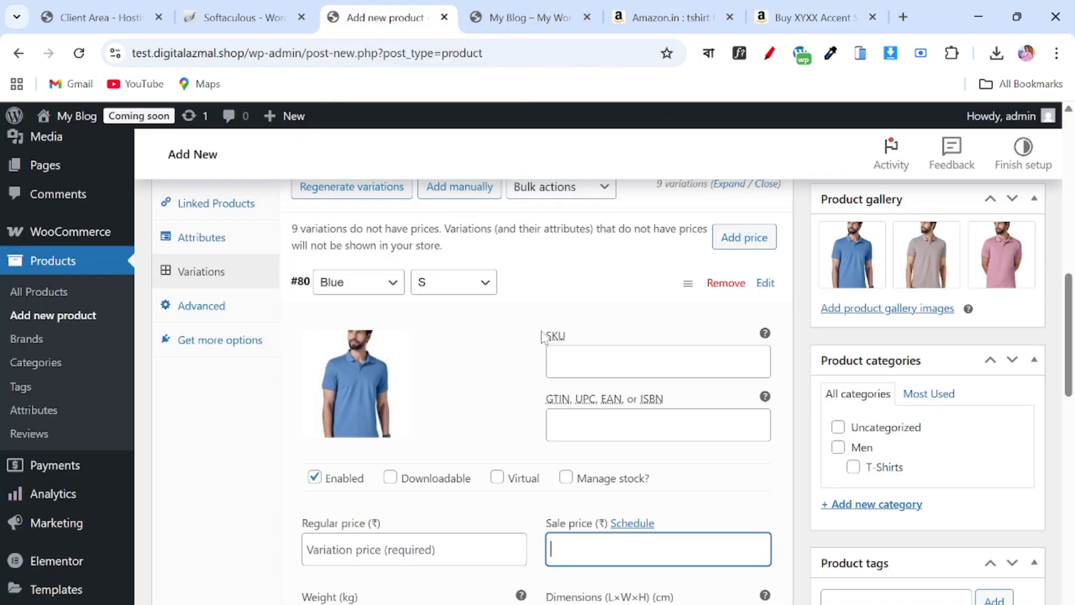
- Set the Blue, S variation's regular price to 899 and its sale price to 749
scroll(560, 443, down, 2)
click(409, 465)
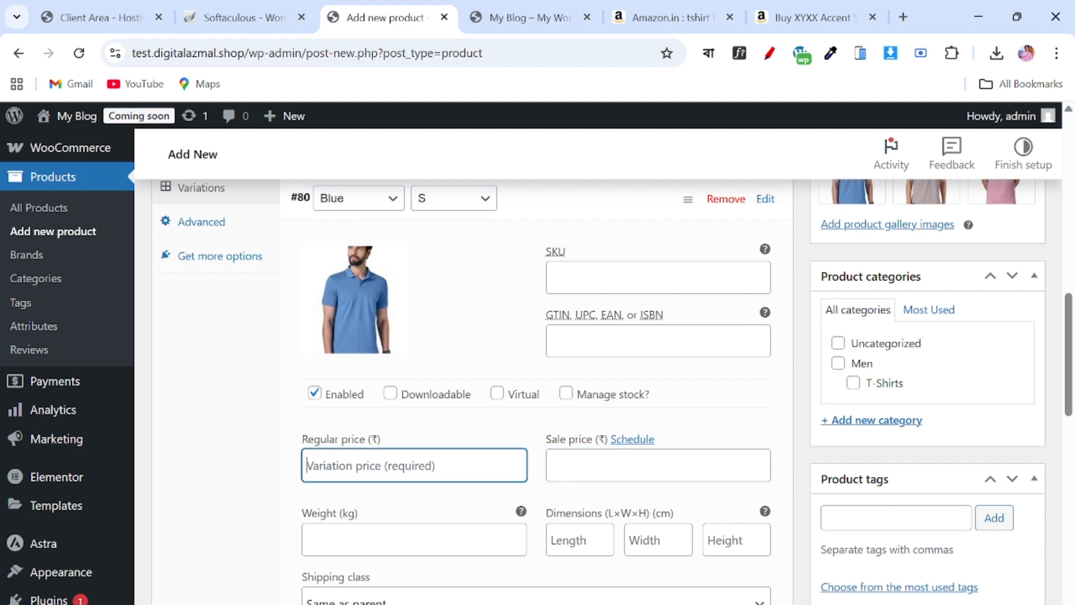
text(899)
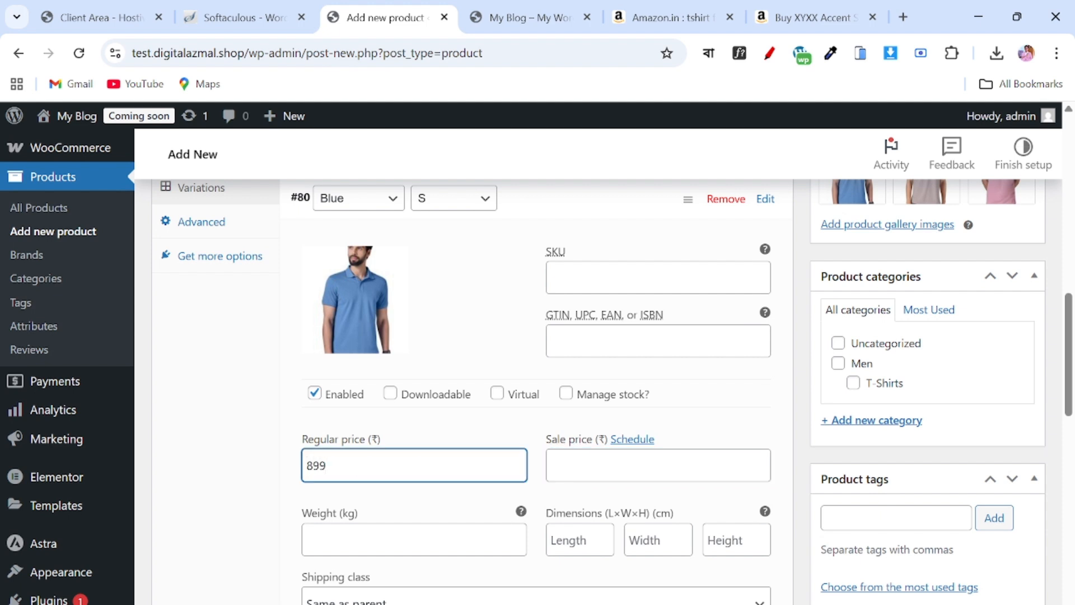
click(658, 465)
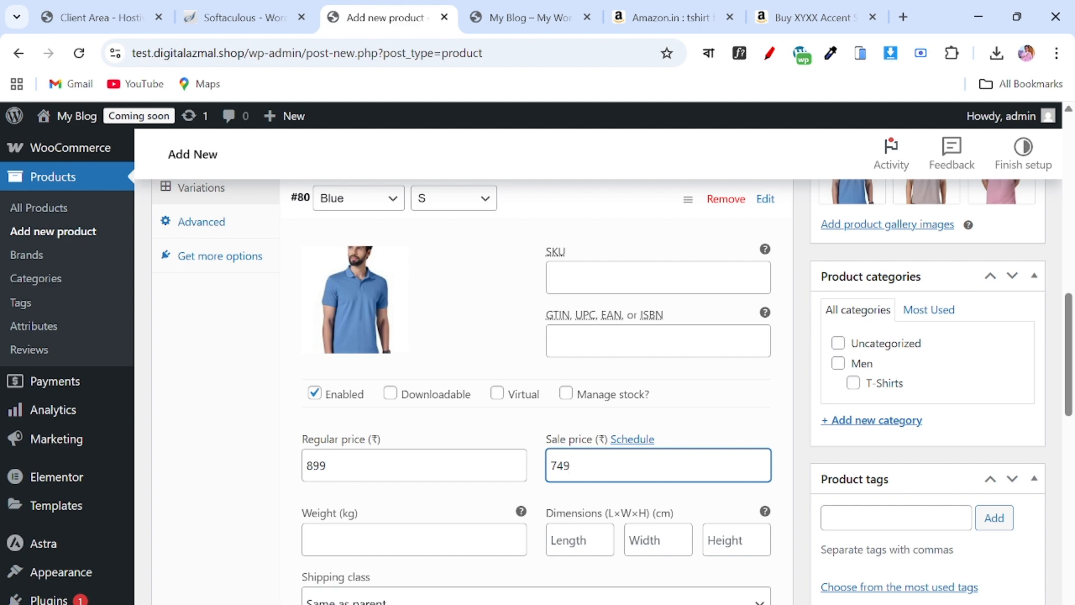
scroll(411, 434, down, 3)
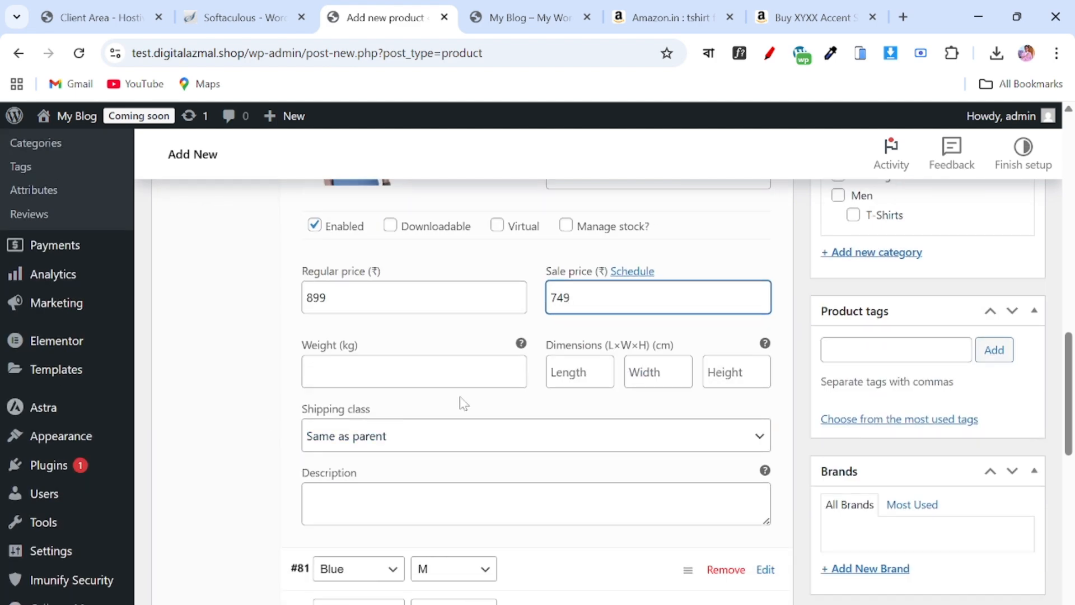
scroll(459, 406, up, 2)
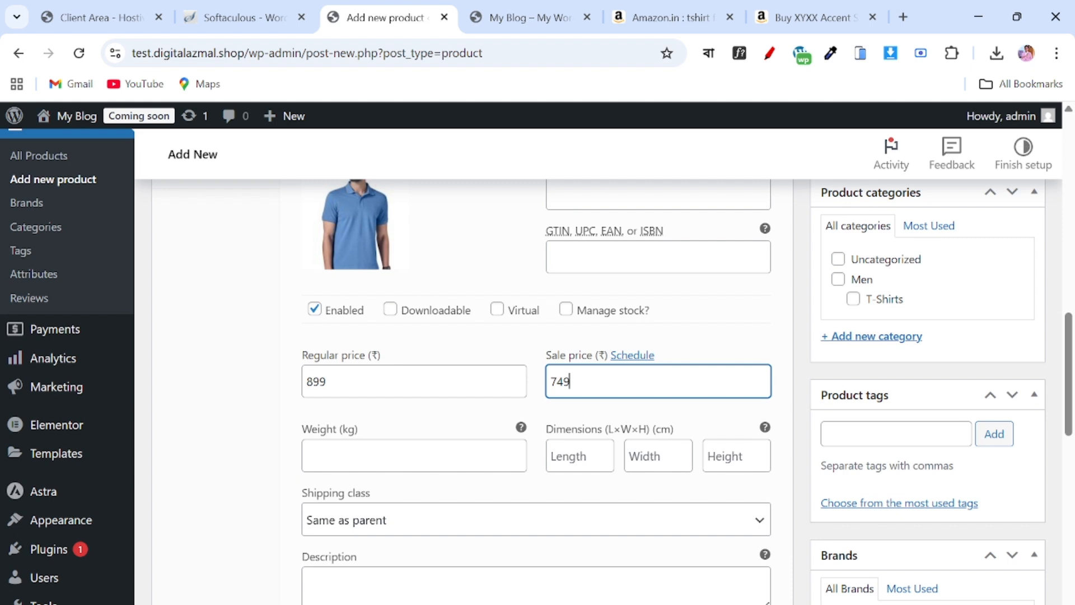
- Open the Blue, M variation for editing and assign it the blue polo photo from the media library
scroll(559, 504, down, 6)
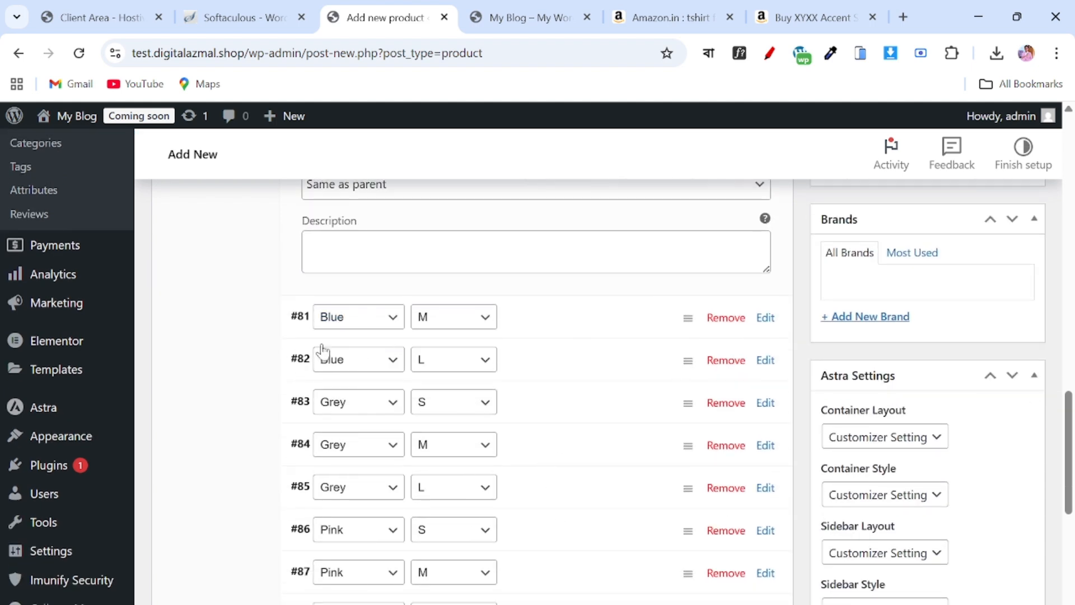
click(765, 317)
click(343, 404)
click(343, 353)
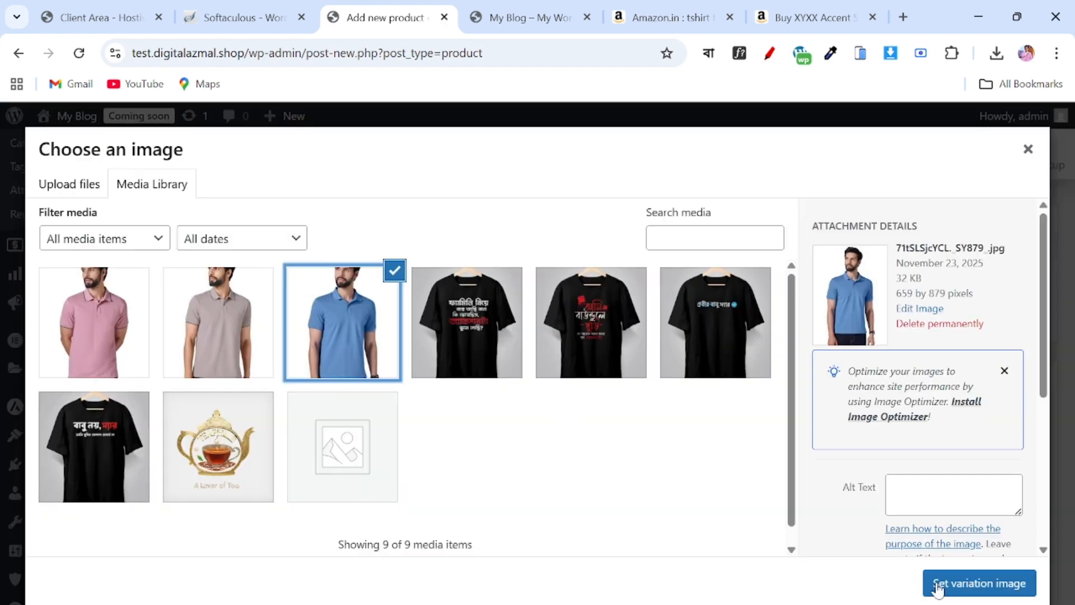
click(943, 583)
- Set the Blue, M variation's regular price to 899 and fill in its sale price
scroll(612, 379, down, 5)
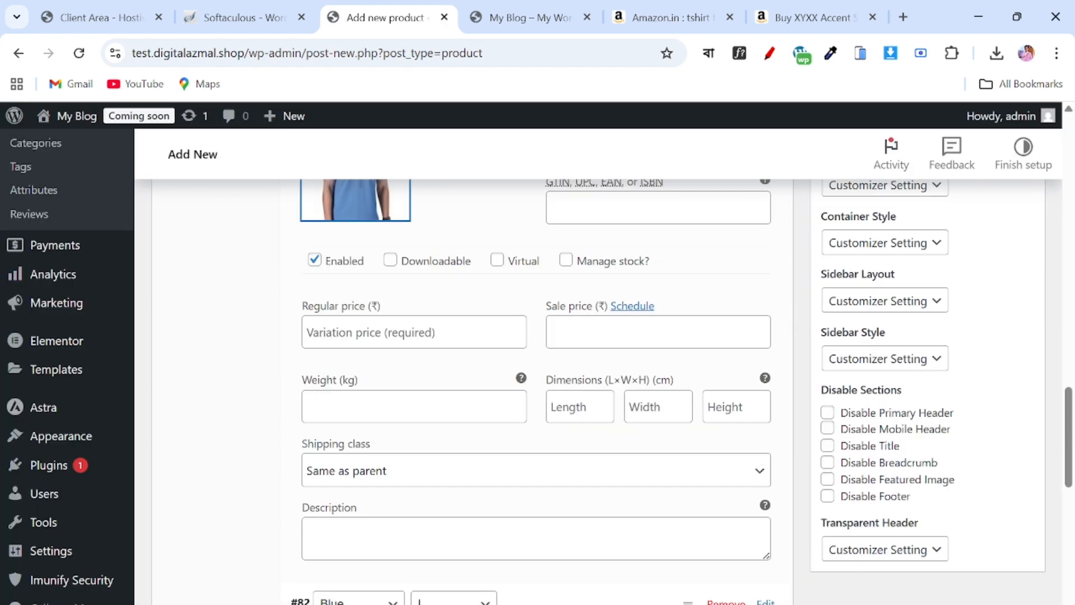
click(413, 332)
text(899)
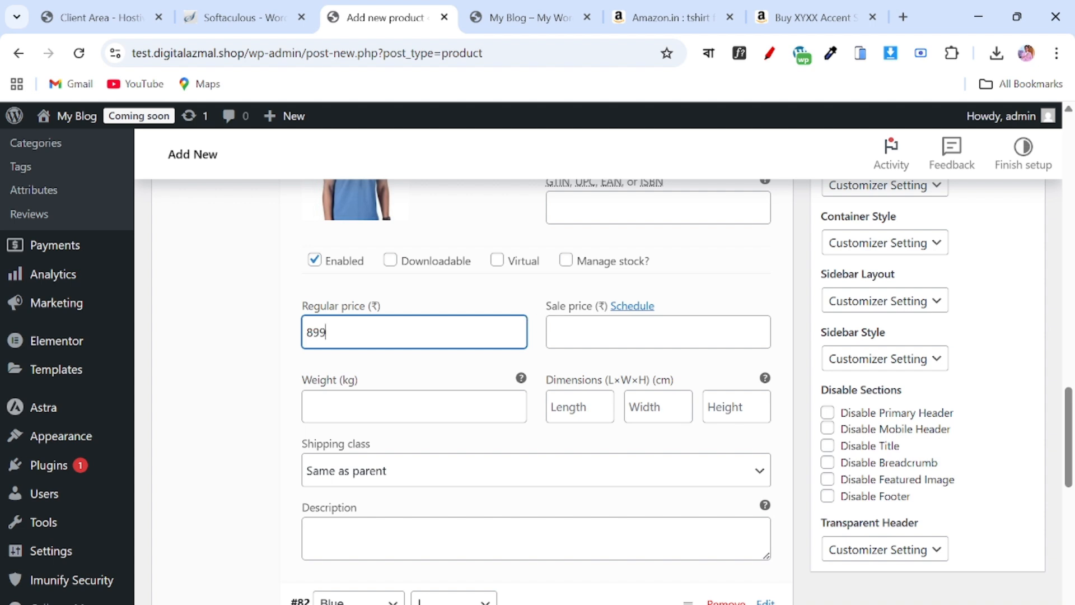
click(658, 332)
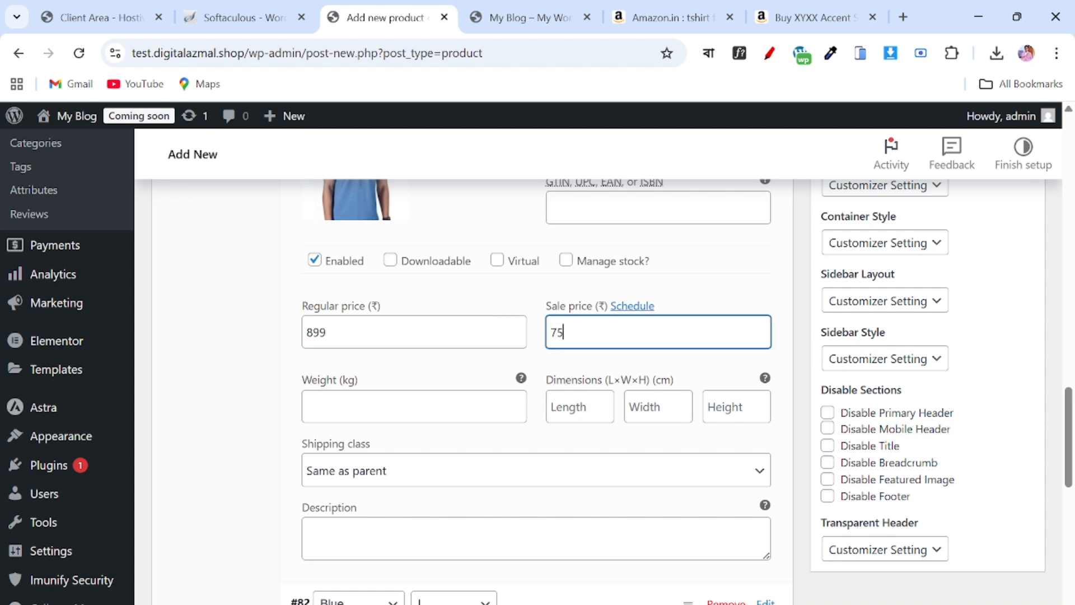
- Open the Blue, L variation for editing and assign it the blue polo photo from the media library
scroll(576, 380, down, 5)
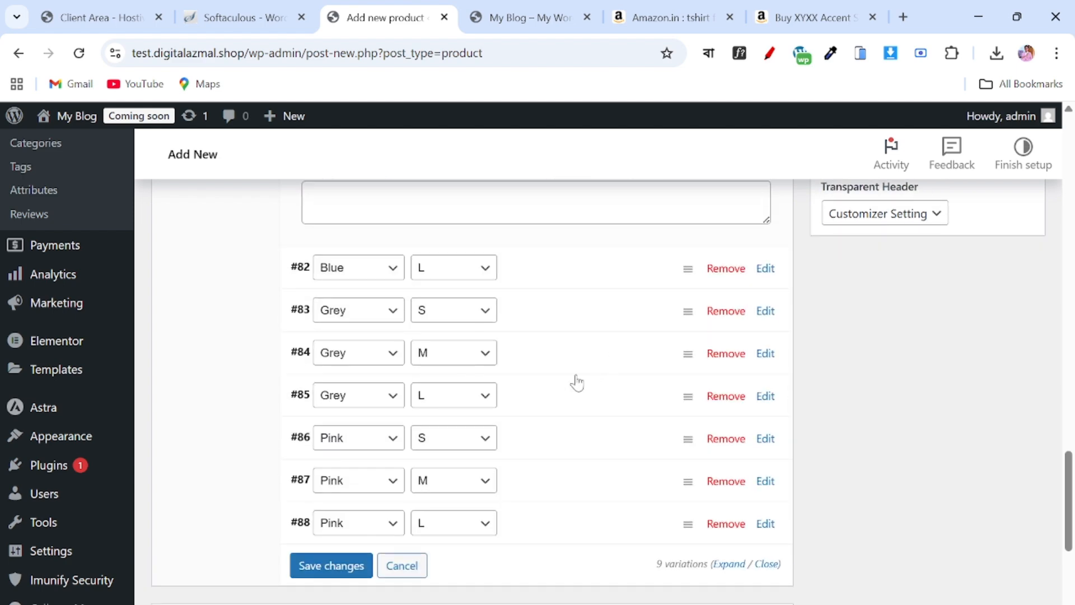
click(765, 269)
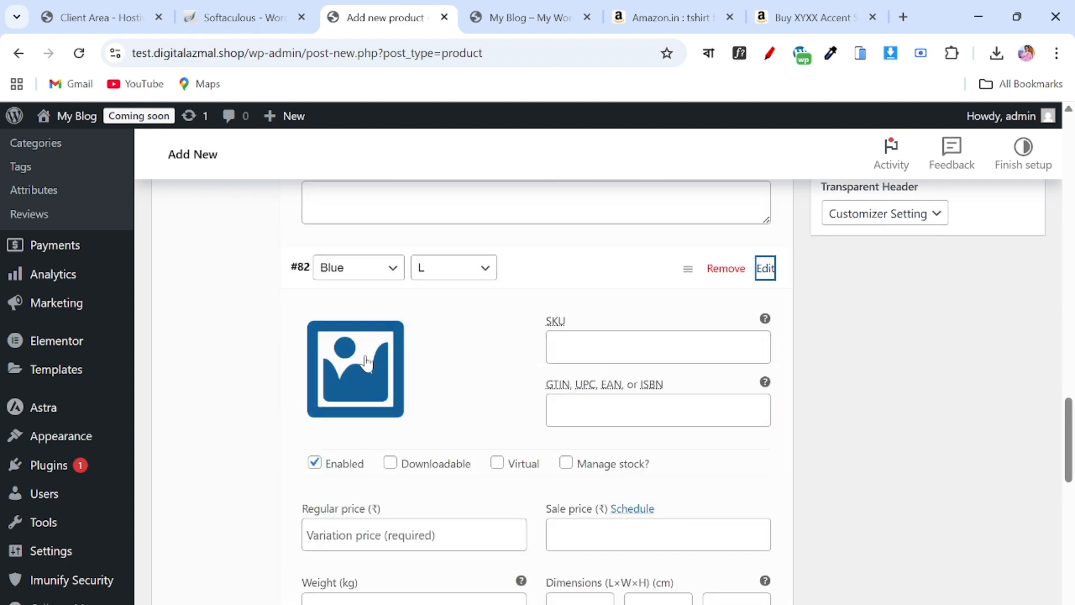
click(355, 366)
click(350, 338)
click(980, 583)
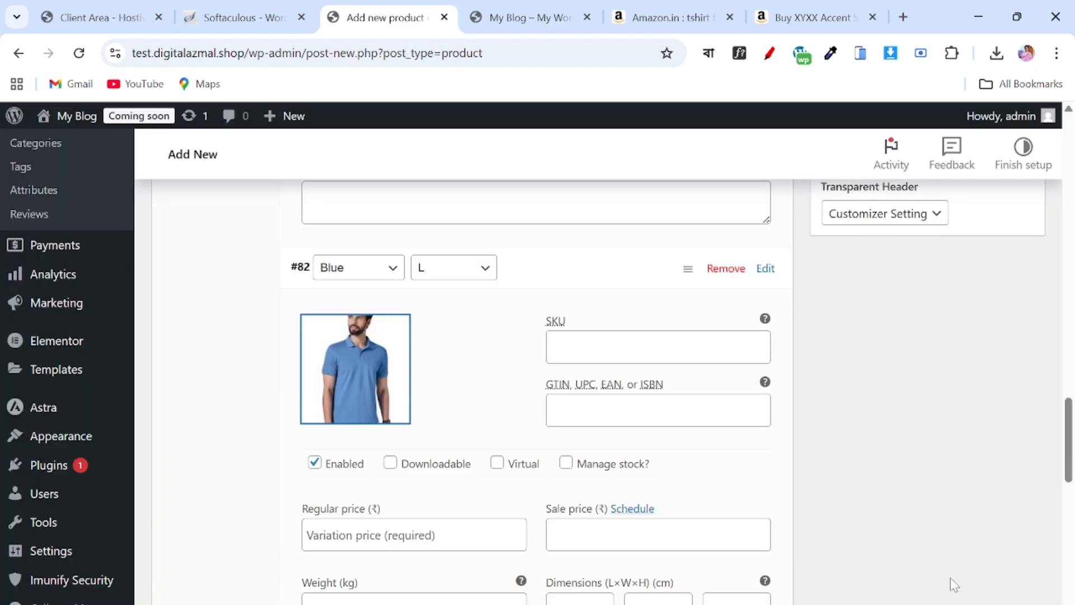
- Set the Blue, L variation's regular price to 950 and fill in its sale price
scroll(950, 581, down, 3)
click(414, 367)
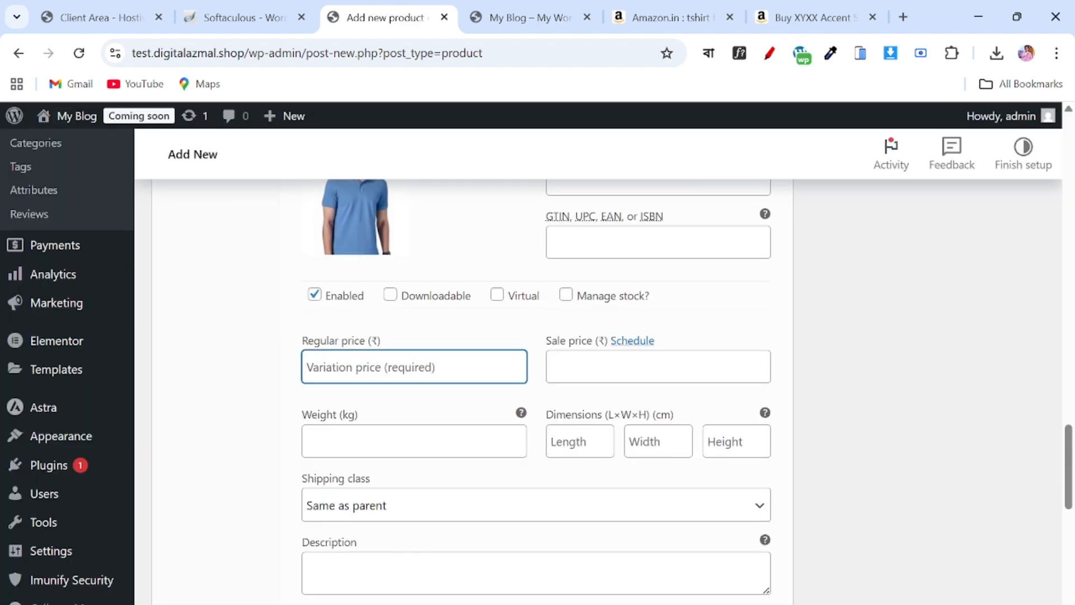
text(950)
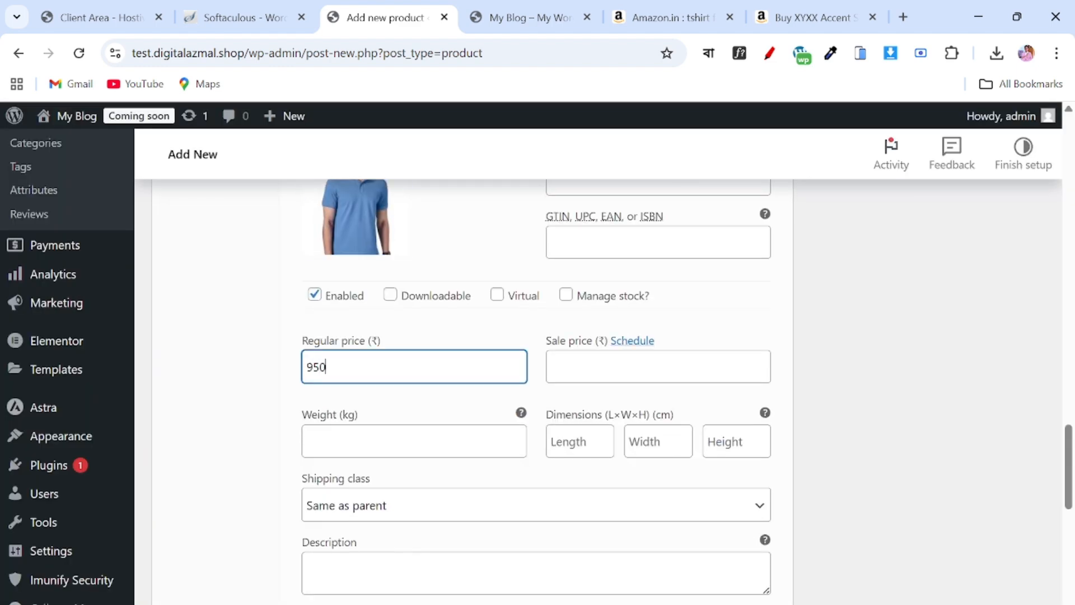
click(559, 366)
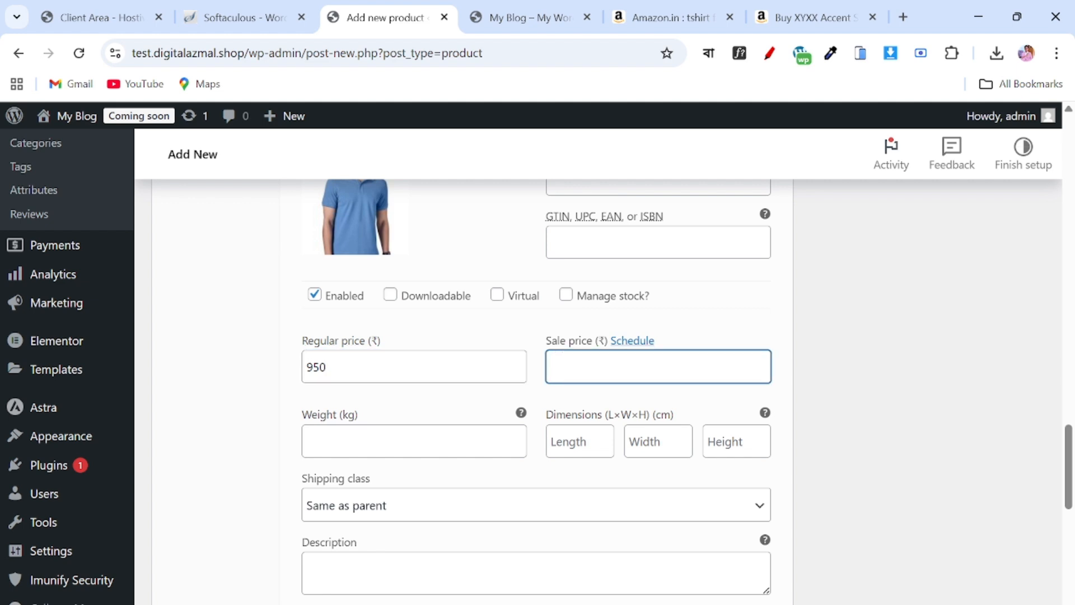
- Open the Grey, S variation for editing and assign it the grey polo photo from the media library
scroll(557, 415, down, 5)
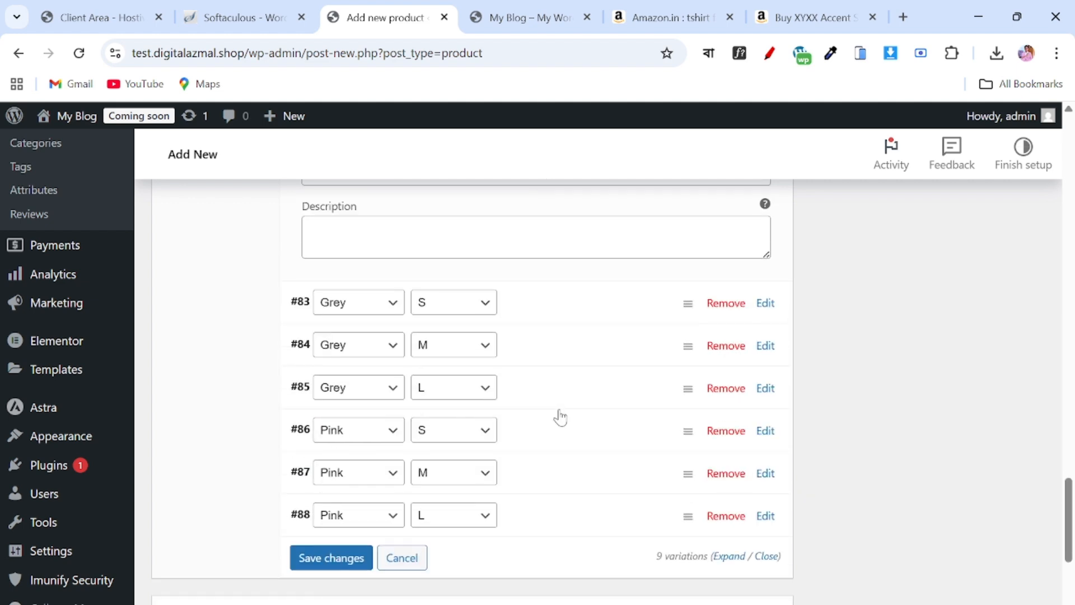
click(763, 302)
click(350, 409)
click(217, 316)
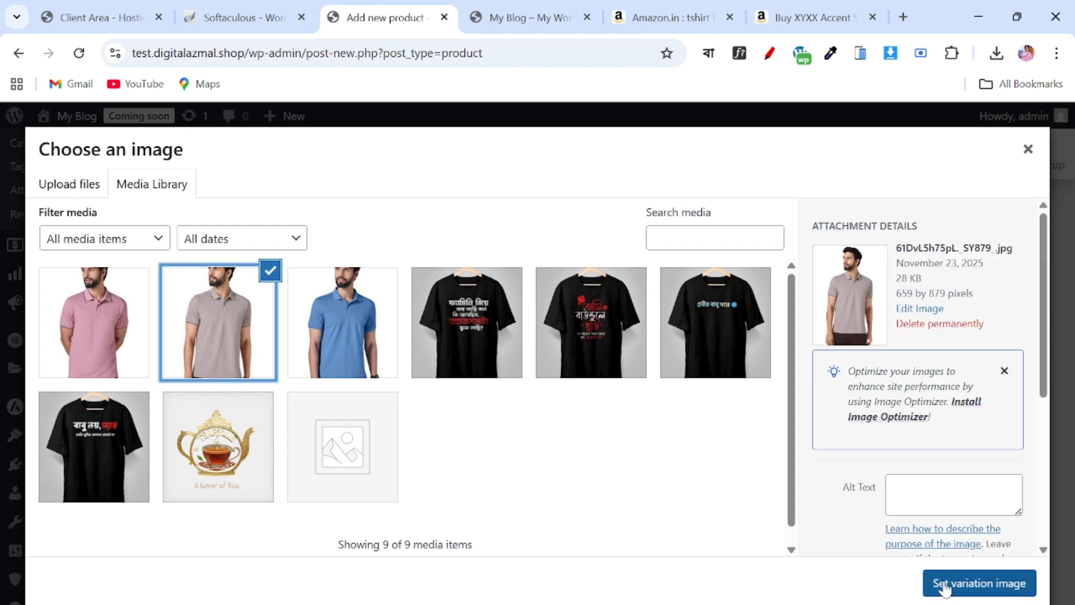
click(944, 588)
- Set the Grey, S variation's regular price to 750 and fill in its sale price
scroll(510, 504, down, 3)
click(493, 401)
text(750)
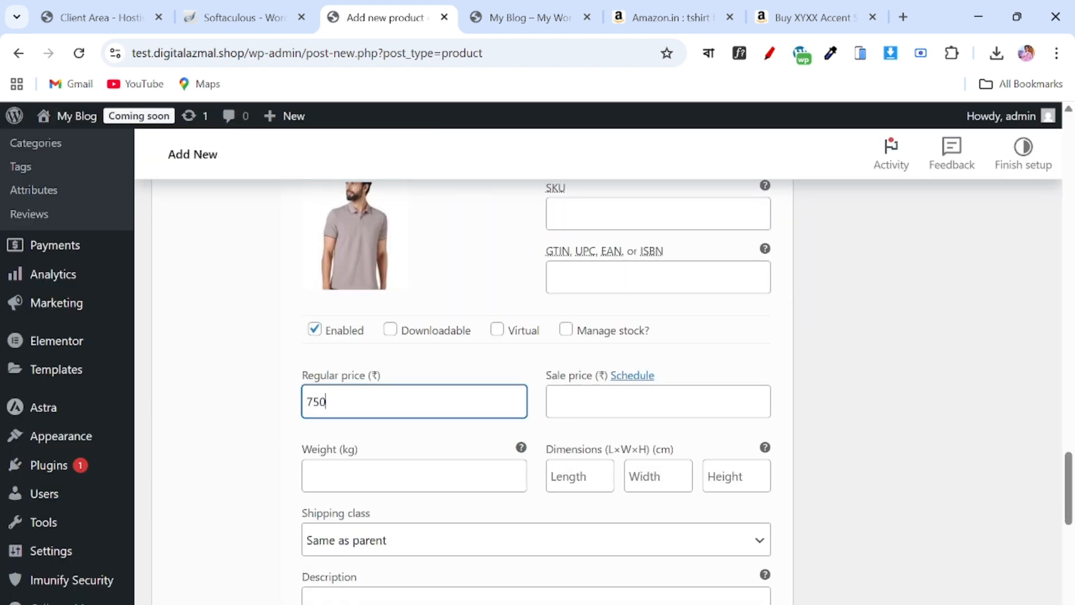
key(Tab)
text(75)
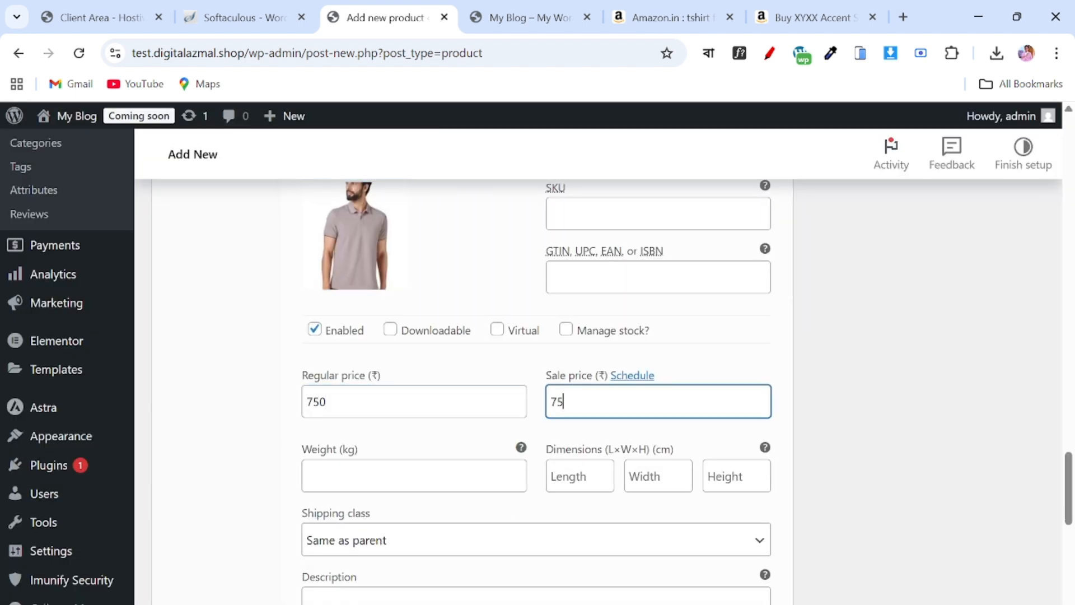
text(0)
key(BackSpace)
- Open the Grey, M variation for editing and assign it the grey polo photo from the media library
scroll(511, 360, down, 5)
click(766, 339)
click(356, 437)
click(264, 341)
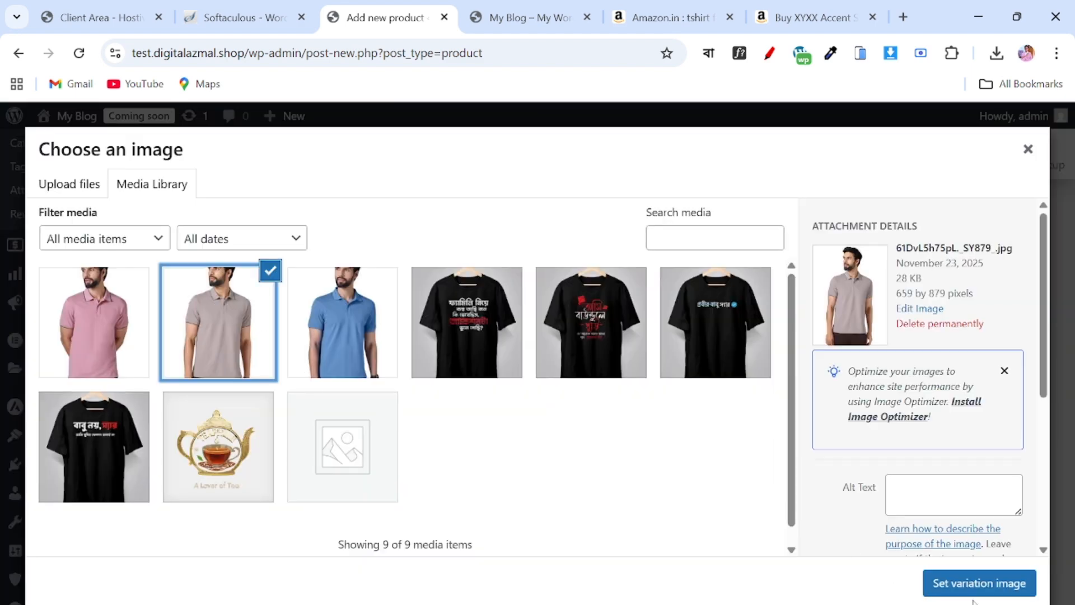
click(973, 588)
- Set the Grey, M variation's regular price to 860 and its sale price to 749
scroll(627, 403, up, 2)
click(396, 413)
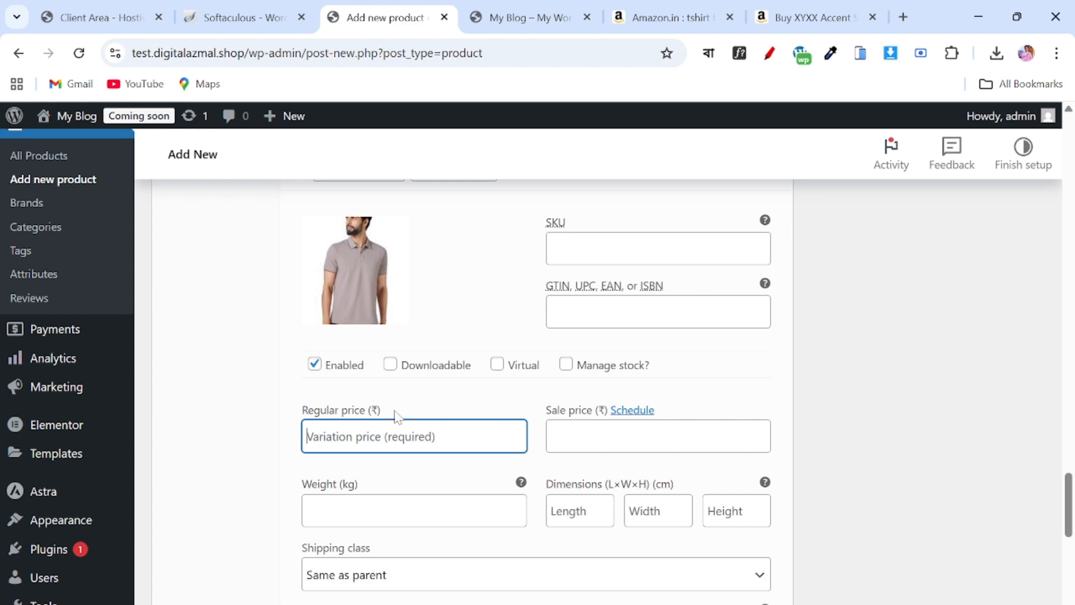
text(860)
click(627, 437)
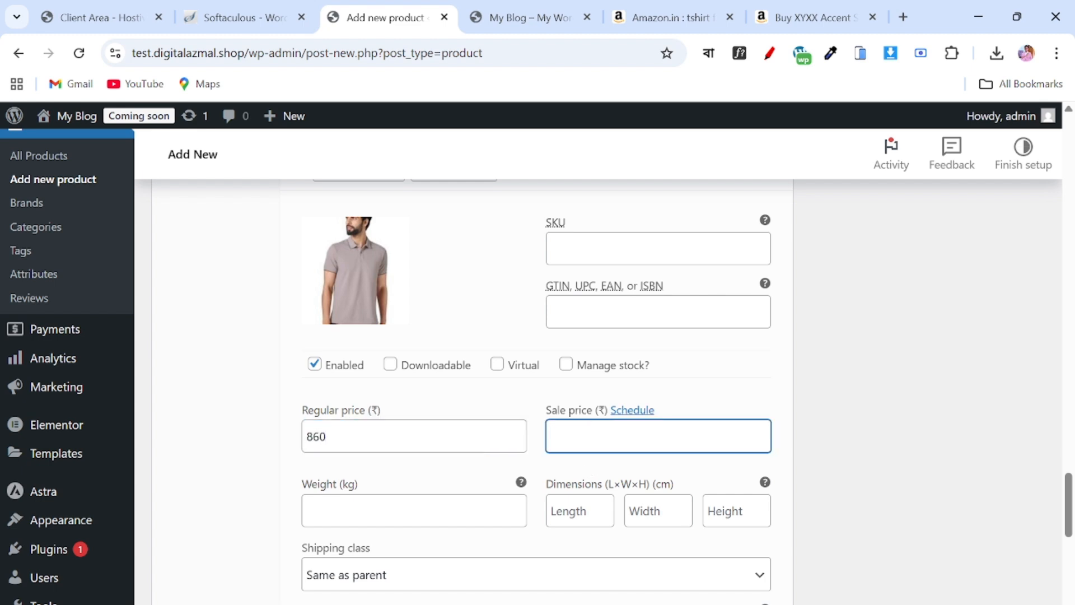
- Open the Grey, L variation for editing and assign it the grey polo photo from the media library
scroll(607, 437, down, 5)
click(772, 371)
click(356, 470)
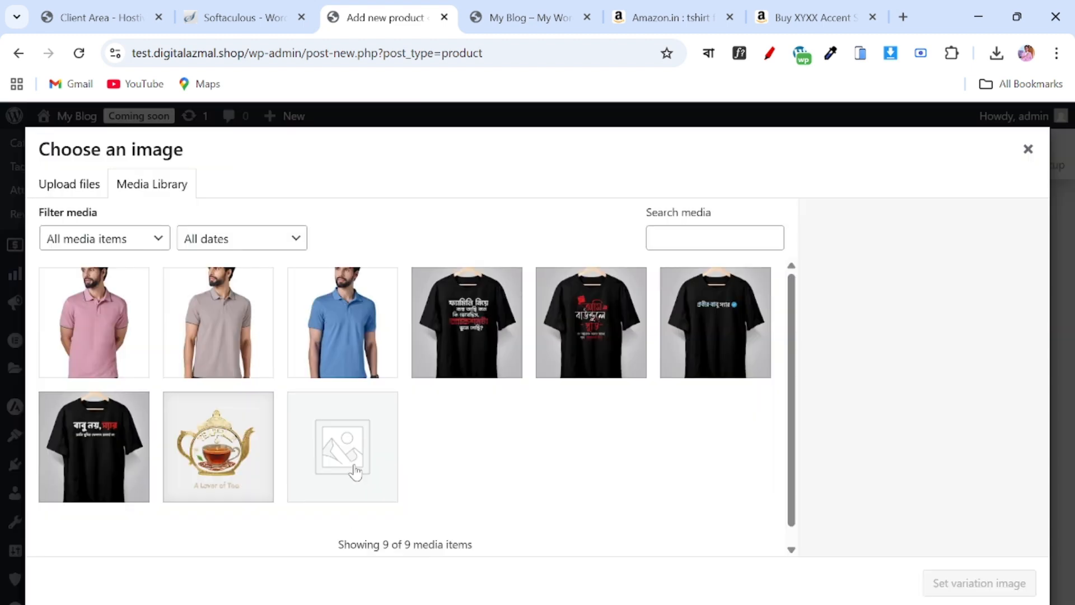
click(218, 323)
click(996, 582)
- Set the Grey, L variation's regular price to 859 and its sale price to 749
scroll(415, 392, down, 3)
click(306, 471)
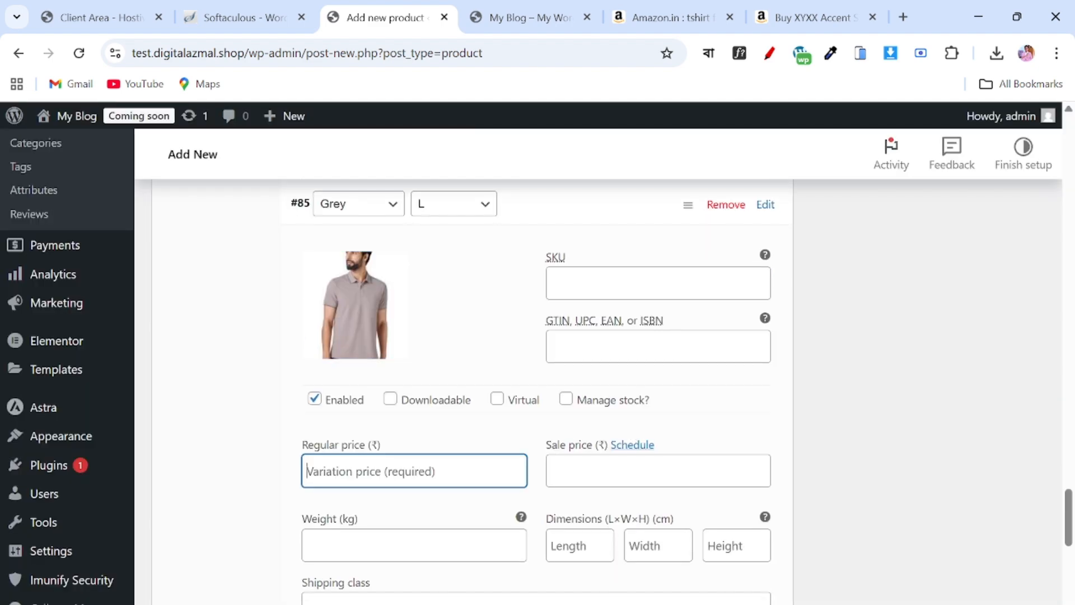
text(859)
key(Tab)
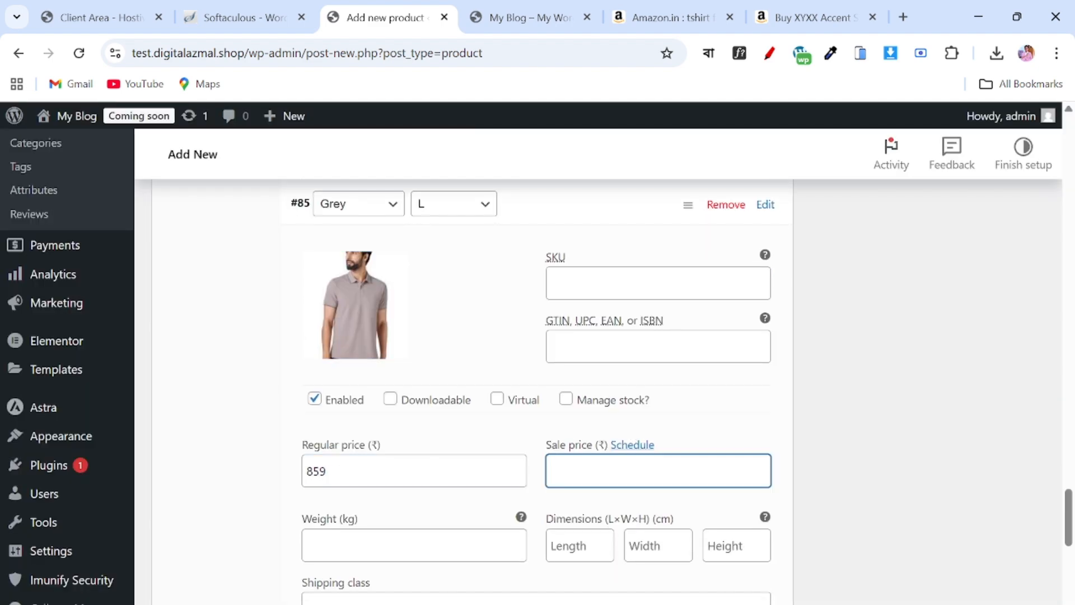
text(749)
- Open the Pink, S variation for editing and assign it the pink polo photo from the media library
scroll(660, 485, down, 5)
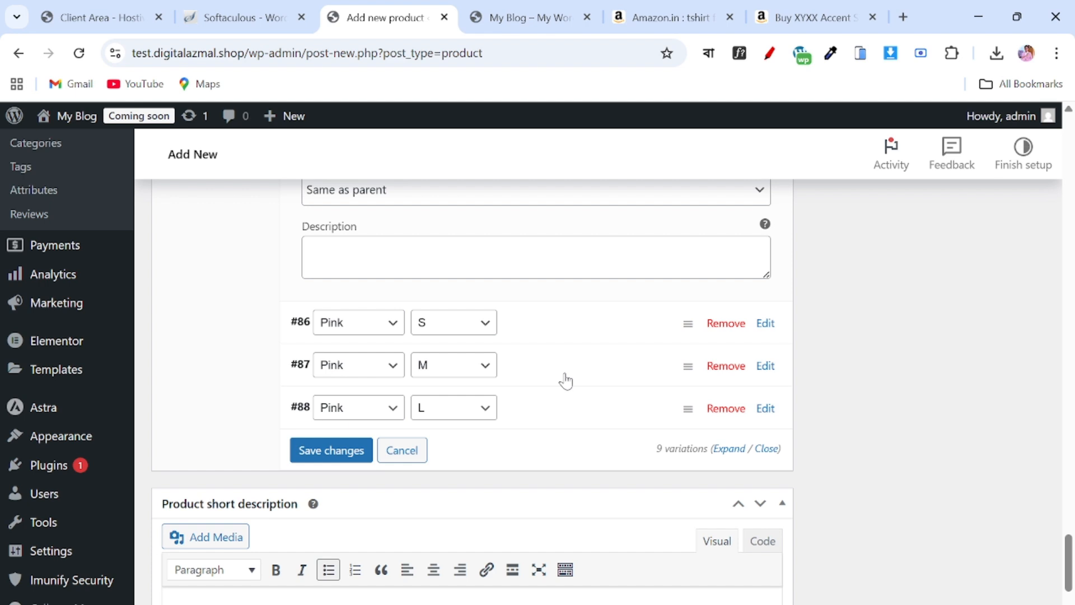
click(765, 323)
click(387, 426)
click(67, 336)
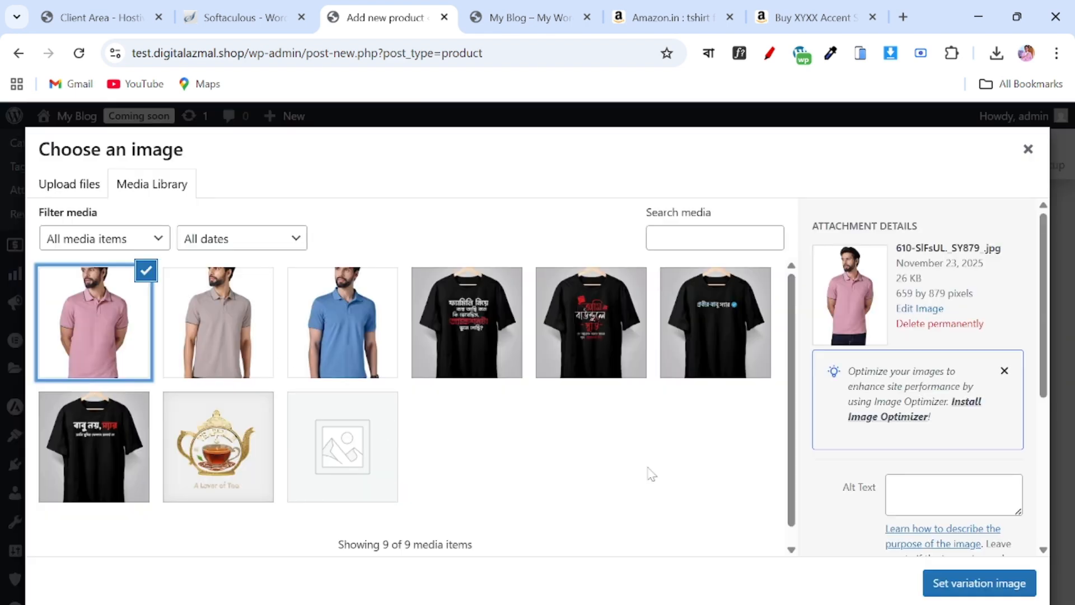
click(936, 581)
- Set the Pink, S variation's regular price to 899 and fill in its sale price
scroll(713, 498, down, 3)
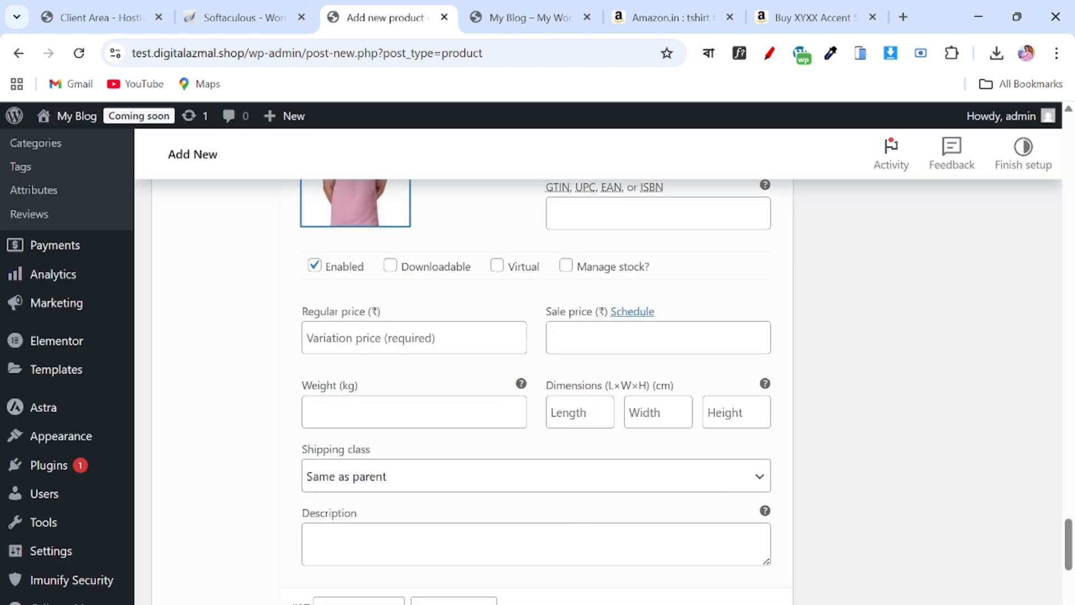
click(448, 339)
text(899)
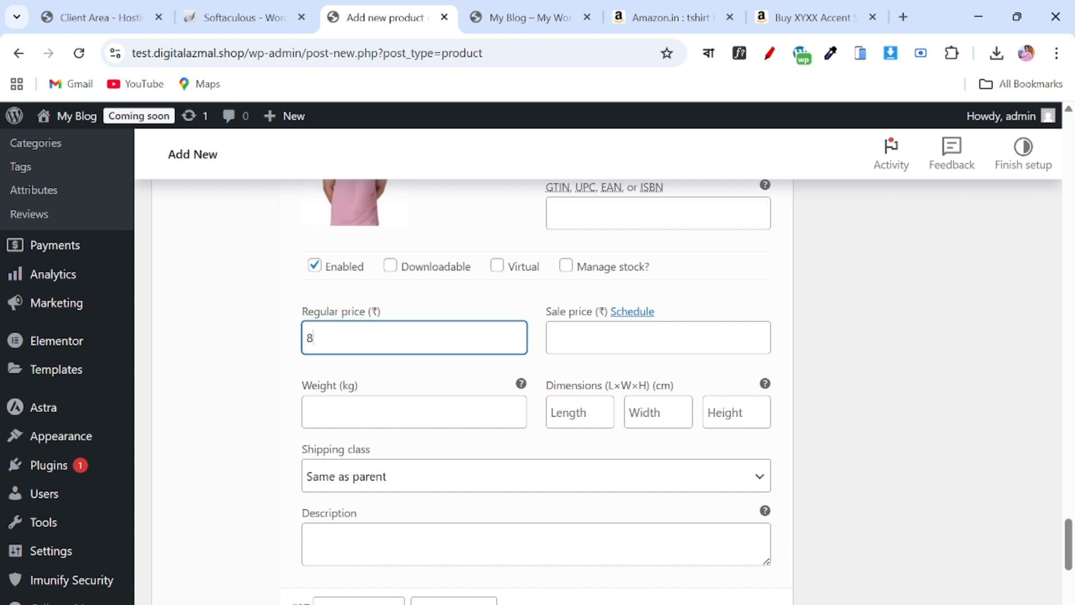
click(640, 312)
click(640, 311)
click(641, 337)
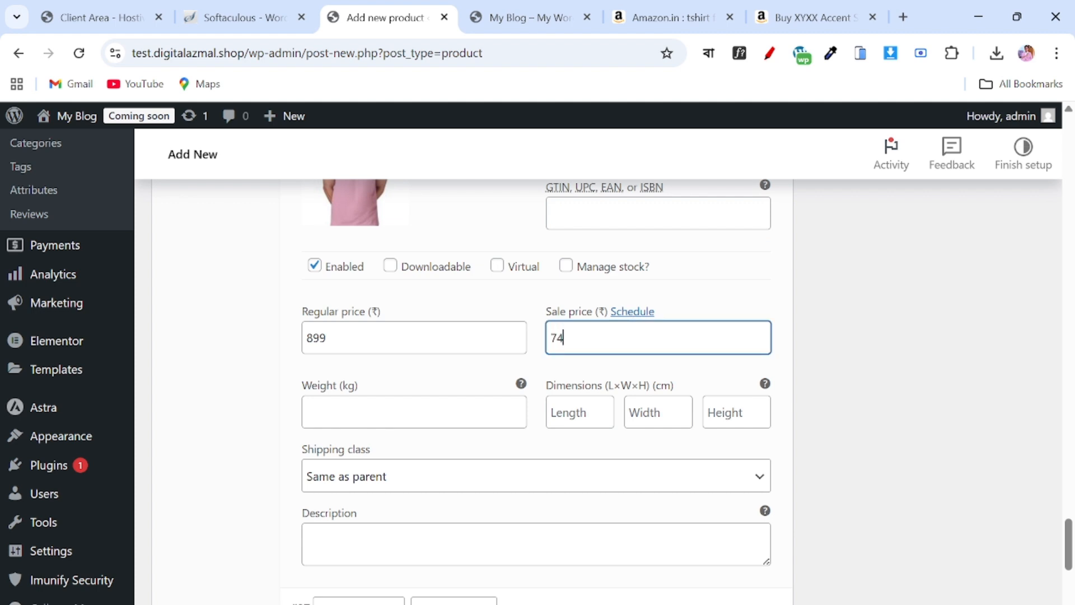
- Open the Pink, M variation for editing and assign it the pink polo photo from the media library
scroll(654, 325, down, 5)
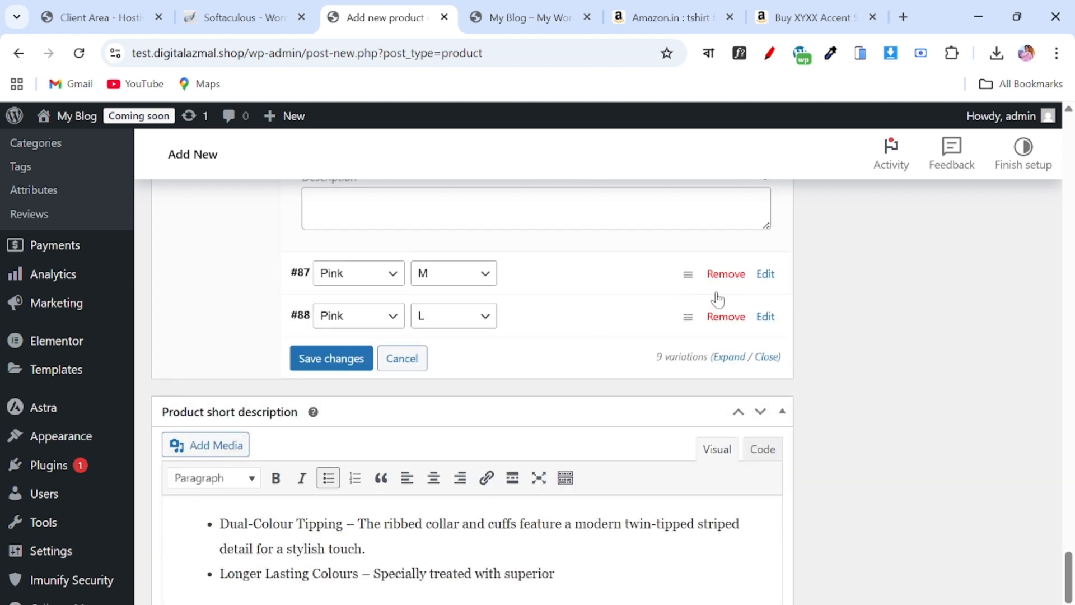
click(765, 274)
click(369, 373)
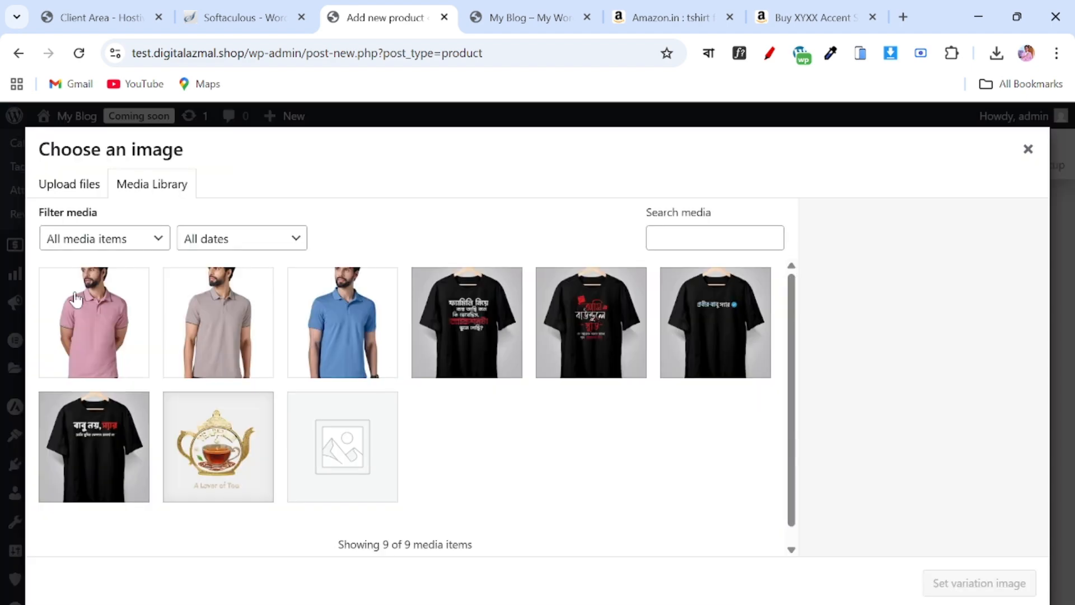
click(89, 313)
click(980, 580)
- Set the Pink, M variation's regular price to 899 and its sale price to 759
scroll(979, 580, down, 3)
click(413, 373)
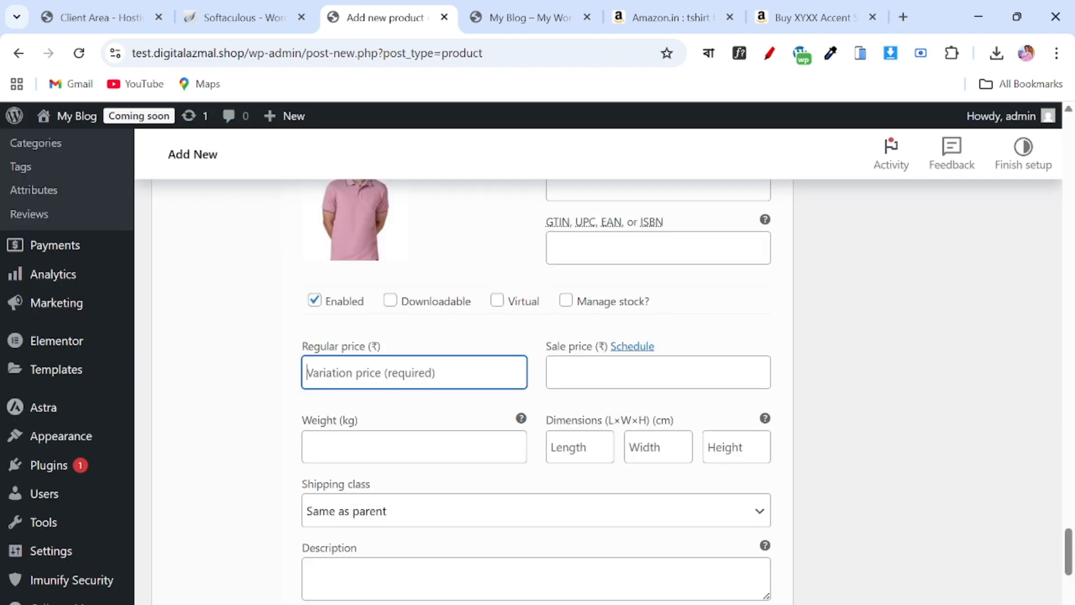
text(899)
click(658, 373)
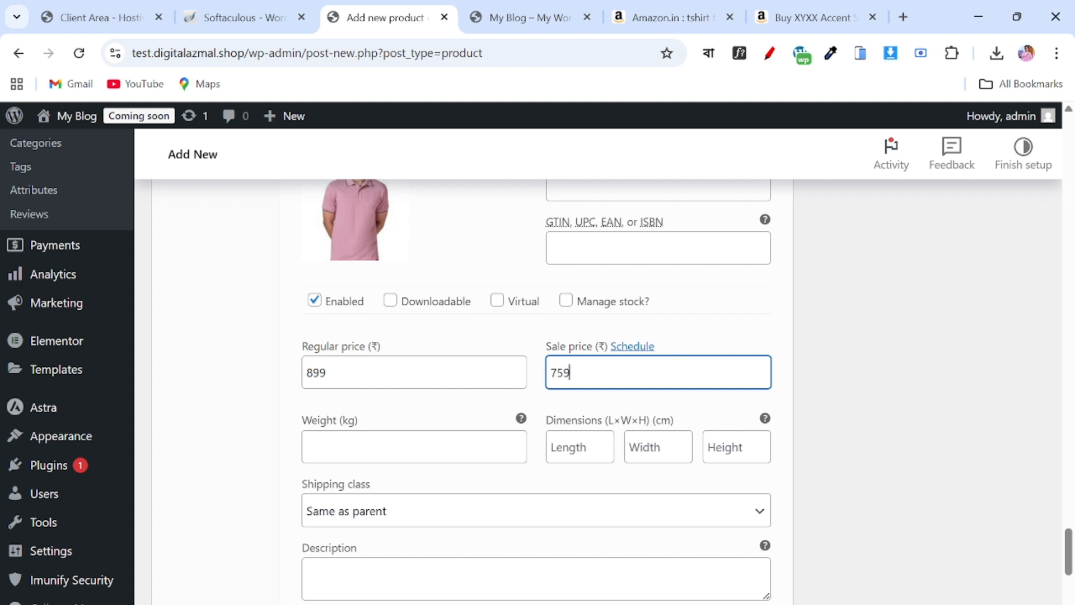
- Open the Pink, L variation for editing and assign it the pink polo photo from the media library
scroll(660, 369, down, 5)
click(765, 226)
click(350, 354)
click(123, 329)
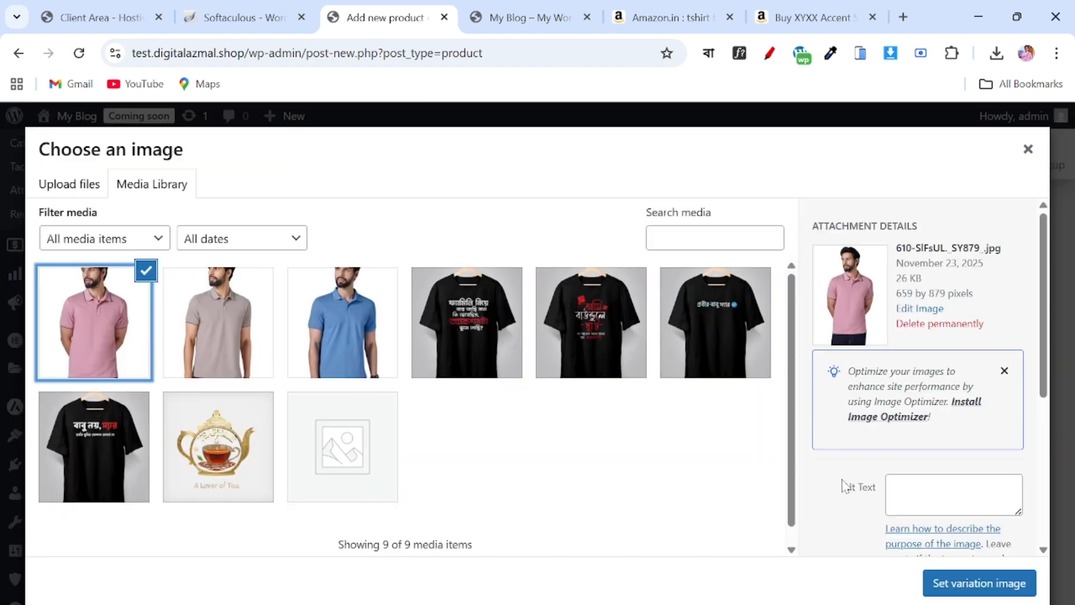
click(980, 583)
- Set the Pink, L variation's regular price to 849 and its sale price to 749
text(849)
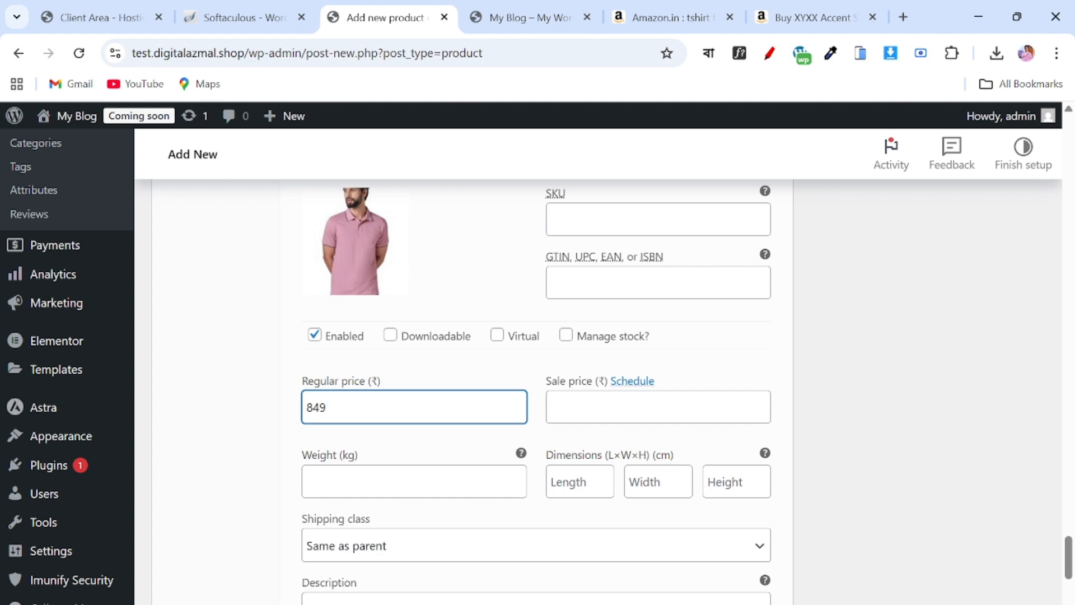
click(658, 407)
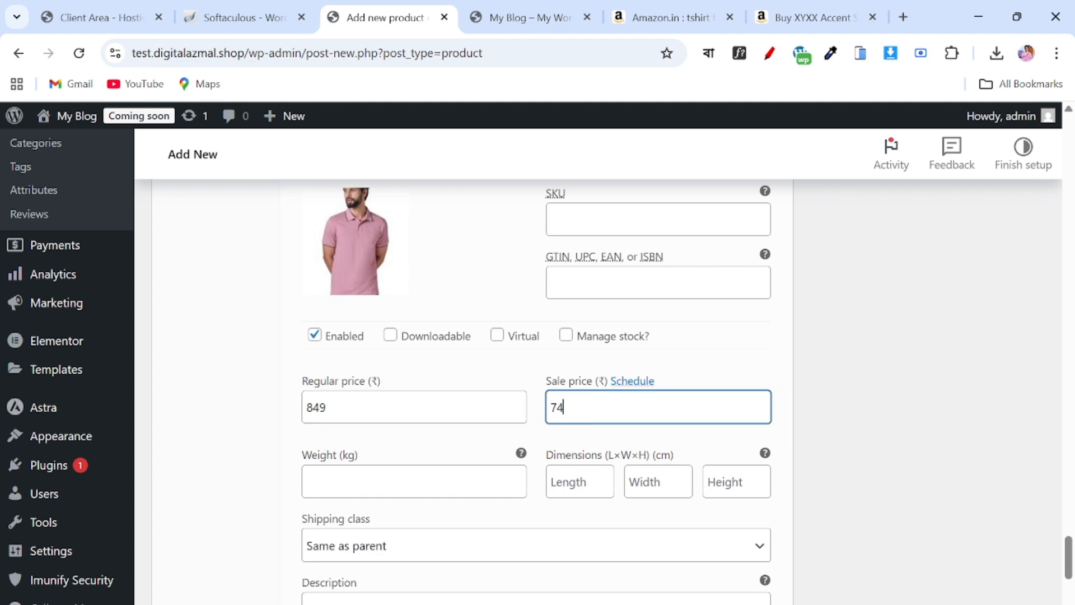
scroll(408, 401, down, 5)
- Review the images and prices entered for the product's variations and save the variation changes
scroll(408, 401, up, 8)
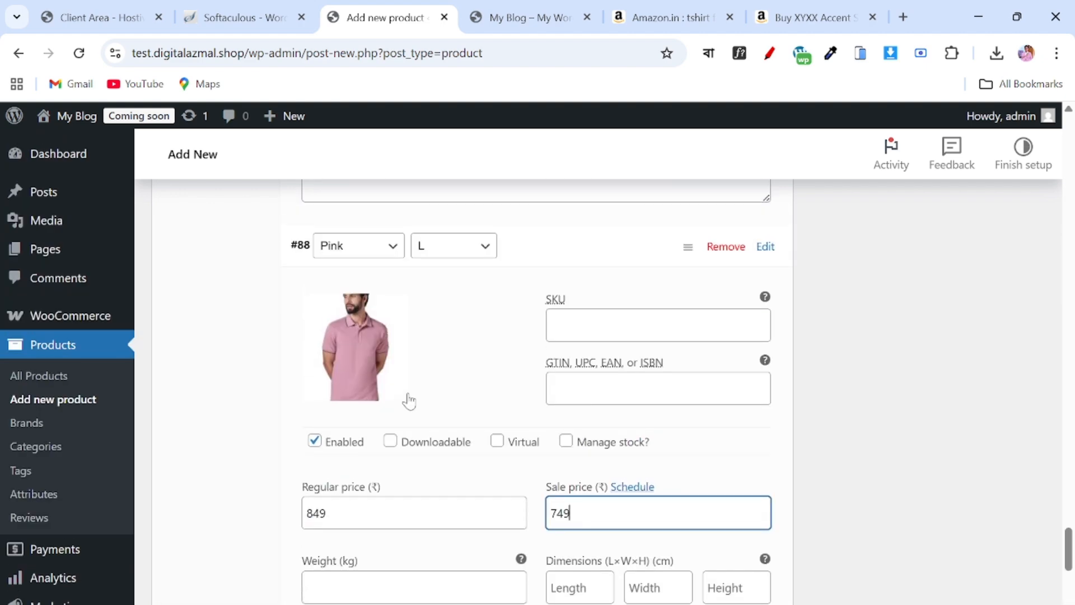
scroll(419, 393, down, 8)
scroll(419, 393, up, 10)
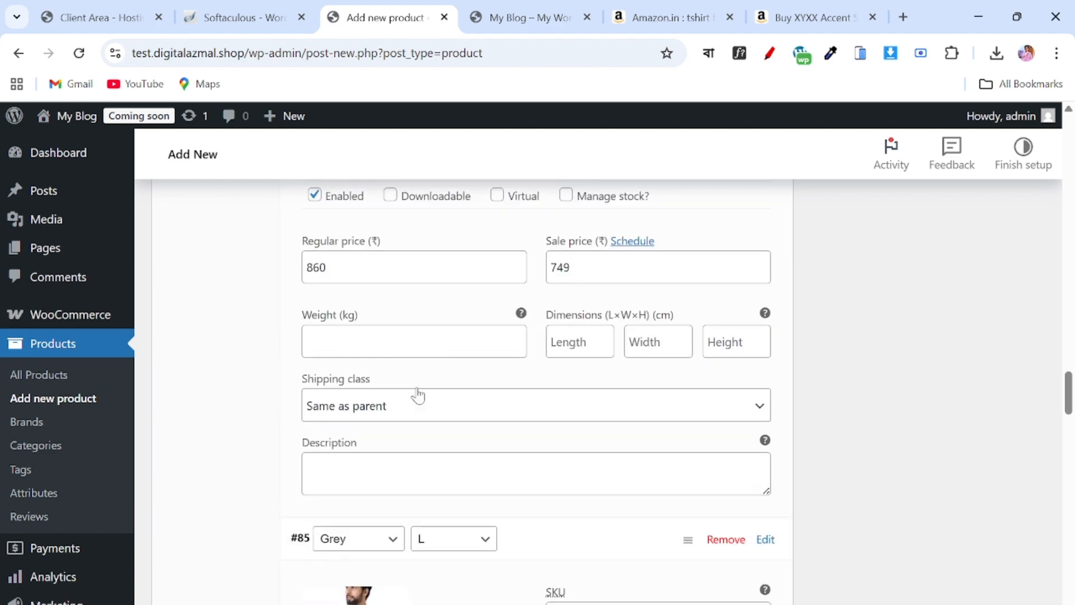
scroll(418, 391, down, 10)
scroll(396, 401, up, 3)
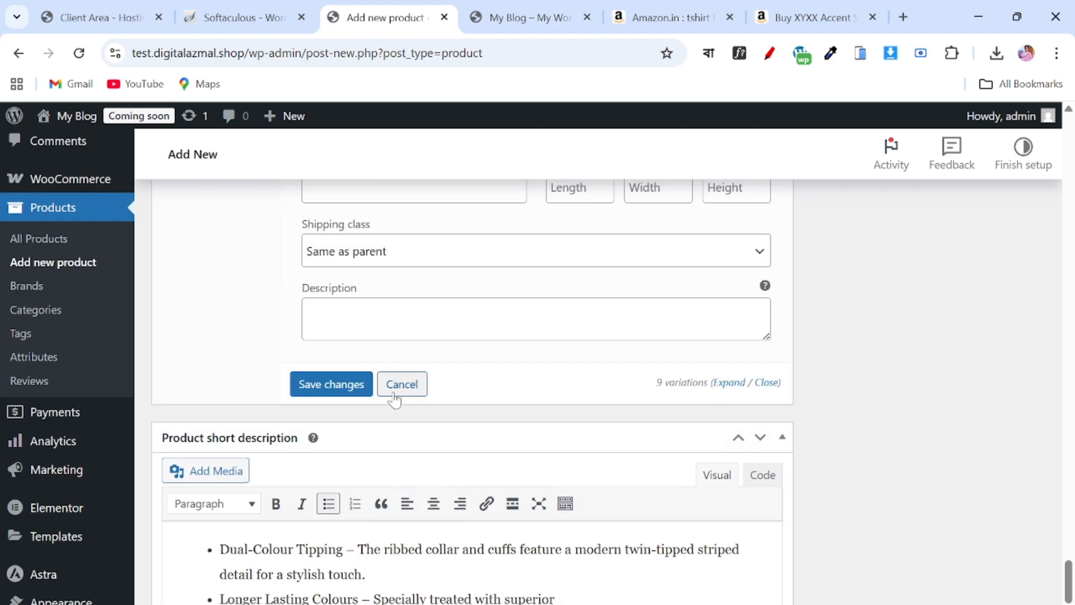
click(336, 384)
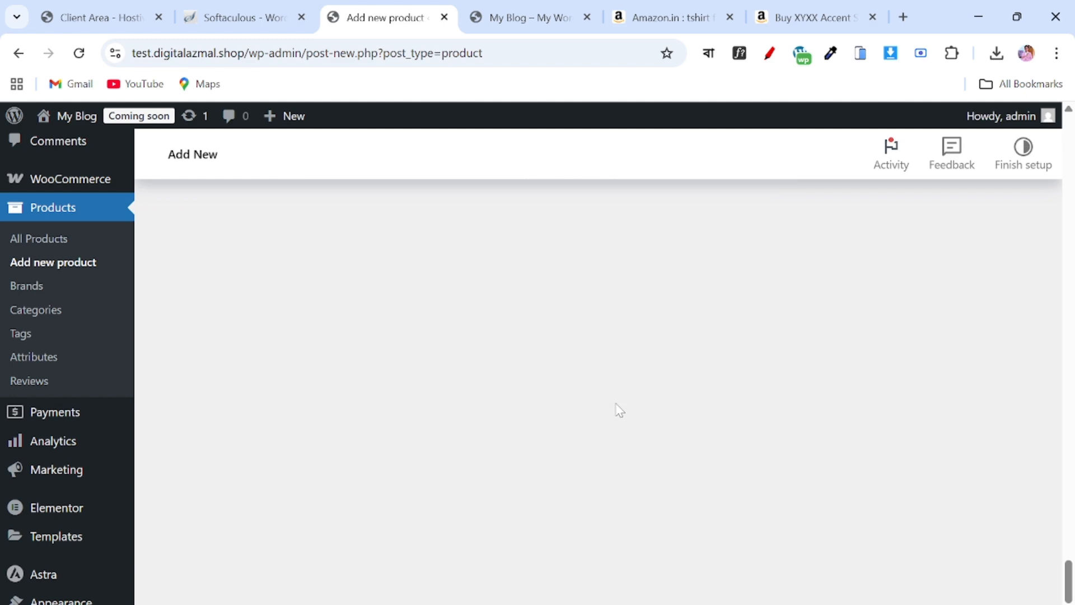
- Assign the polo T-shirt to the Men and T-Shirts categories and publish the product
scroll(619, 410, up, 15)
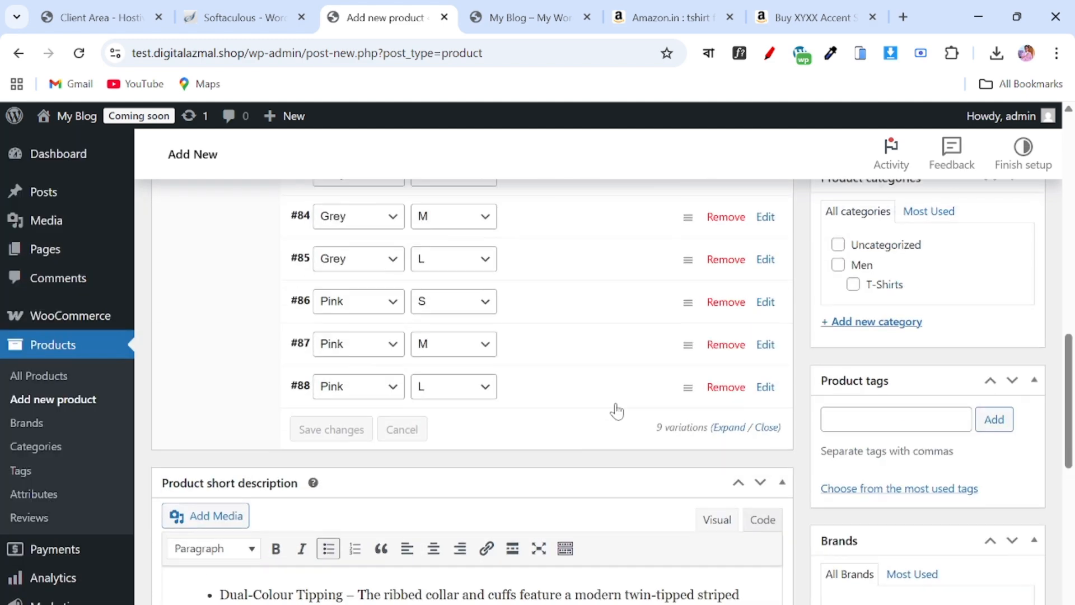
scroll(877, 376, down, 15)
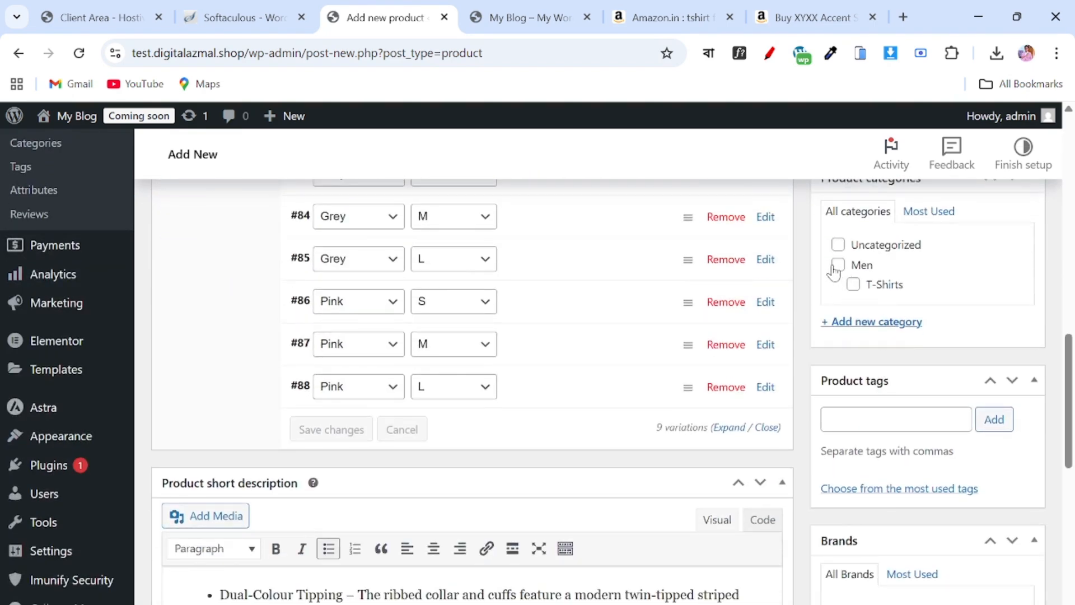
click(852, 284)
scroll(579, 413, down, 10)
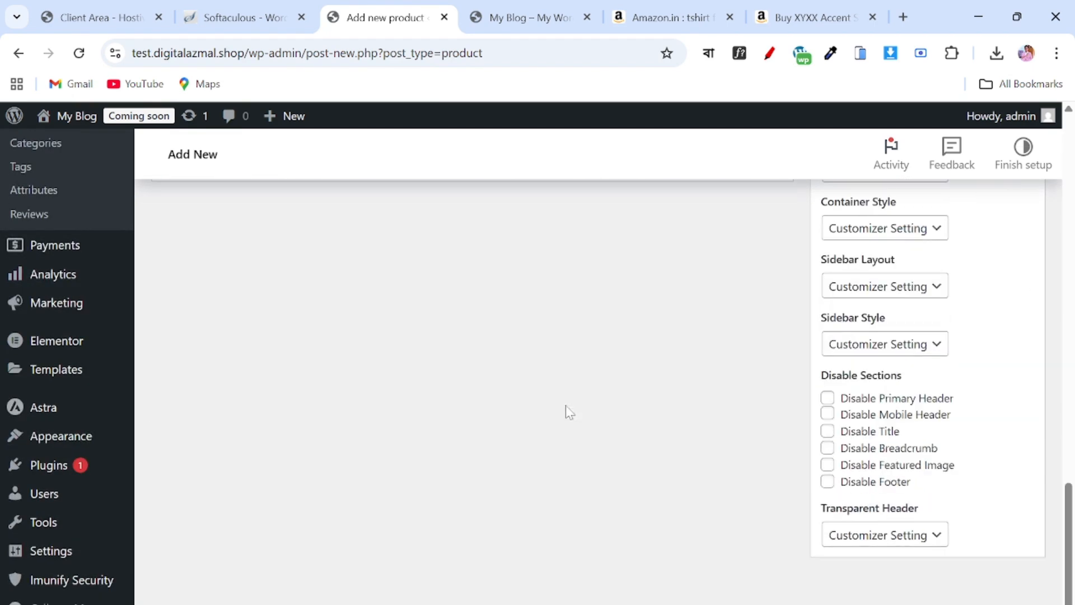
scroll(615, 409, up, 10)
scroll(616, 409, up, 15)
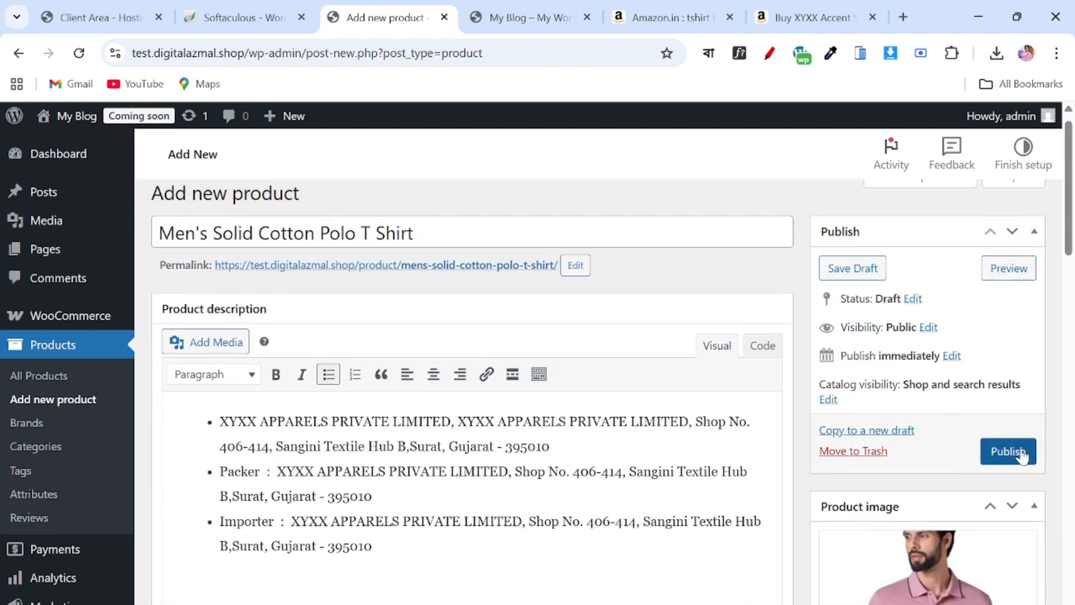
click(1008, 451)
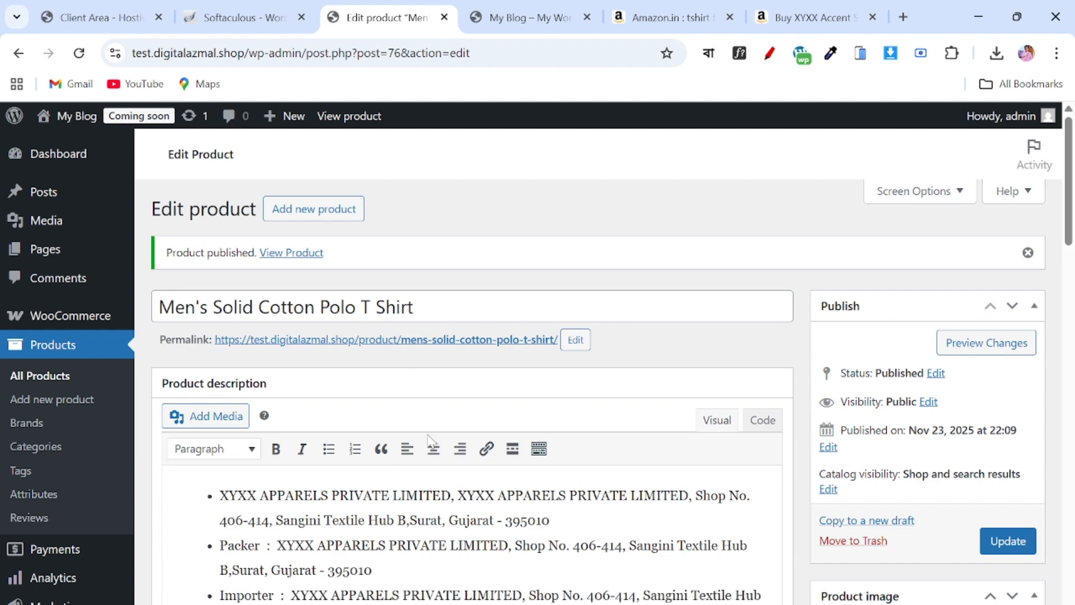
- Reload the storefront's shop page and open the Men's Solid Cotton Polo T Shirt product page
scroll(428, 440, down, 3)
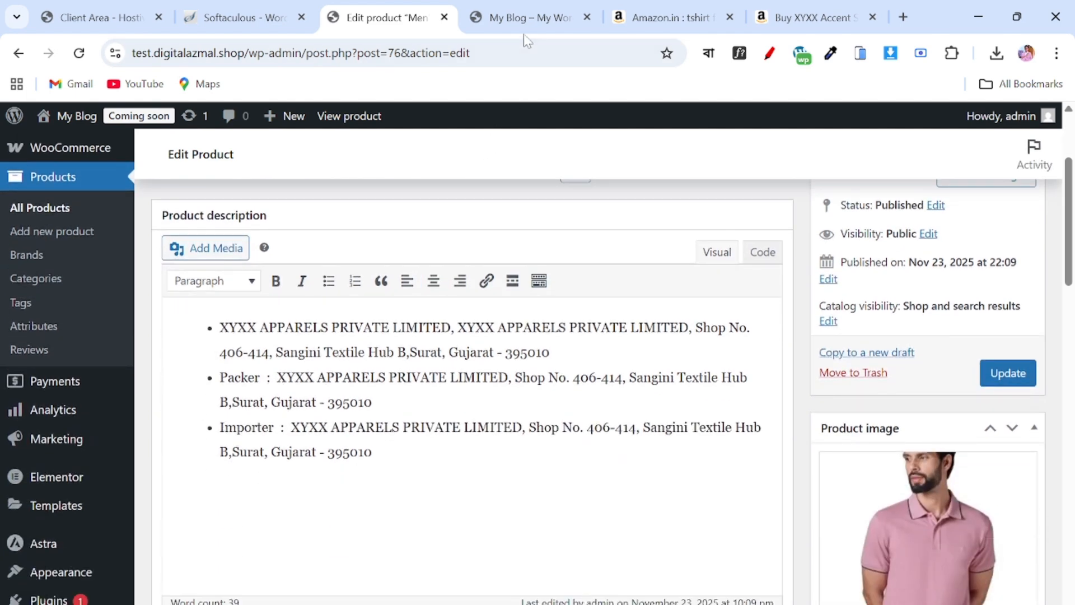
click(525, 18)
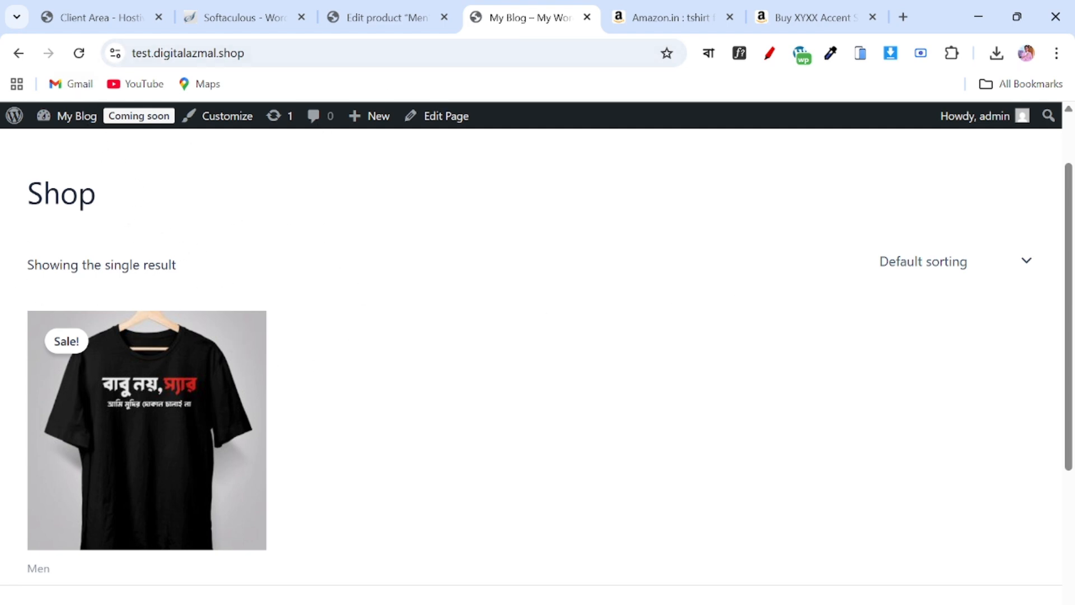
click(79, 53)
scroll(414, 336, down, 3)
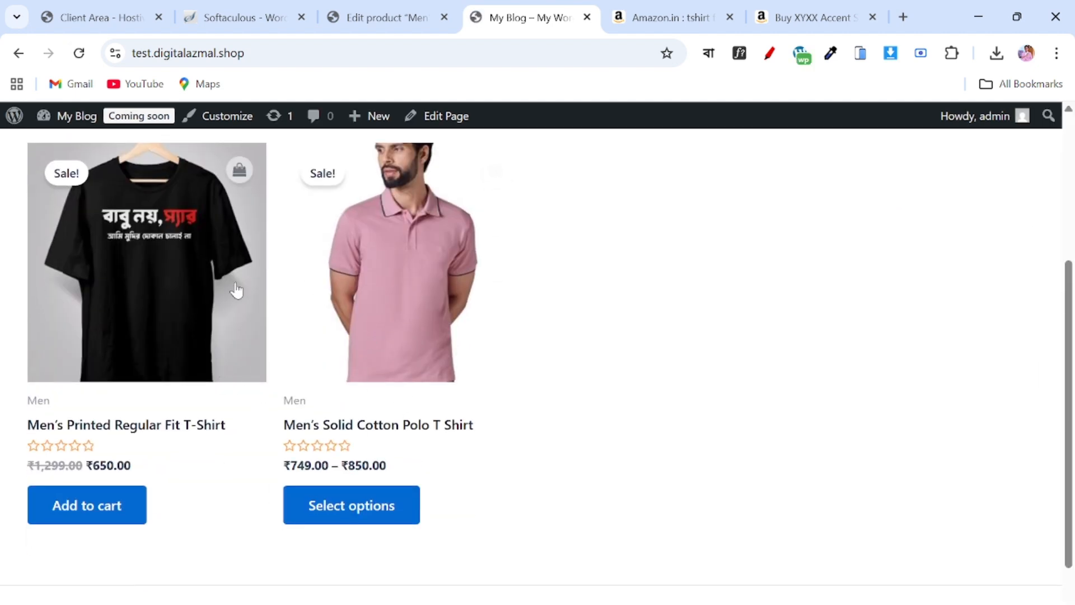
scroll(421, 397, up, 2)
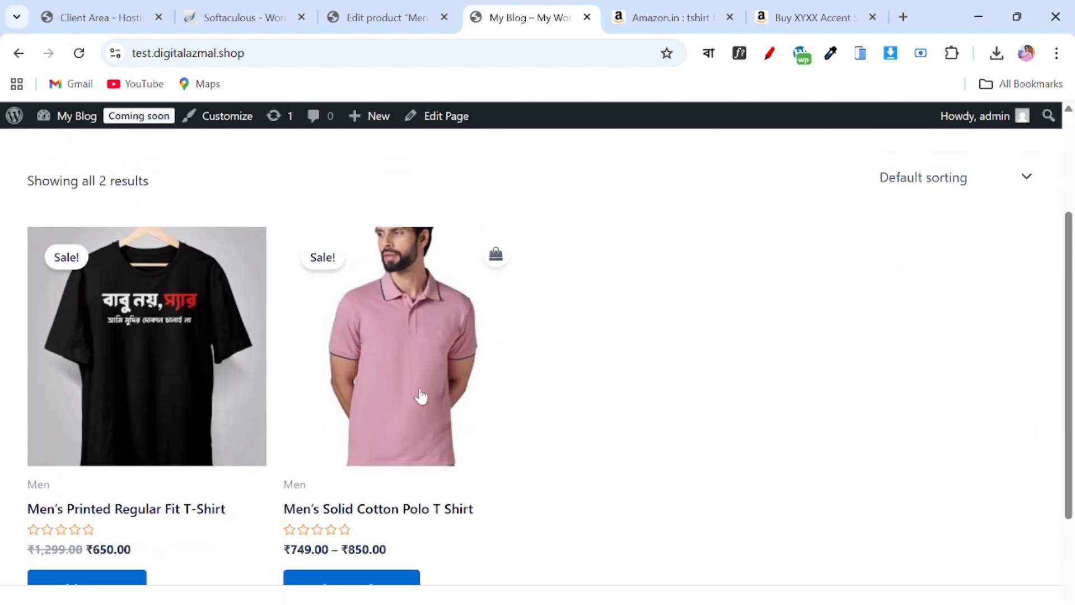
click(395, 348)
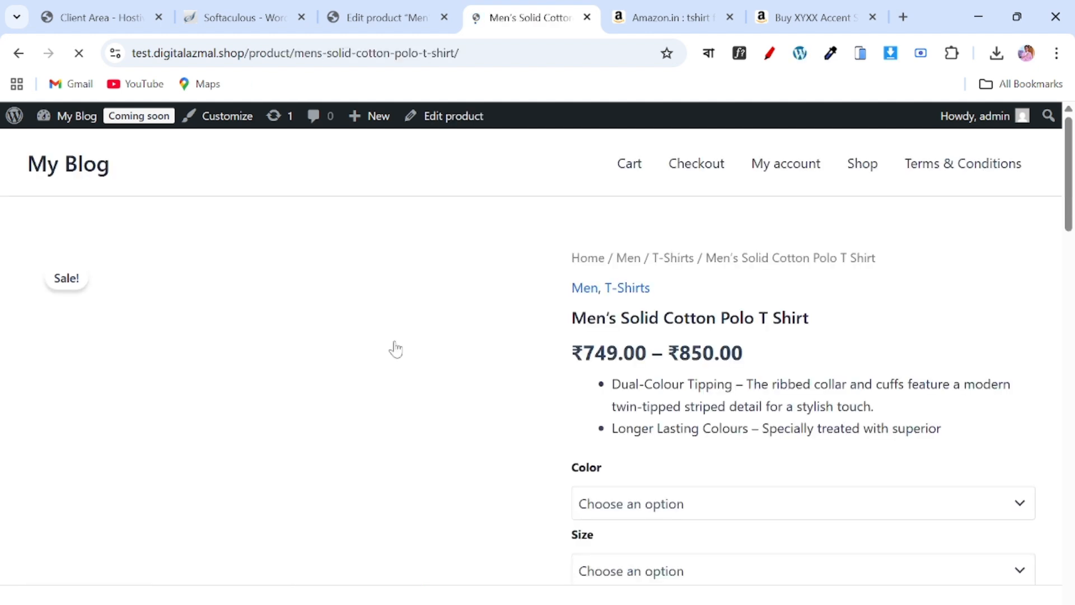
- Review the published polo's product page, including its gallery, SKU, categories, description and related products
scroll(397, 348, down, 3)
scroll(397, 348, up, 3)
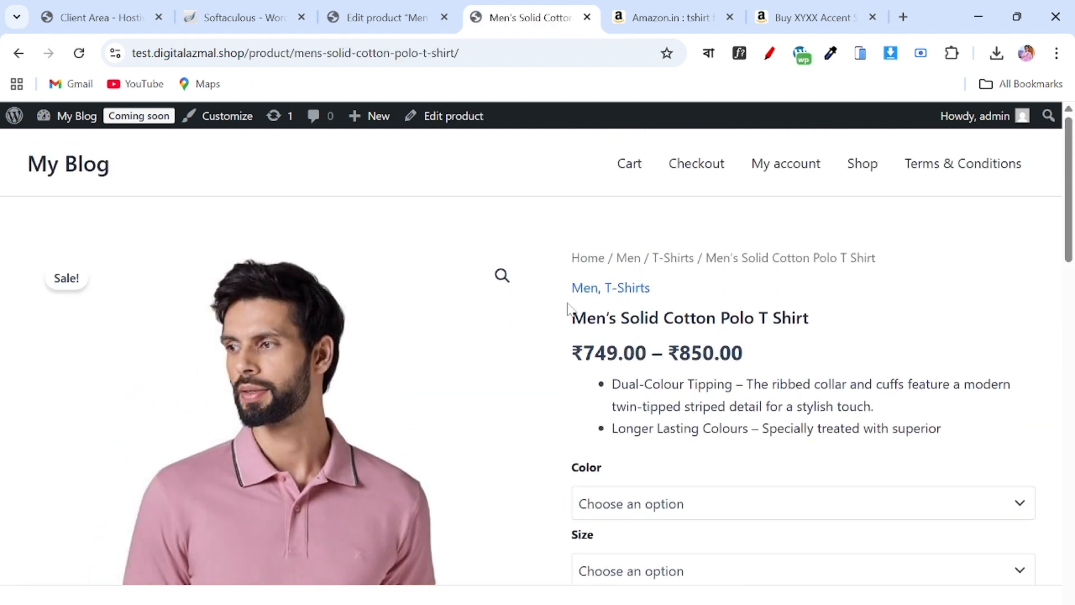
scroll(545, 384, down, 9)
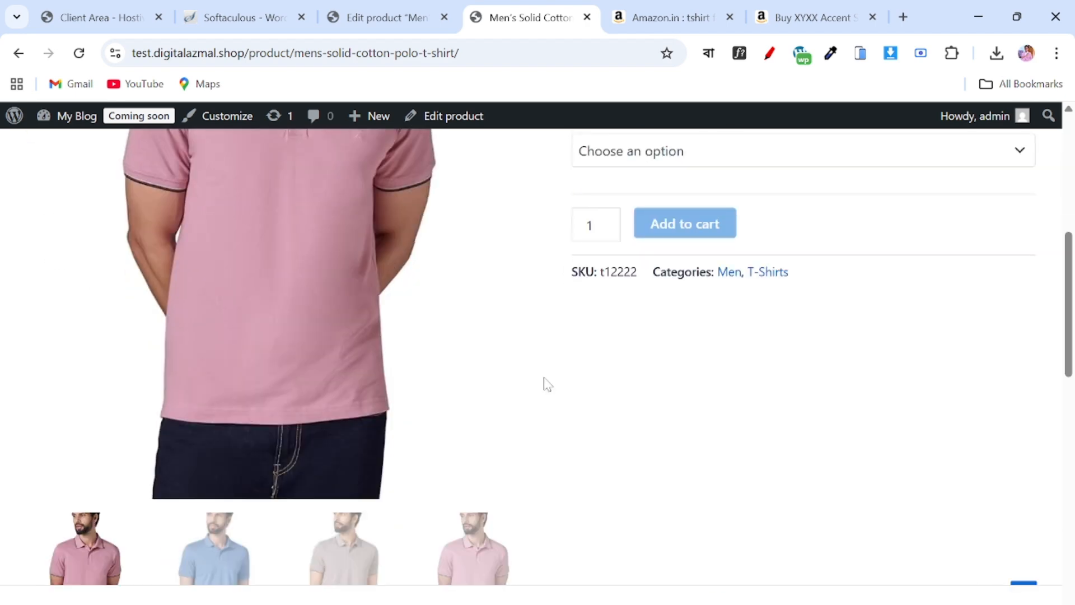
scroll(402, 371, down, 5)
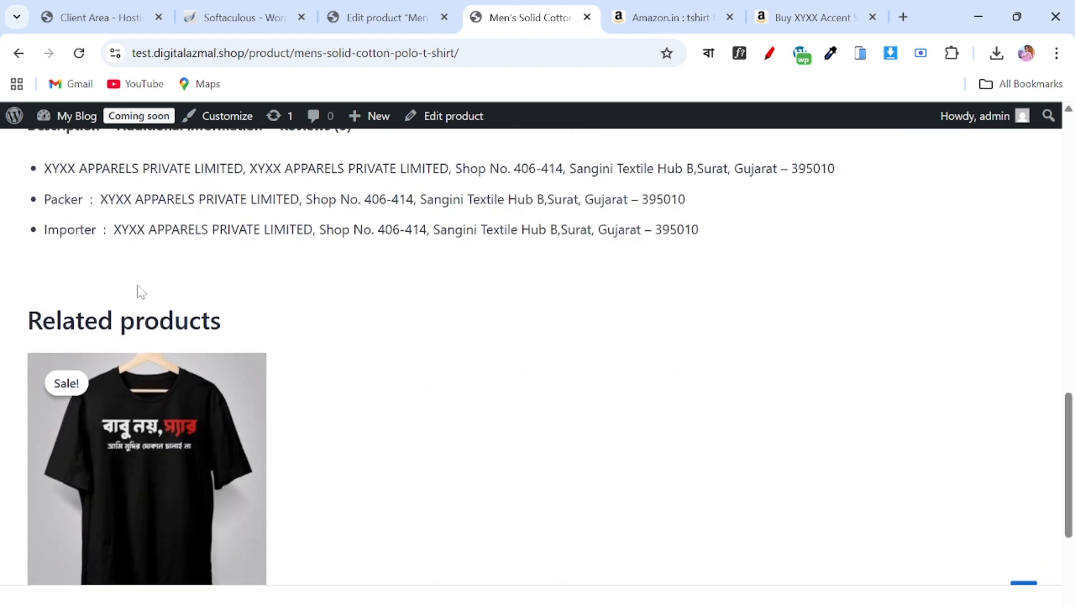
scroll(436, 264, down, 5)
scroll(437, 265, up, 15)
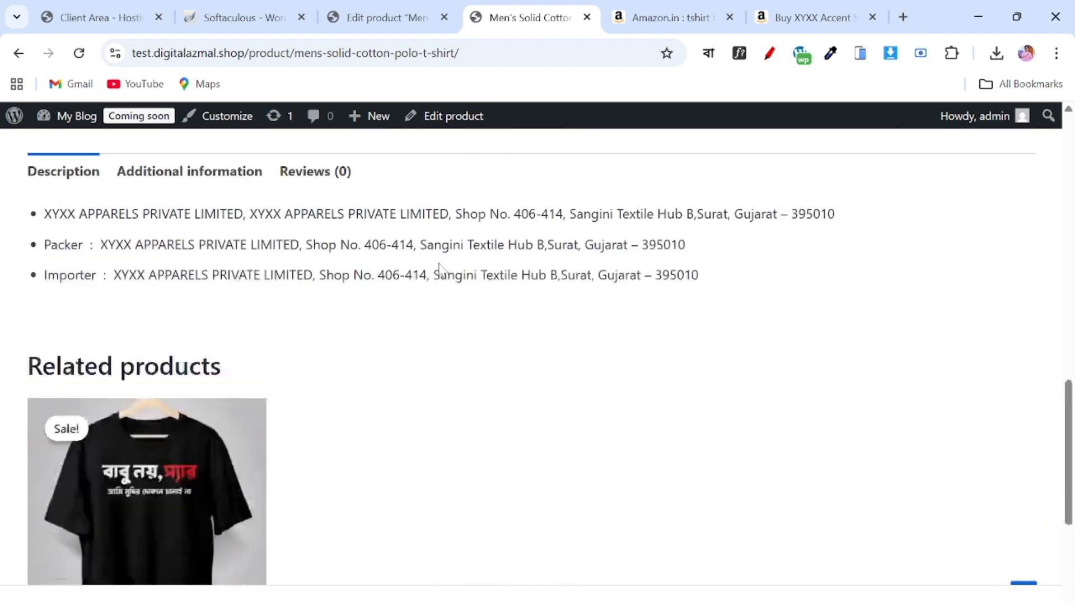
scroll(634, 351, up, 3)
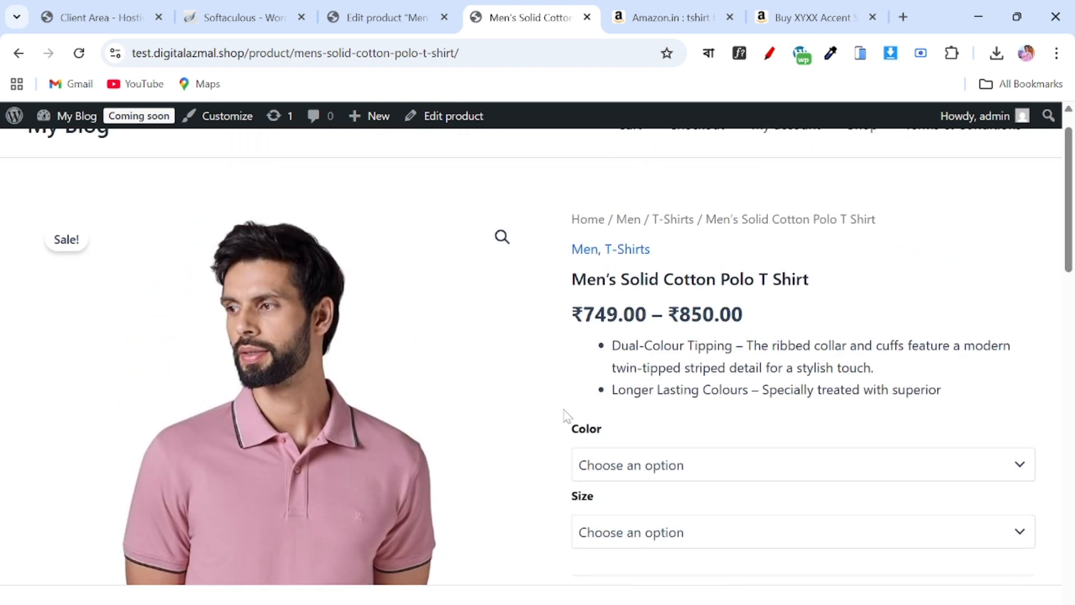
- Choose color Blue and size S on the product page to check that variation's image and price
drag(633, 429, 698, 428)
click(698, 428)
scroll(636, 446, down, 3)
click(674, 307)
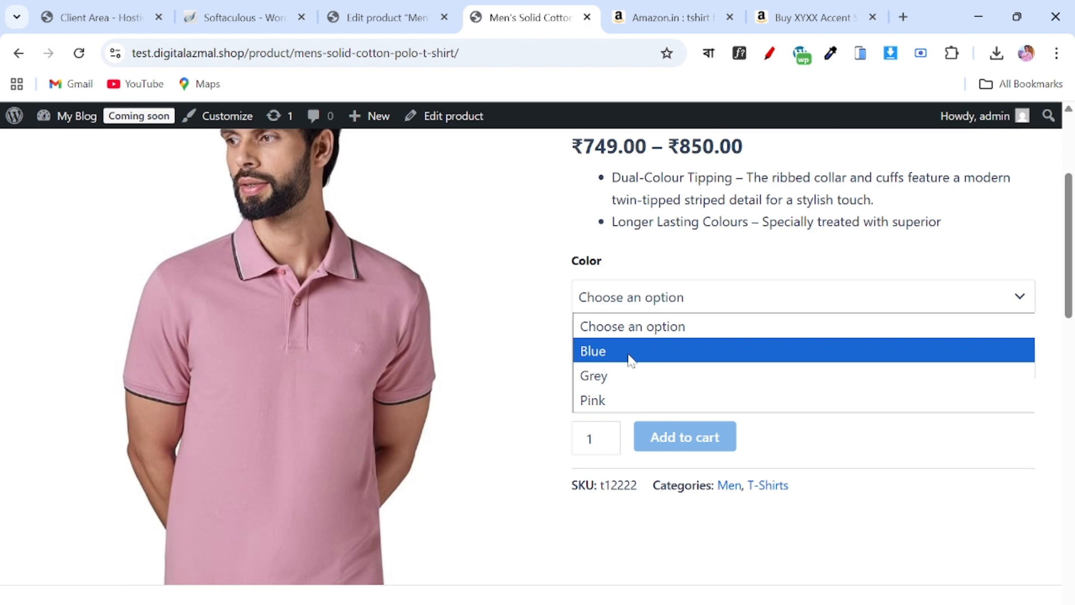
click(631, 353)
click(616, 379)
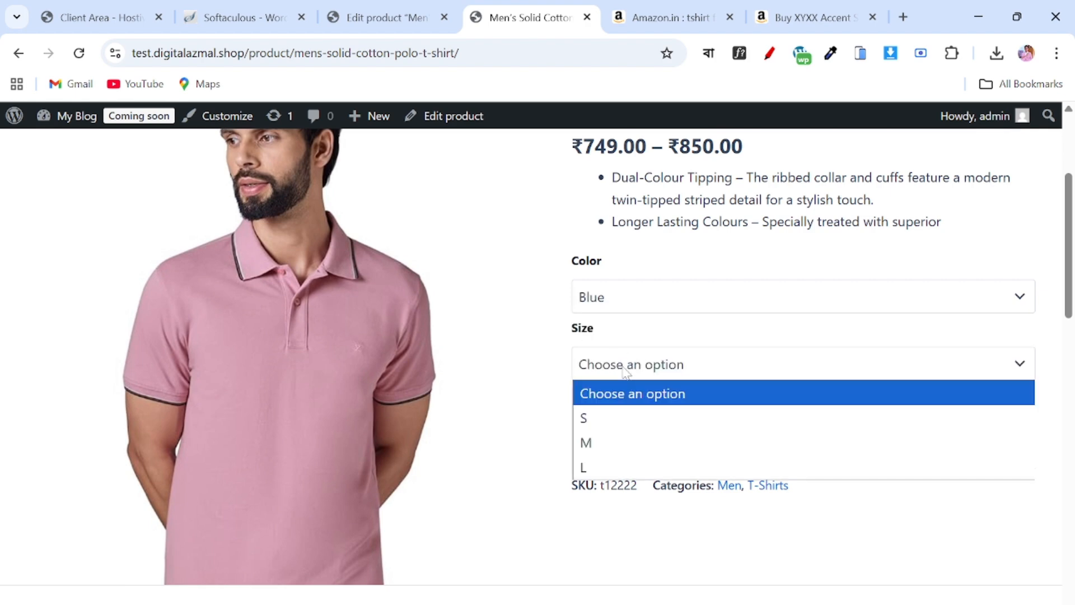
click(612, 417)
scroll(459, 413, up, 2)
scroll(251, 347, down, 3)
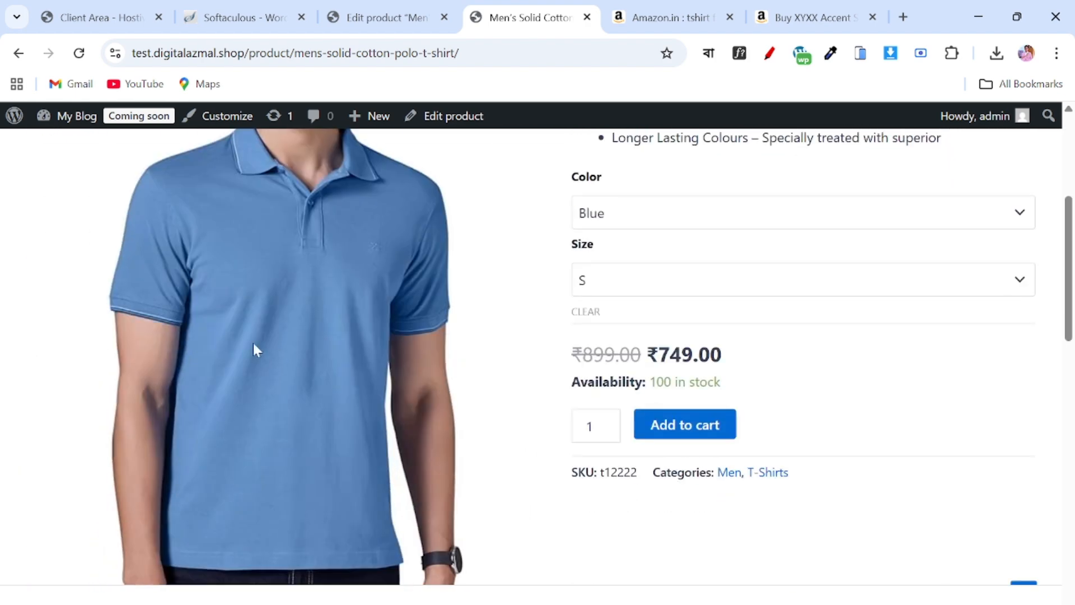
- Switch the Blue polo between sizes M and L to compare the variation prices
scroll(482, 343, up, 2)
click(601, 448)
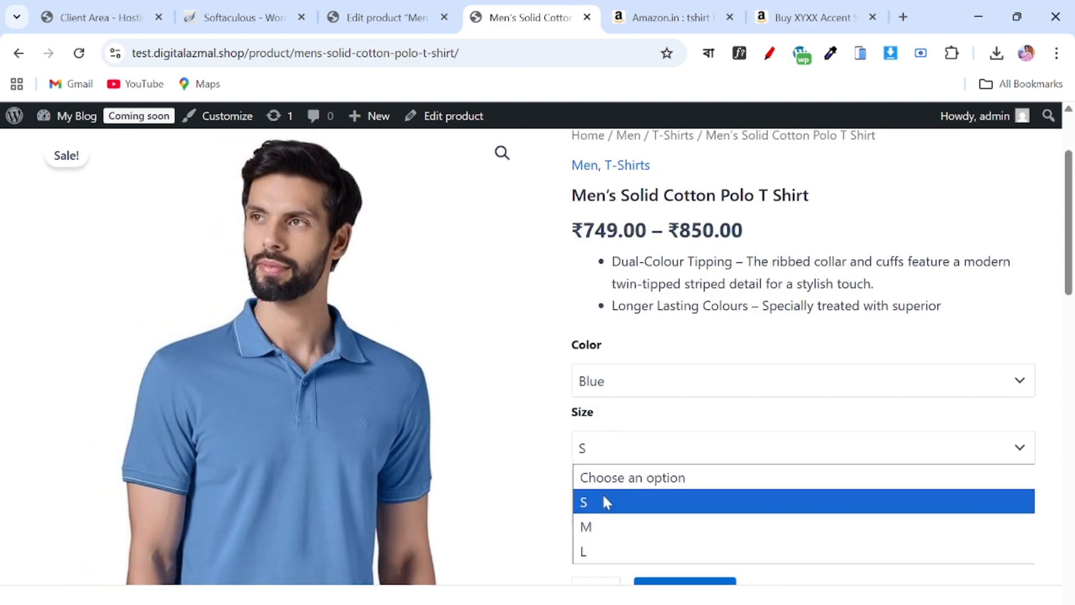
click(601, 525)
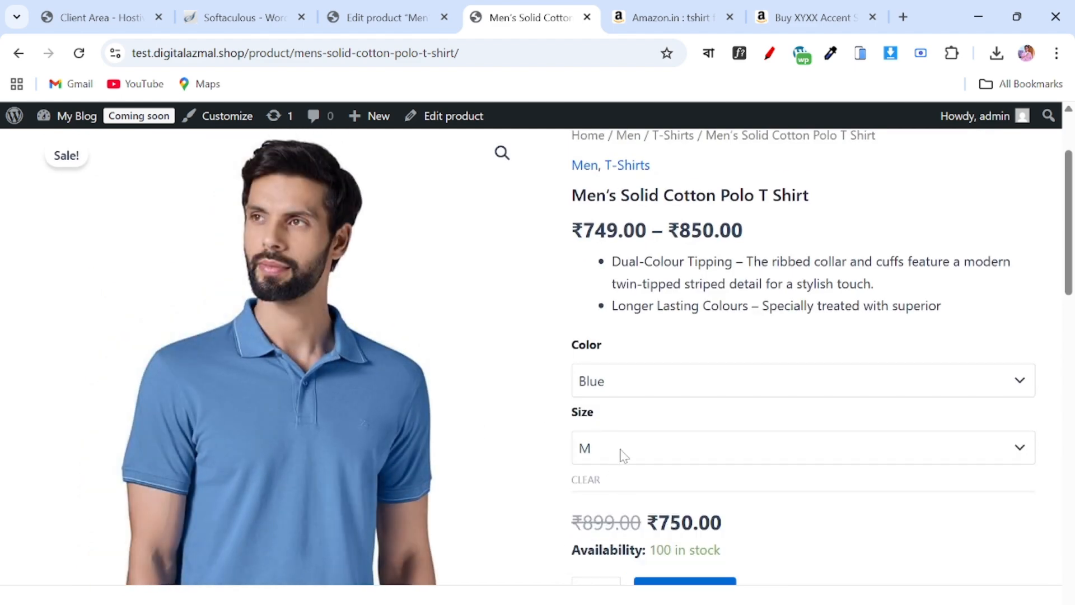
click(623, 453)
drag(722, 522, 659, 523)
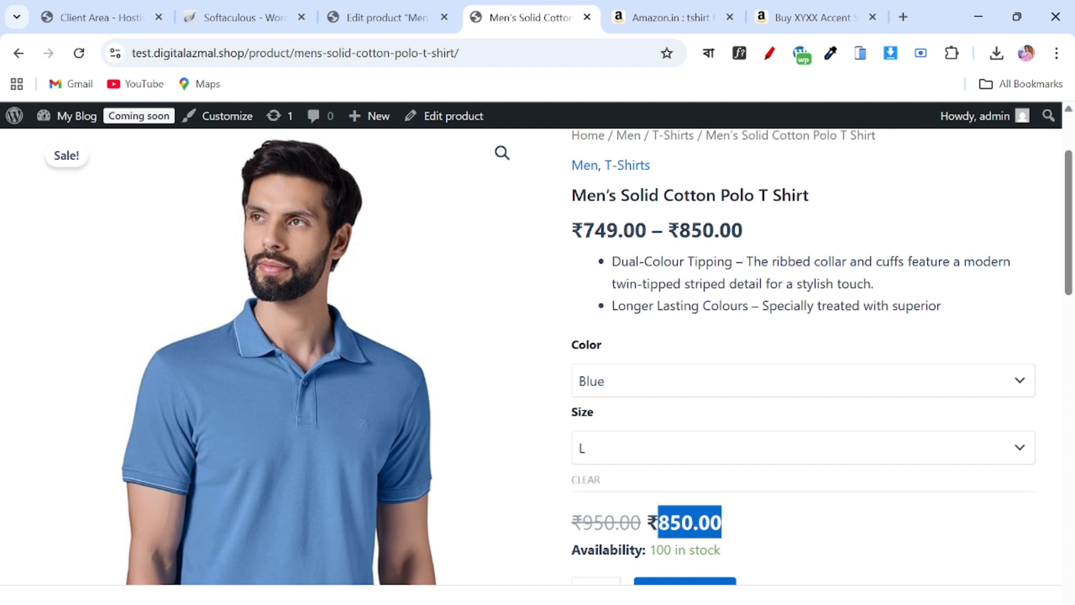
click(631, 452)
click(597, 525)
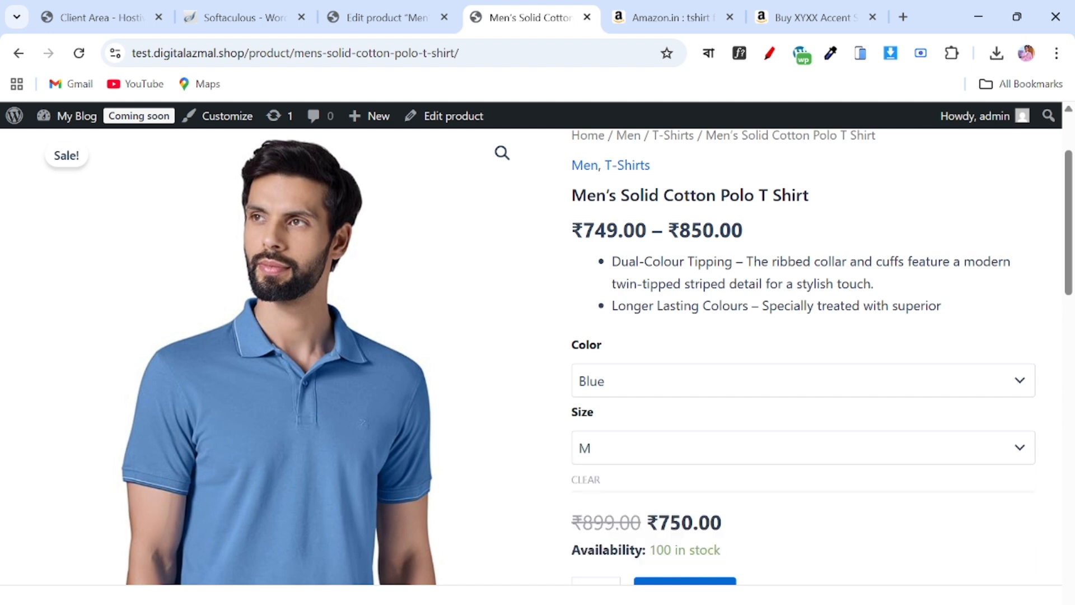
- Change the color to Grey and check the image and price for sizes M, S and L
click(621, 392)
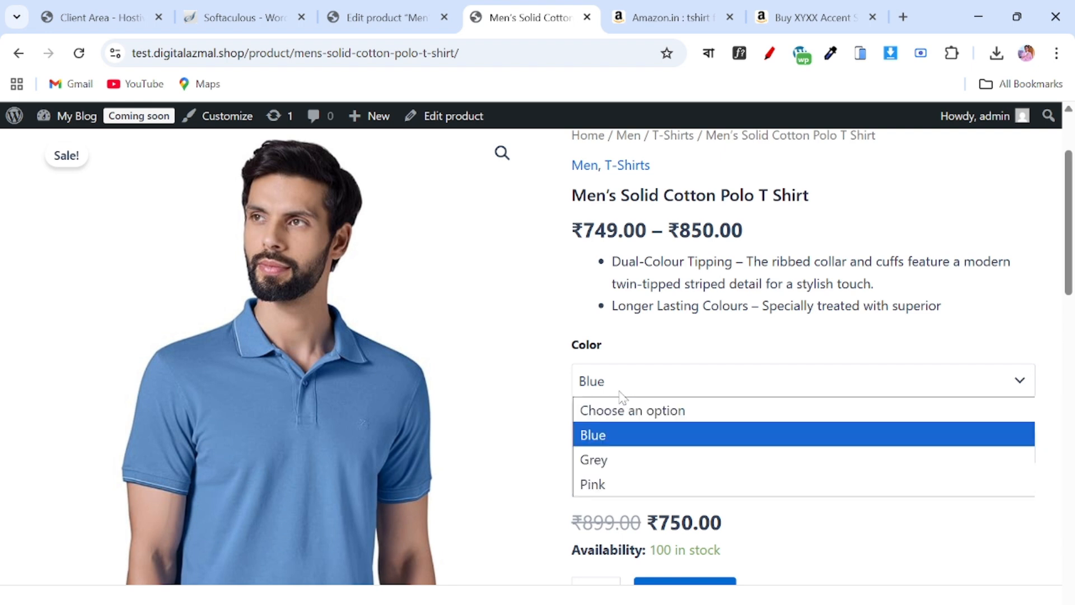
click(610, 461)
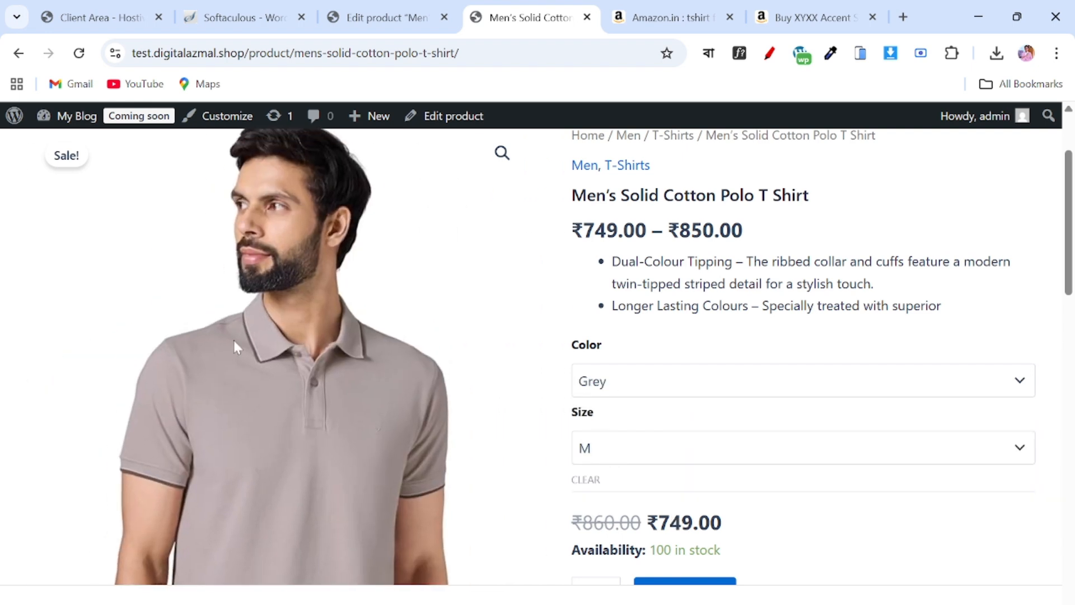
click(626, 446)
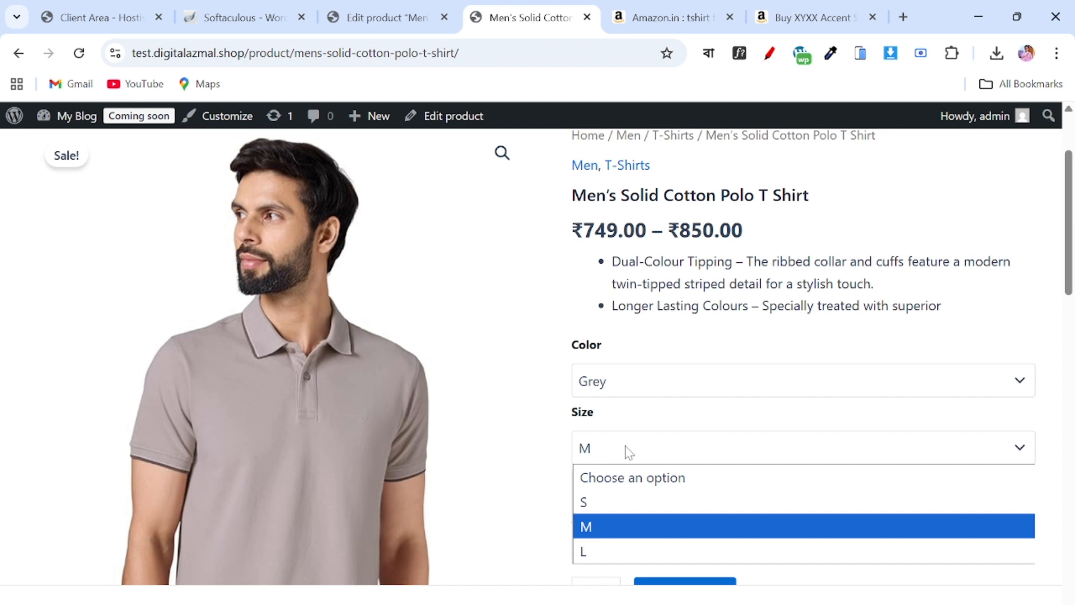
click(633, 504)
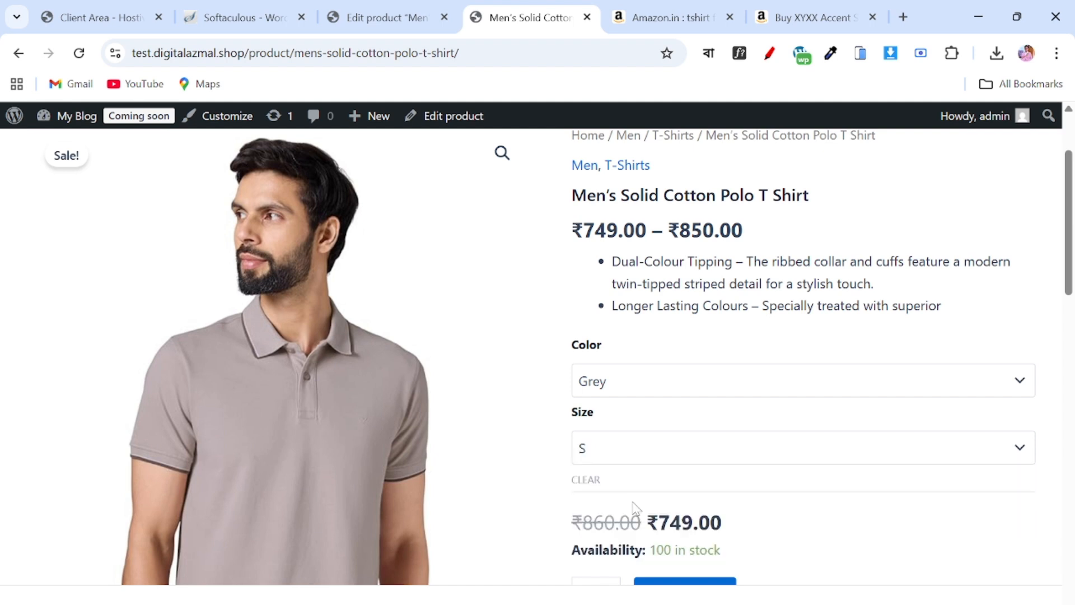
click(634, 454)
click(610, 549)
scroll(644, 473, down, 5)
scroll(686, 455, up, 7)
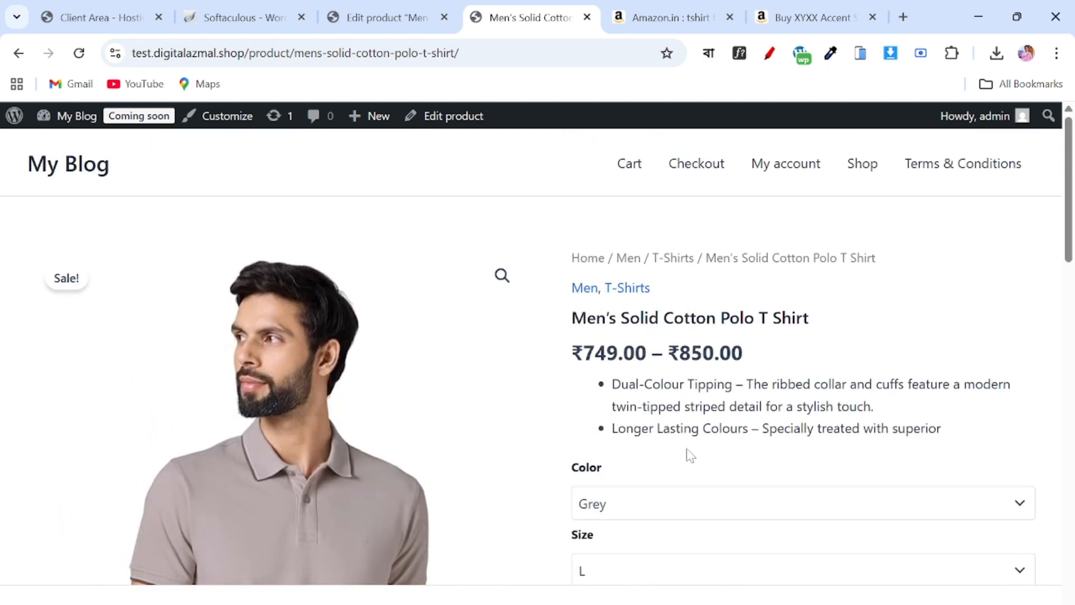
- Compare the store's polo product page with the Amazon listing and the product's edit page
click(862, 6)
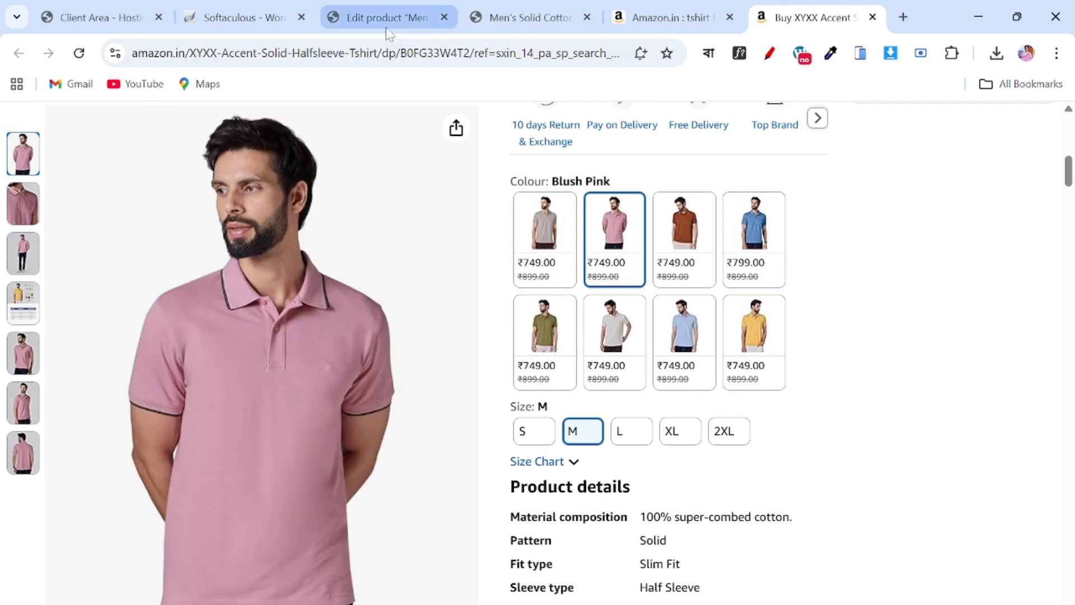
click(386, 18)
scroll(472, 392, down, 3)
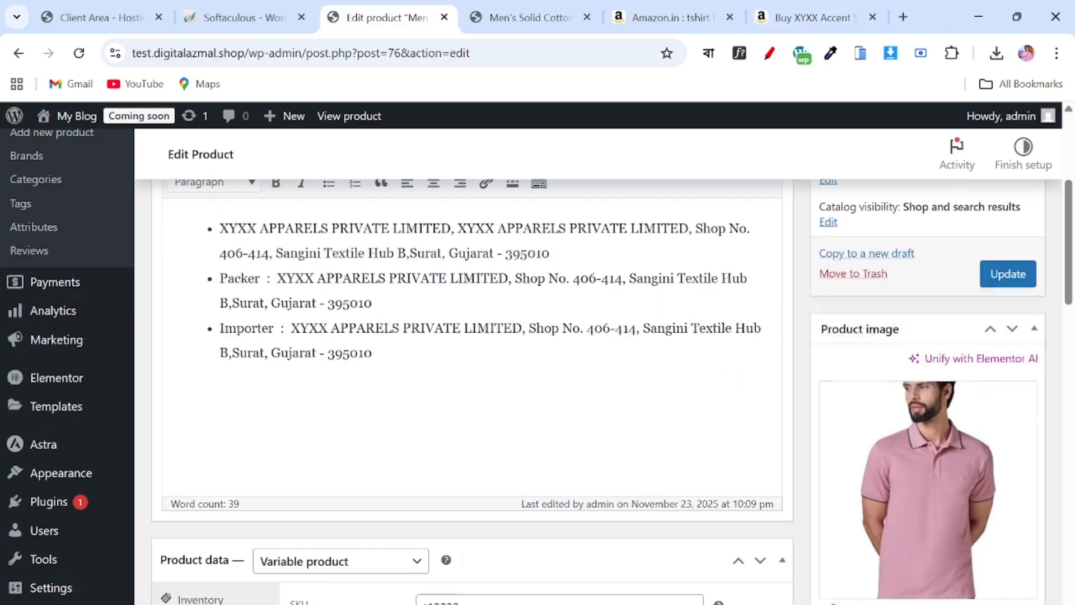
click(527, 17)
scroll(578, 275, down, 4)
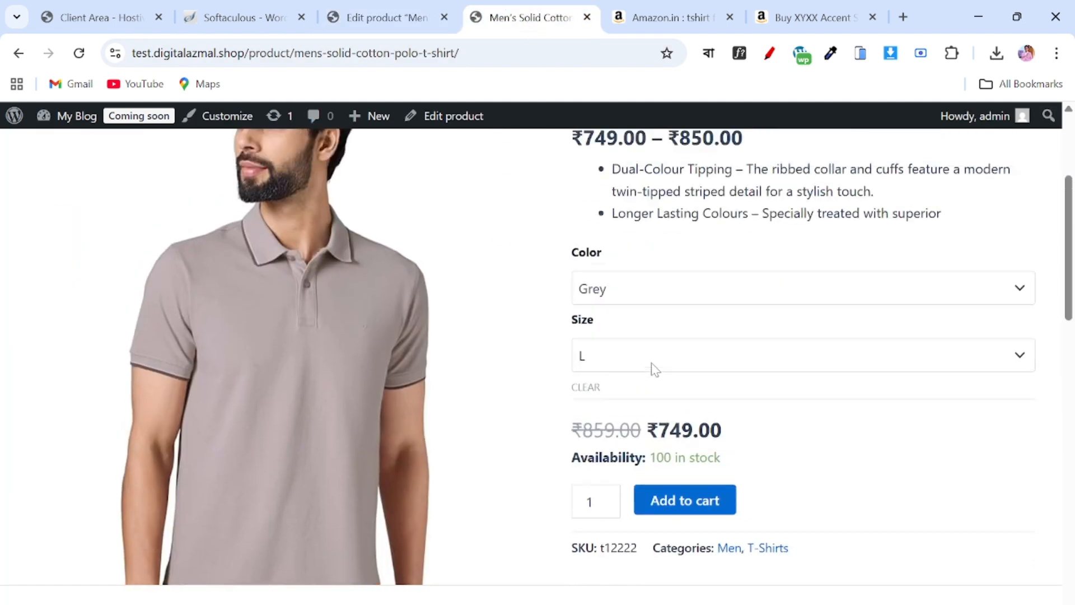
scroll(650, 367, up, 3)
scroll(283, 319, down, 2)
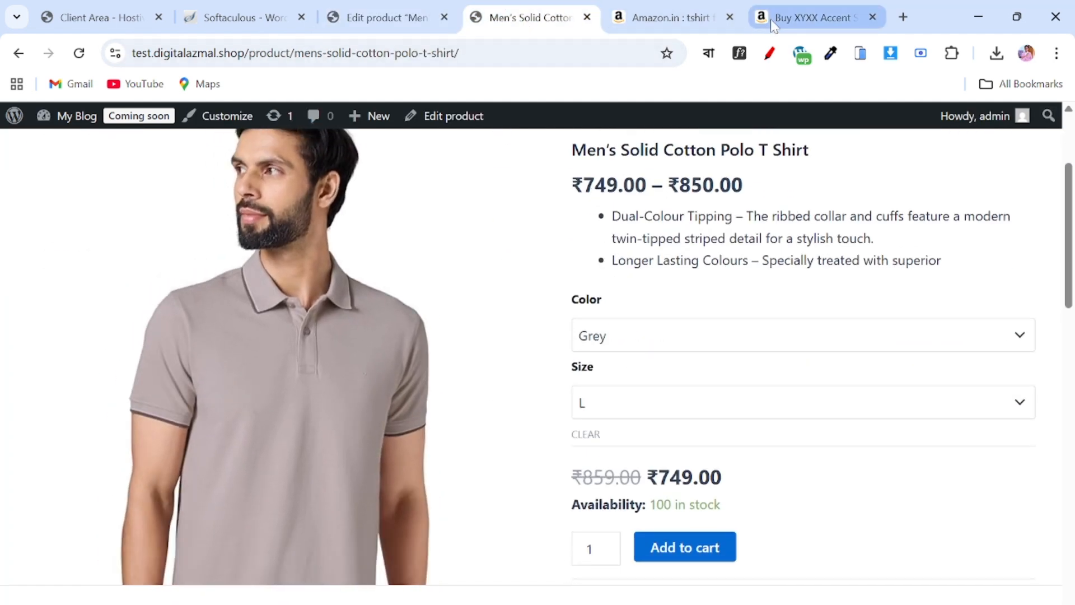
click(815, 17)
click(546, 11)
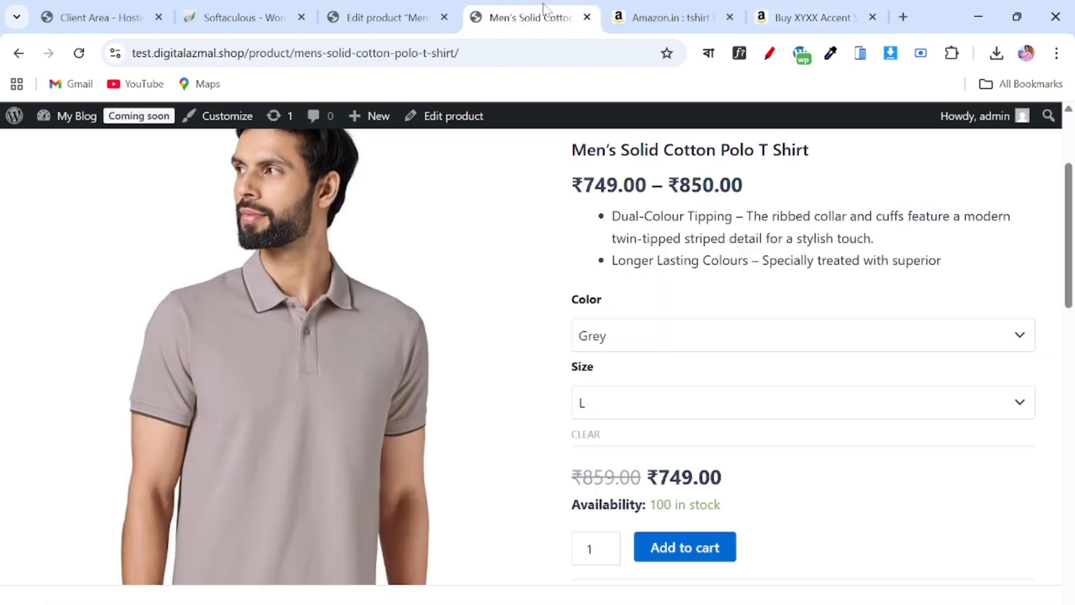
scroll(395, 317, up, 3)
scroll(381, 328, down, 4)
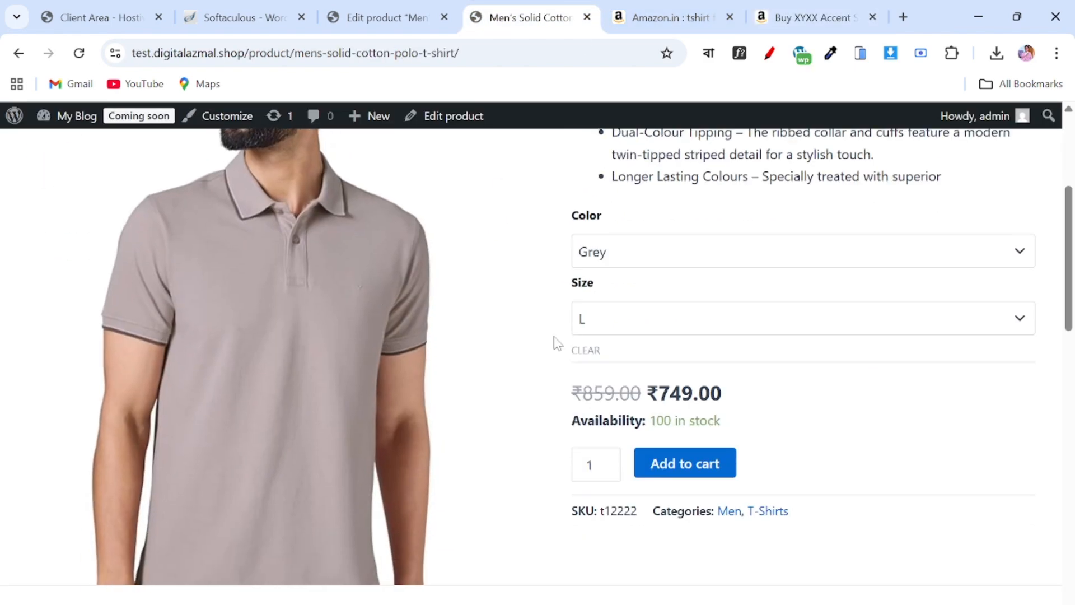
scroll(552, 341, up, 4)
- Return to the store's home page and review the products listed in the shop
click(78, 168)
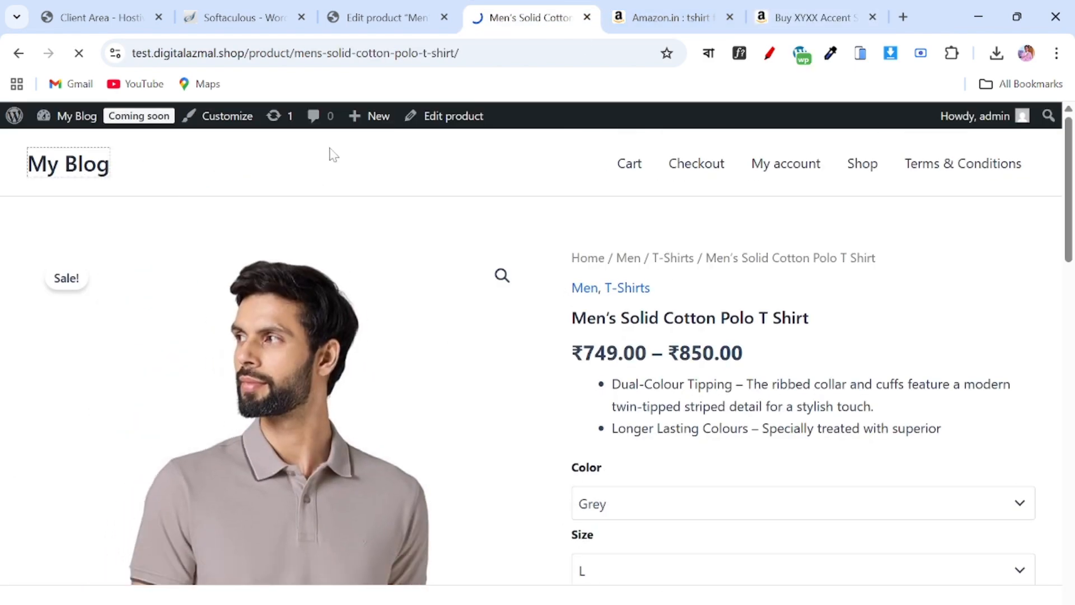
scroll(426, 297, down, 4)
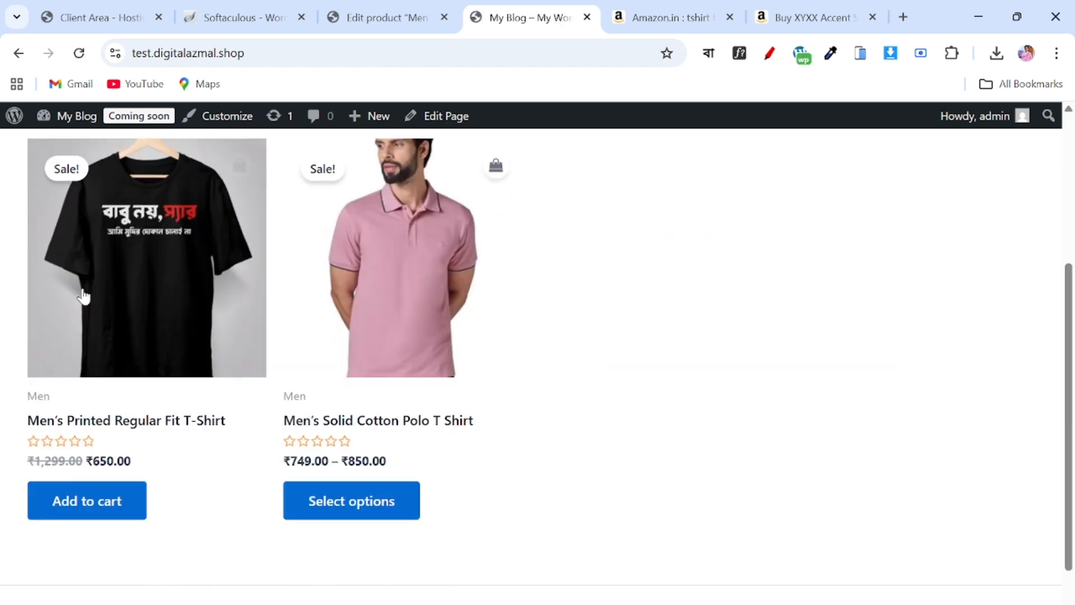
scroll(276, 360, up, 3)
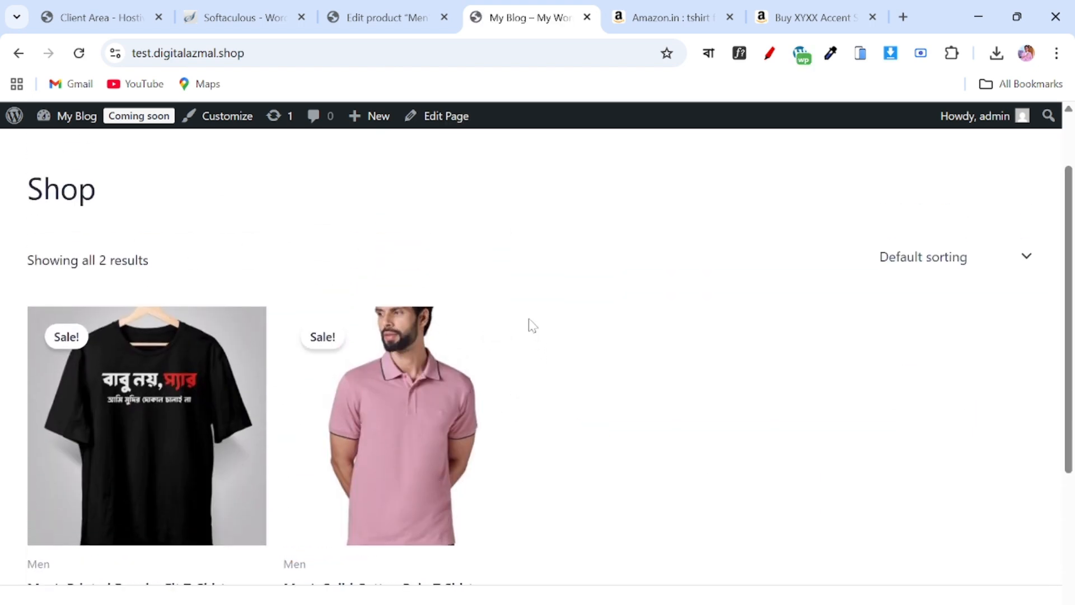
scroll(442, 283, down, 3)
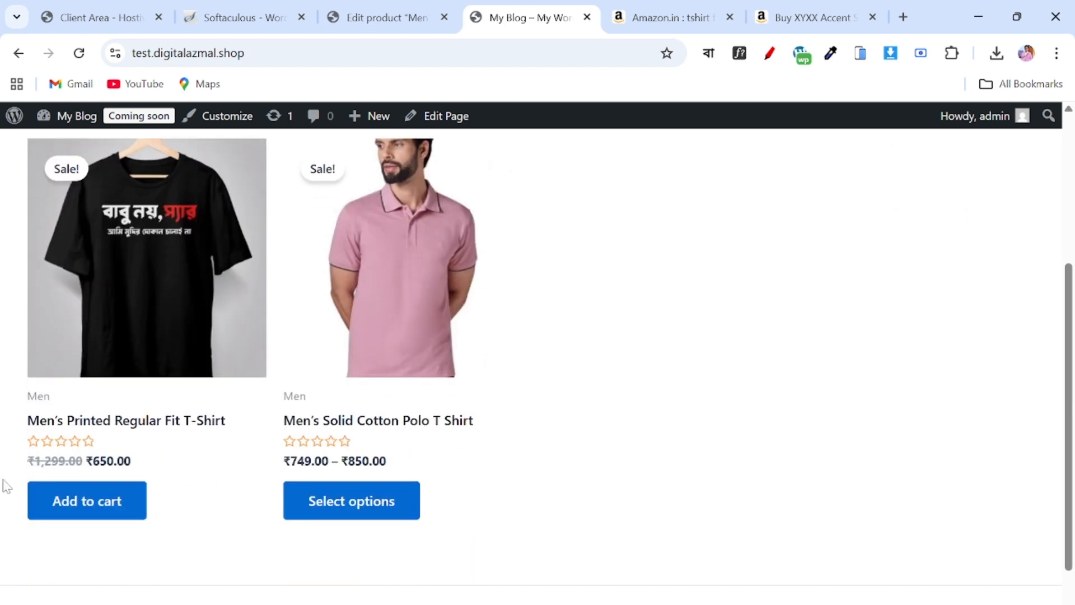
scroll(7, 486, up, 4)
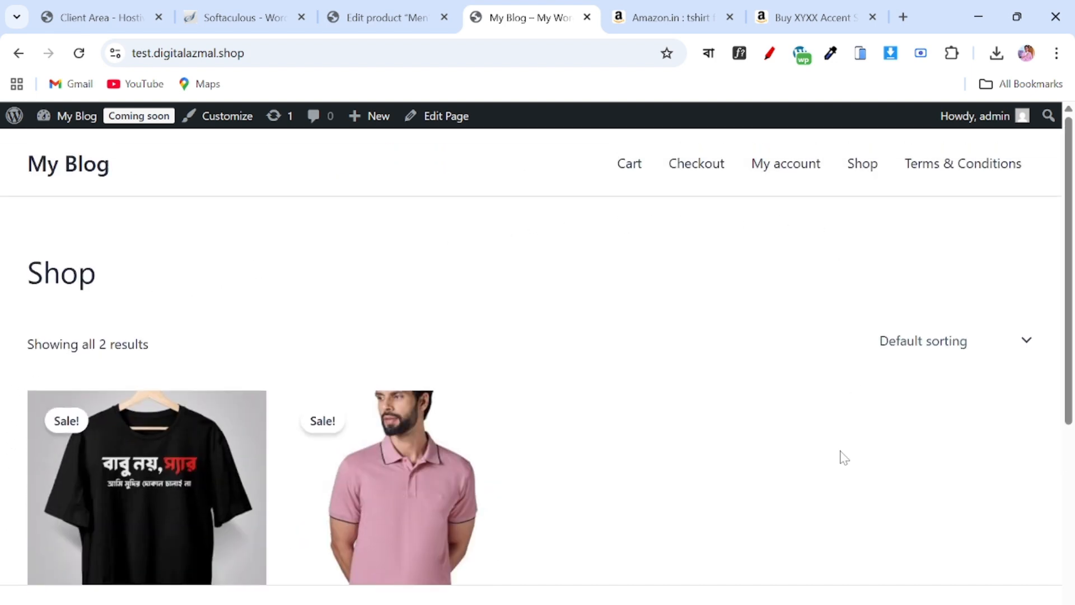
scroll(844, 458, down, 5)
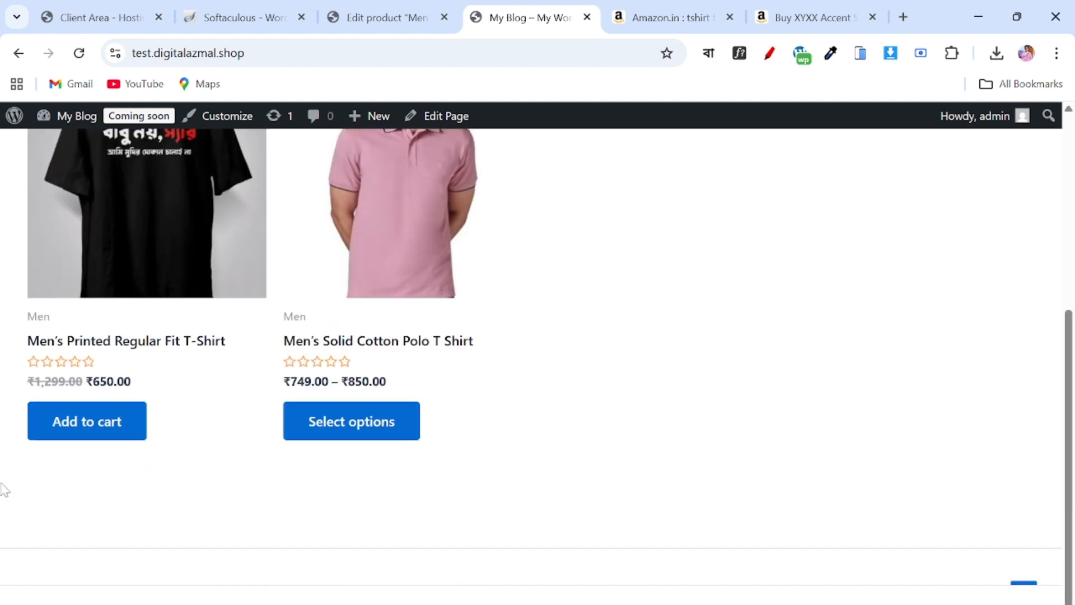